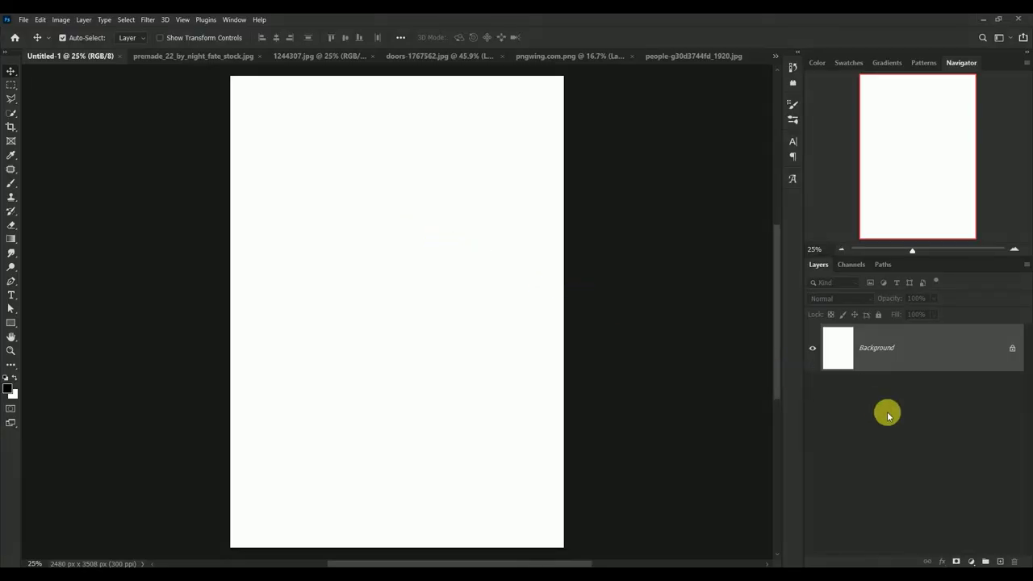
Step: Cover the canvas with a black (#000000) Solid Color fill layer
click(973, 560)
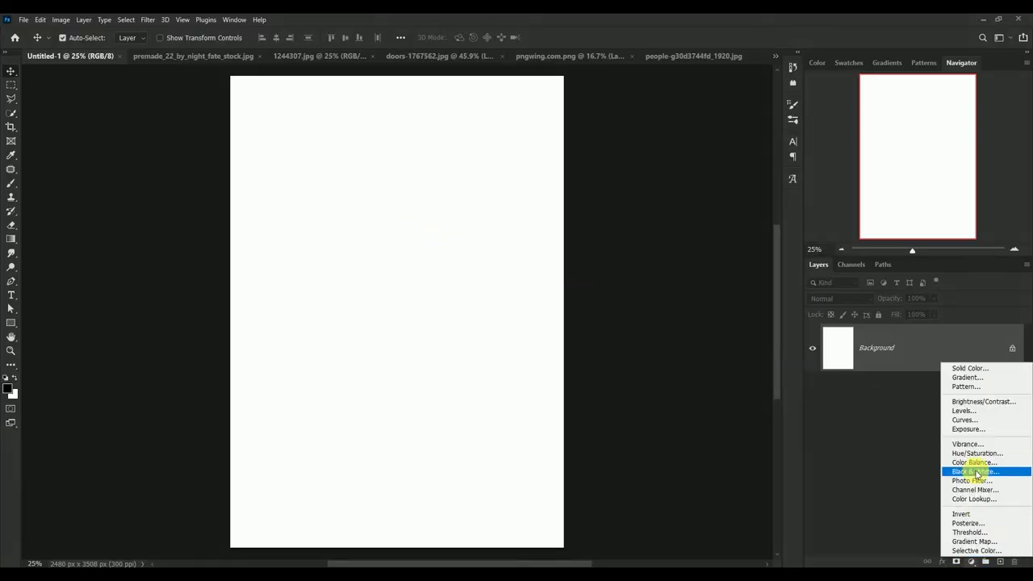
click(984, 369)
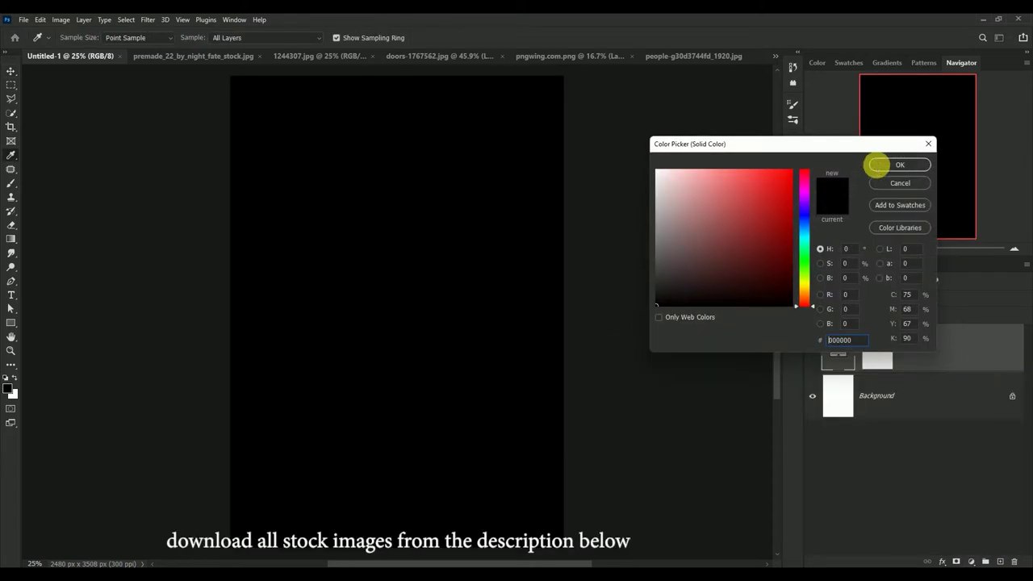
click(880, 165)
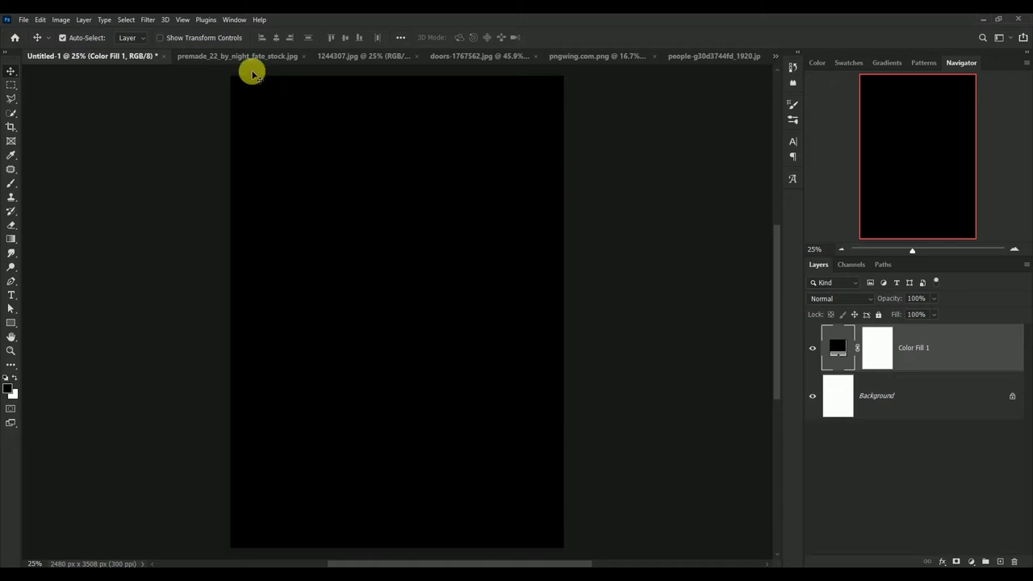
click(242, 57)
Step: Drag the cracked-desert photo into the composite as Layer 1 and nudge it slightly down
mouse_move(415, 377)
mouse_down()
mouse_move(397, 360)
mouse_move(405, 411)
mouse_up()
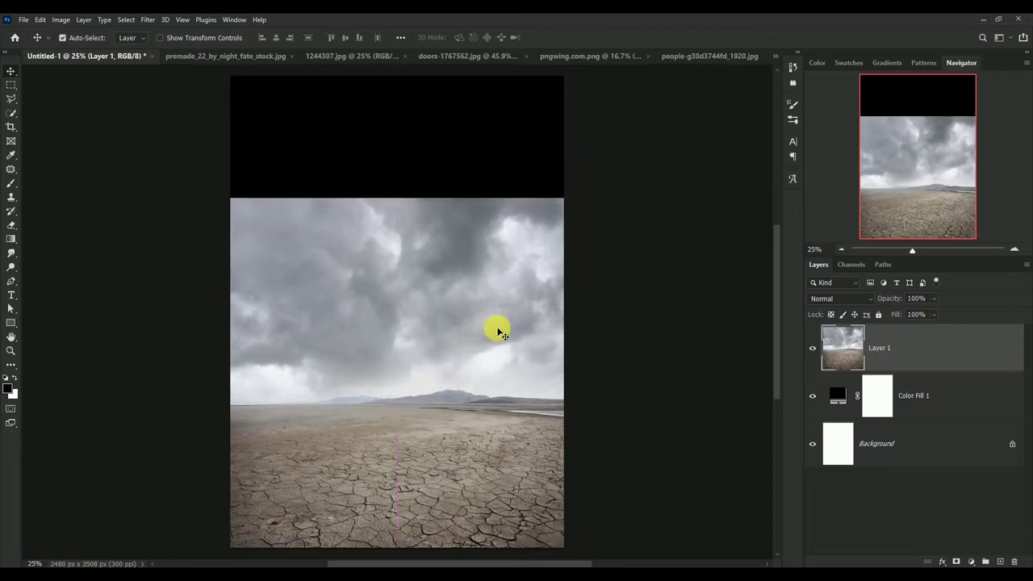
key(ctrl+minus)
key(ctrl+plus)
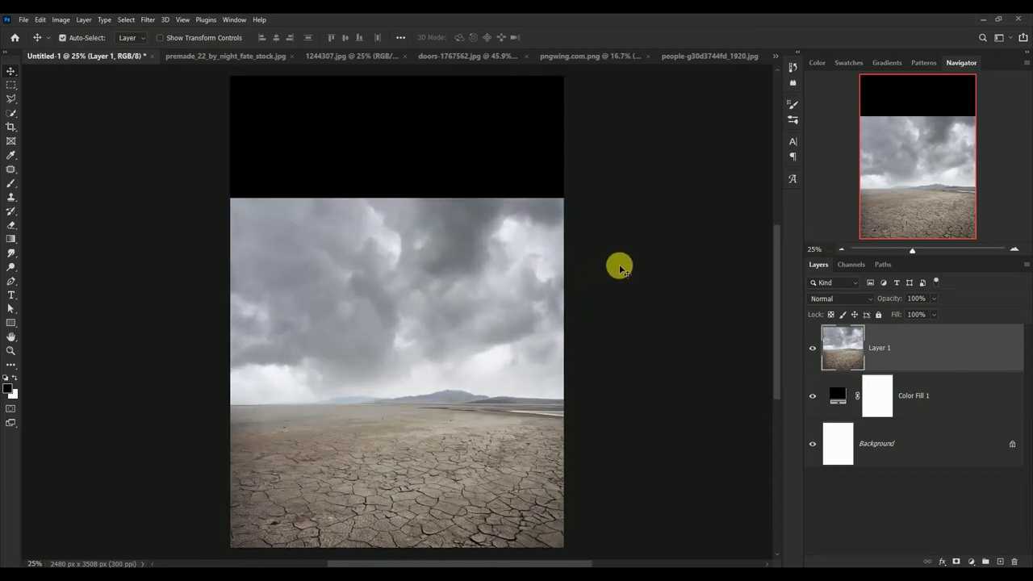
drag(462, 387, 462, 403)
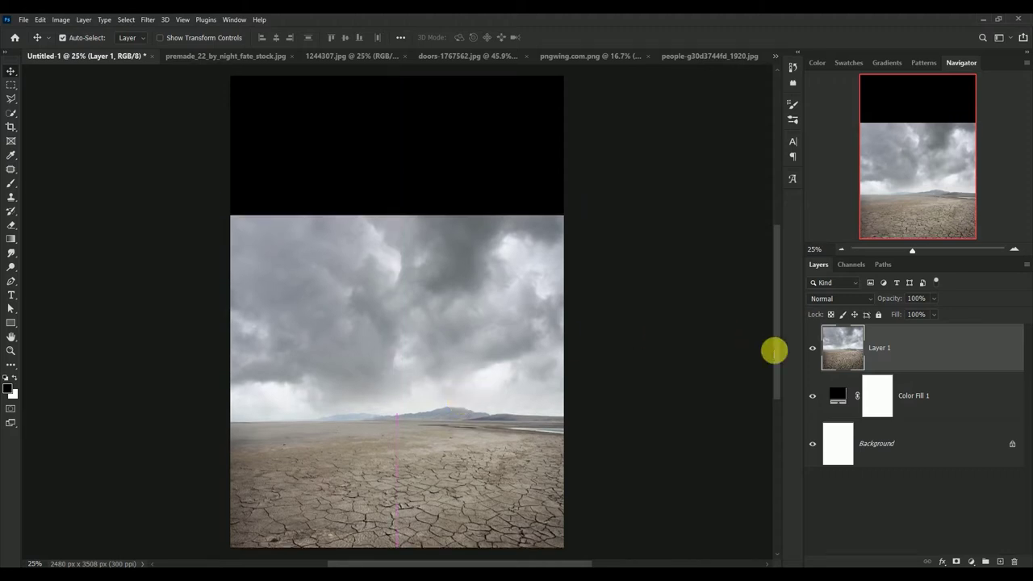
click(813, 348)
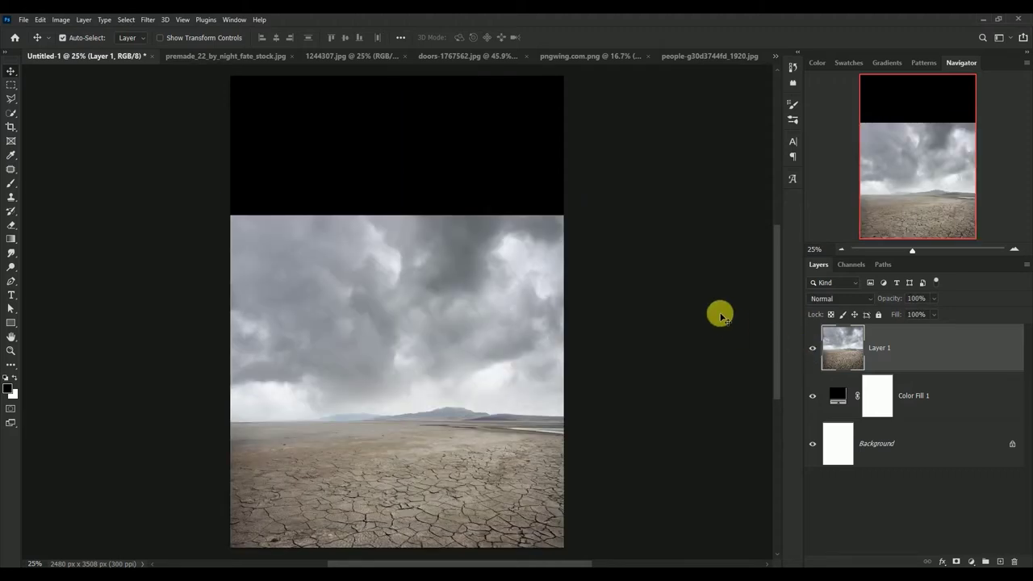
Step: Clip a Hue/Saturation layer to the desert photo: Hue -22, Saturation -38, Lightness -31
click(972, 560)
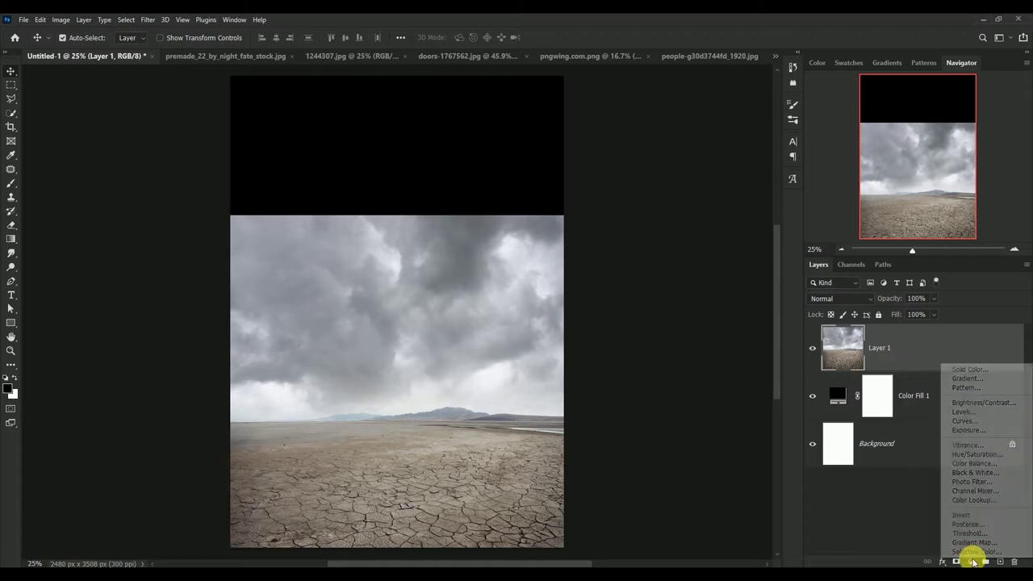
click(991, 455)
click(655, 473)
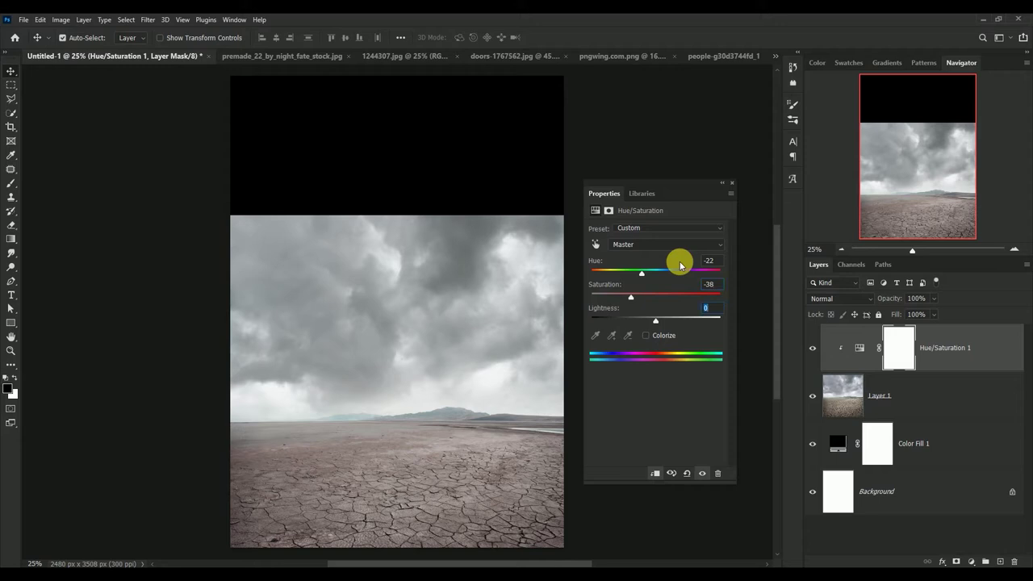
text(1)
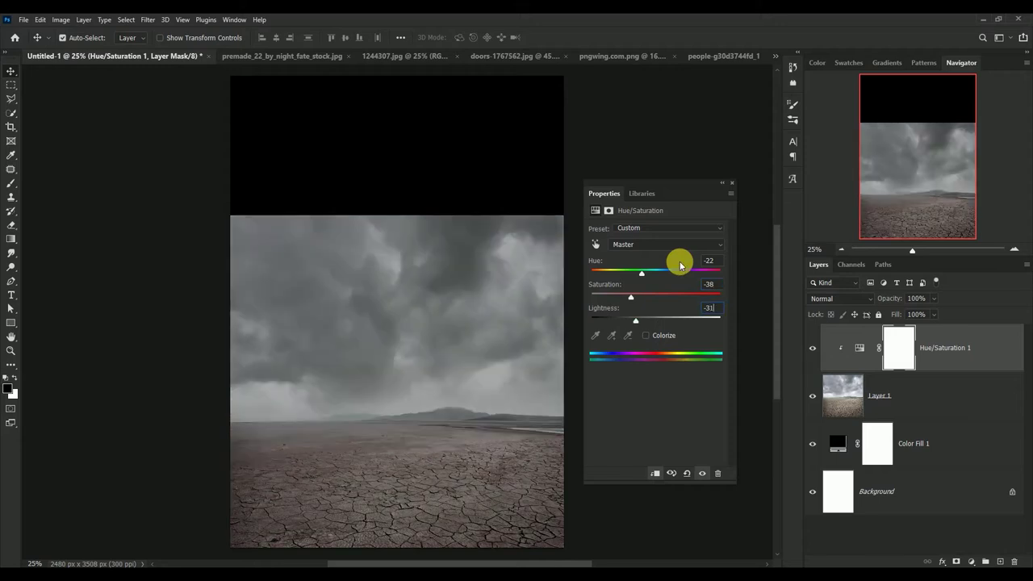
click(730, 184)
click(814, 349)
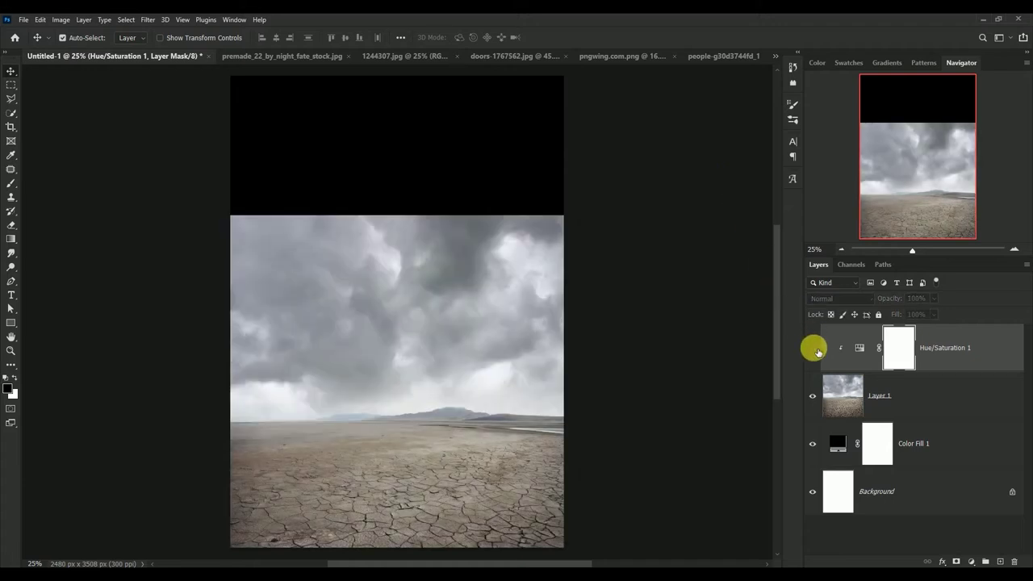
click(815, 350)
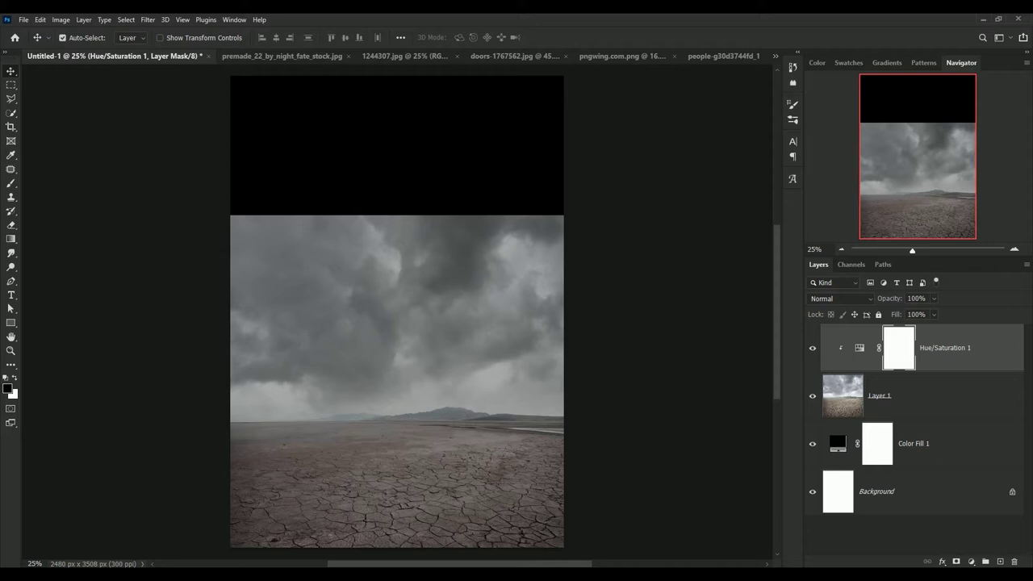
Step: Close the desert source and drag the storm-clouds photo in, raising it to meet the horizon
click(277, 59)
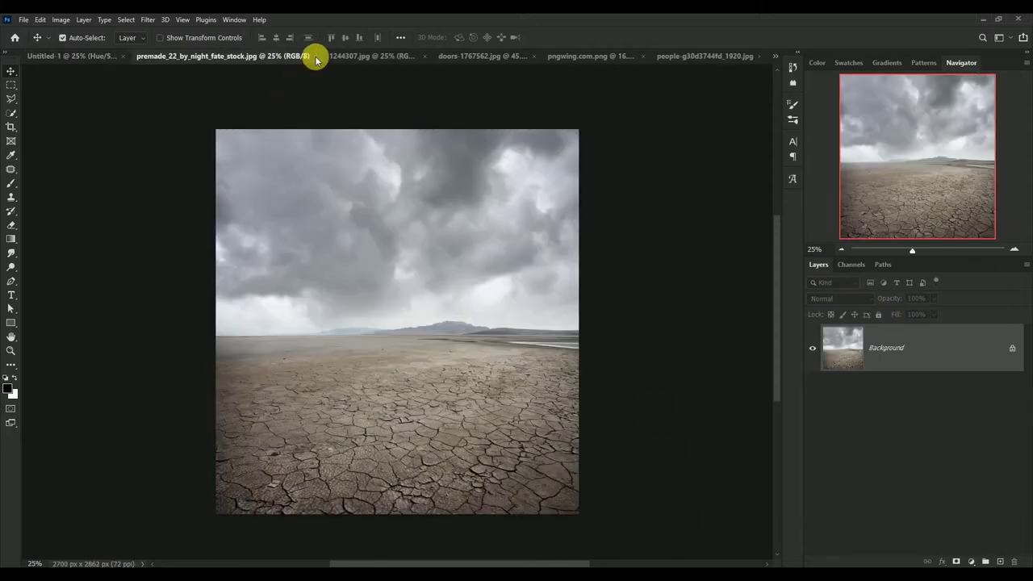
click(316, 57)
click(271, 58)
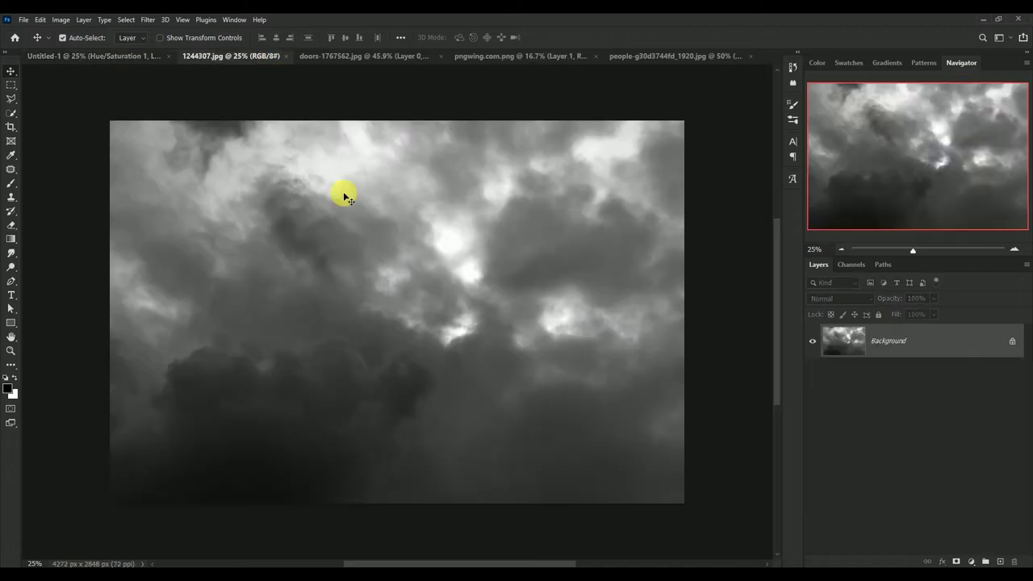
drag(422, 282, 411, 231)
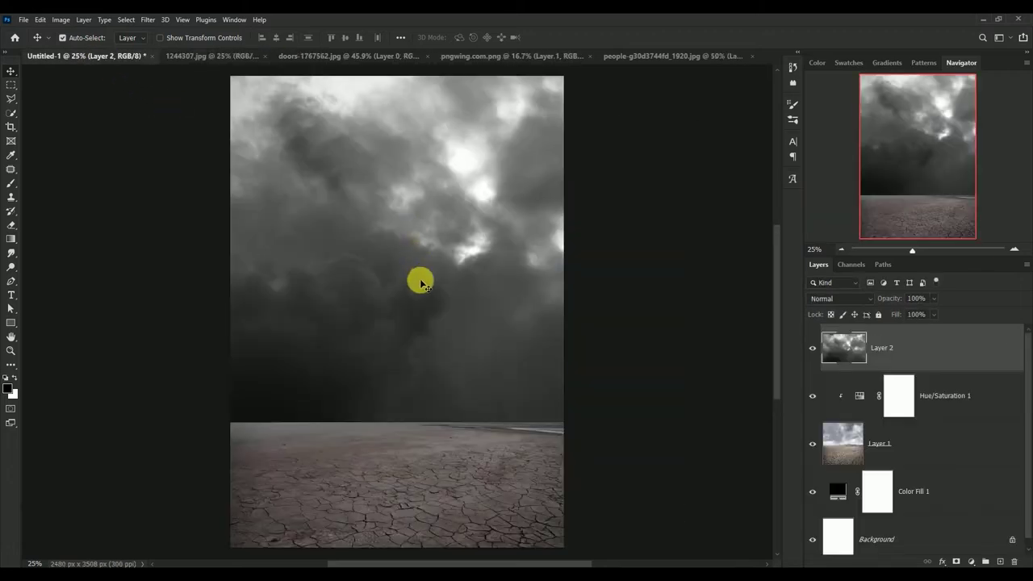
mouse_move(421, 282)
mouse_down()
mouse_move(413, 339)
mouse_move(414, 221)
mouse_move(412, 270)
mouse_up()
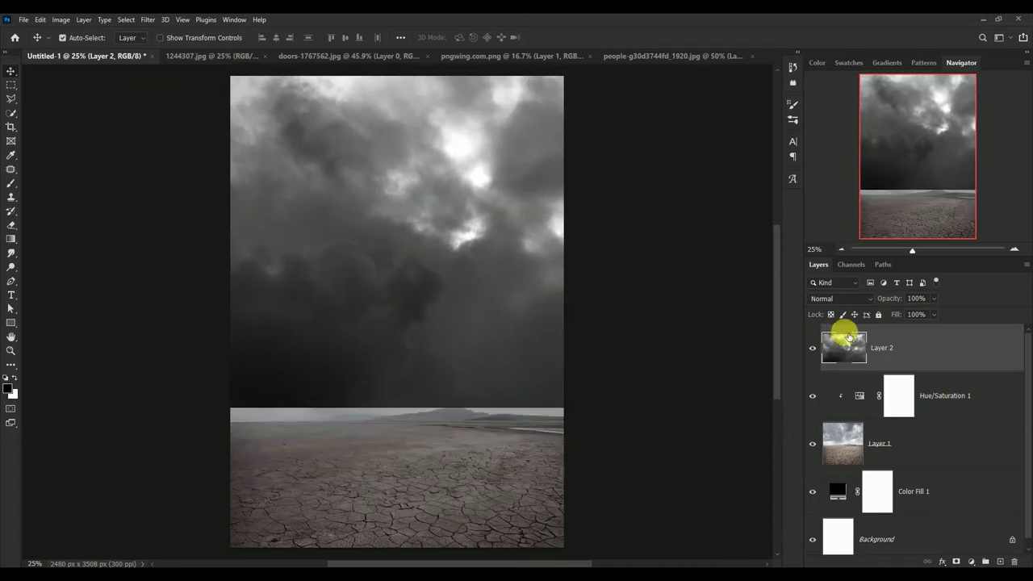
Step: Add a layer mask to the clouds and fade their lower edge with a gradient
click(957, 562)
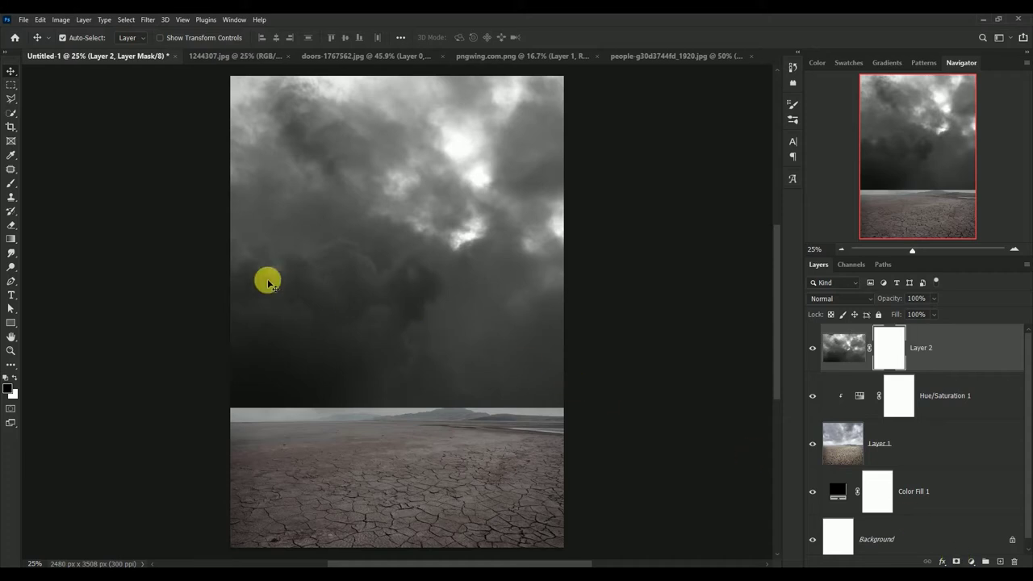
click(10, 239)
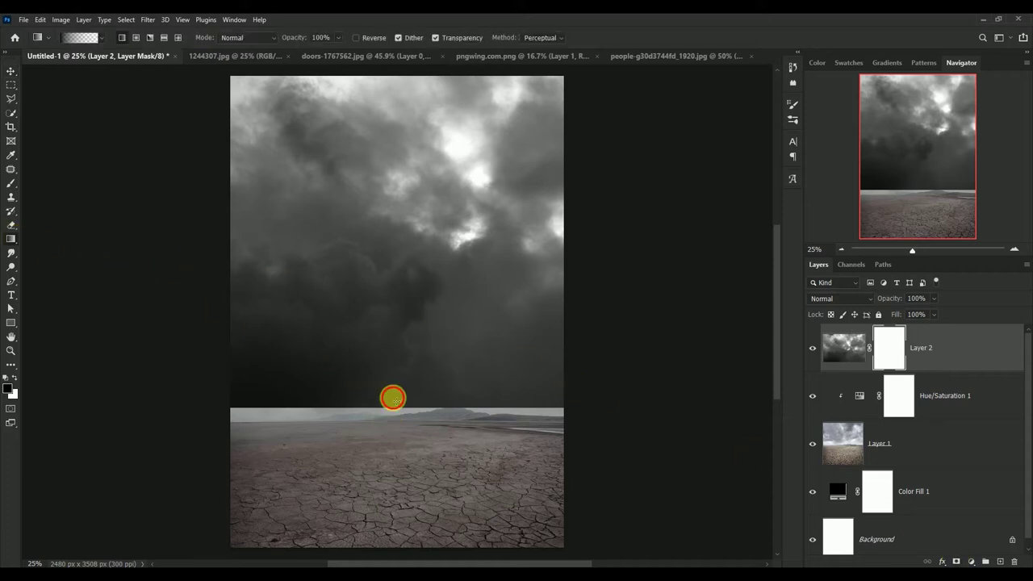
drag(393, 398, 395, 296)
drag(397, 428, 400, 239)
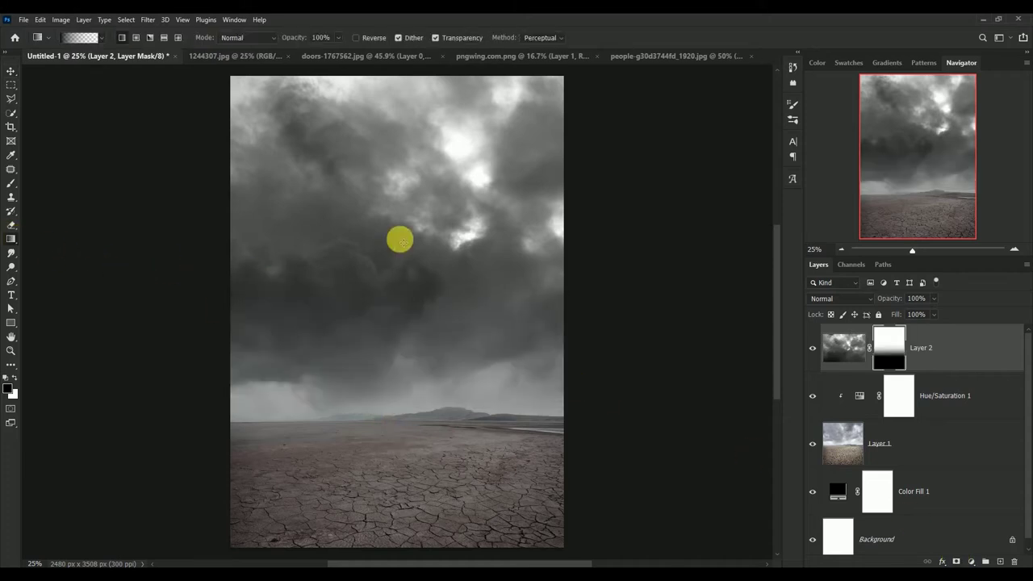
click(9, 72)
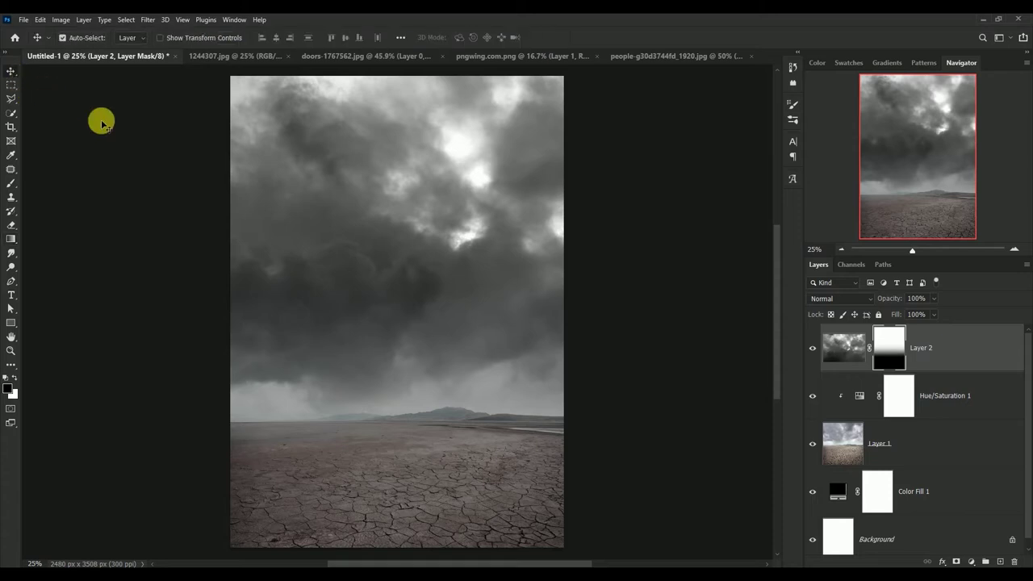
click(813, 348)
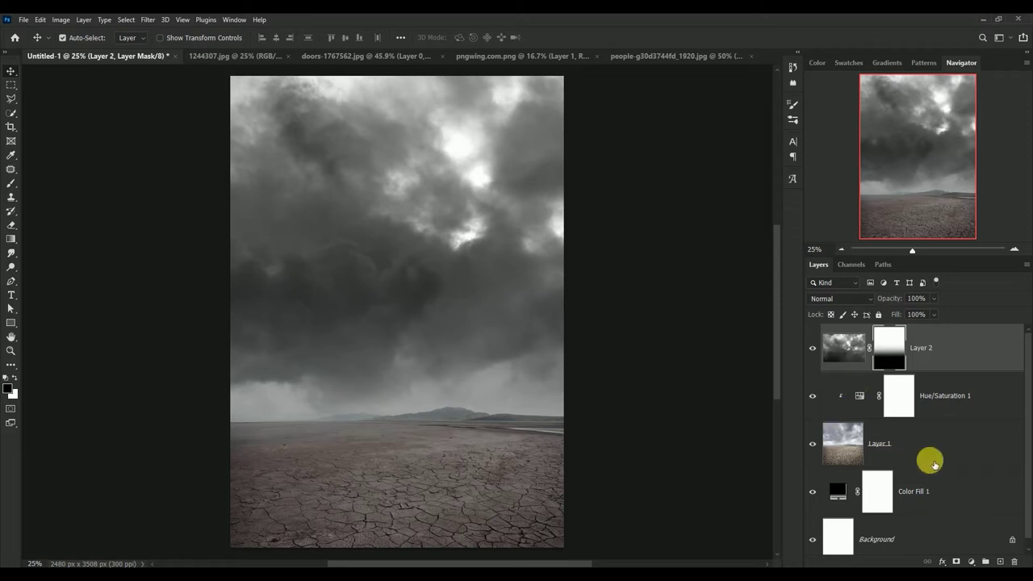
Step: Clip a Hue/Saturation layer to the clouds with Saturation -16 and Lightness -16
click(971, 562)
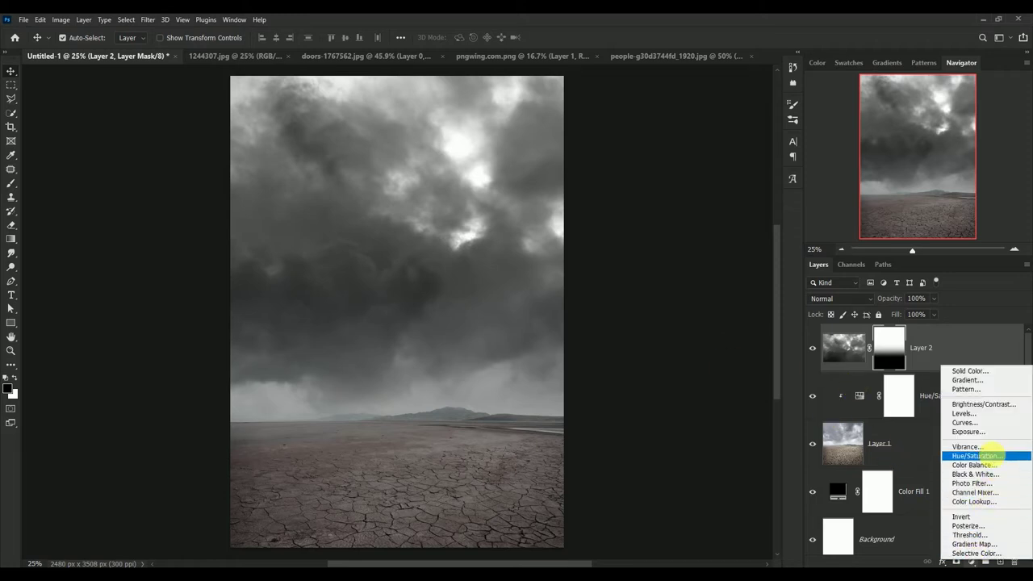
click(994, 456)
click(656, 474)
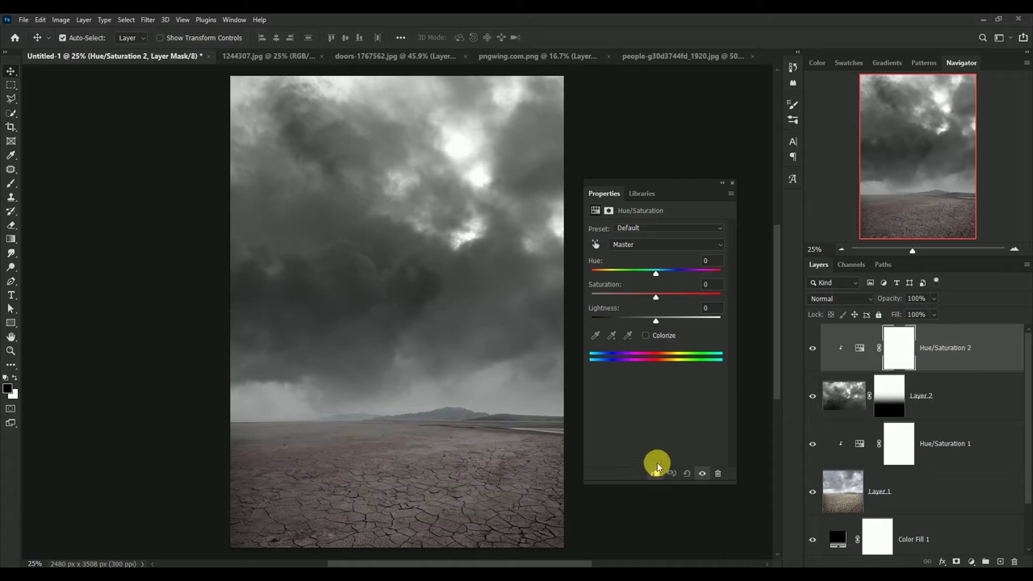
click(716, 287)
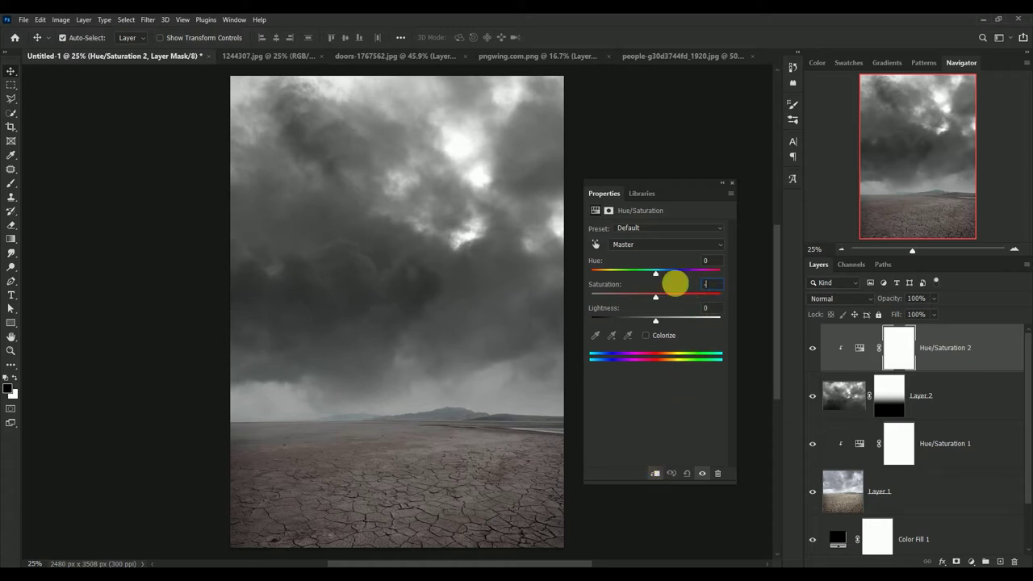
text(6)
key(Tab)
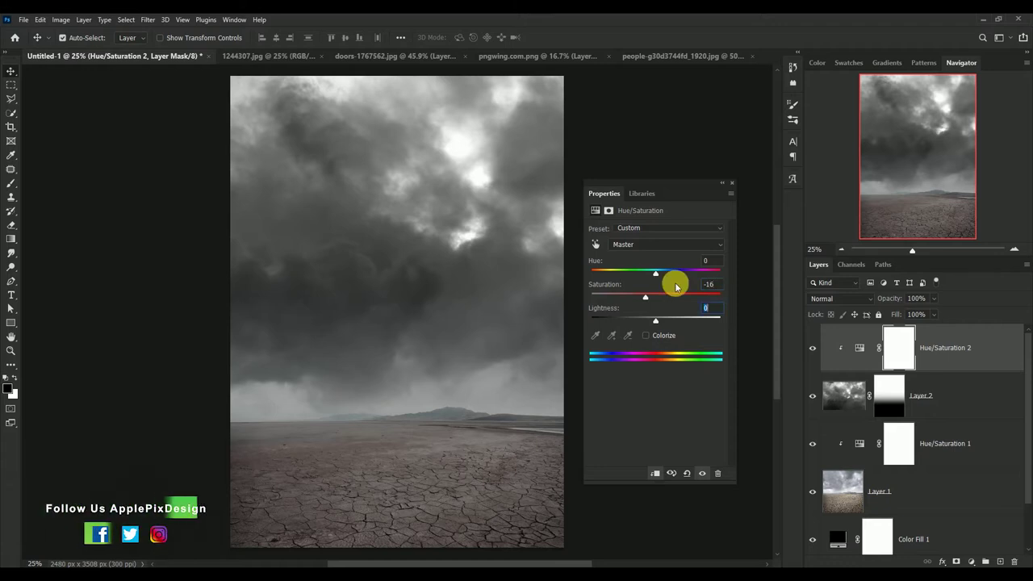
text(-16)
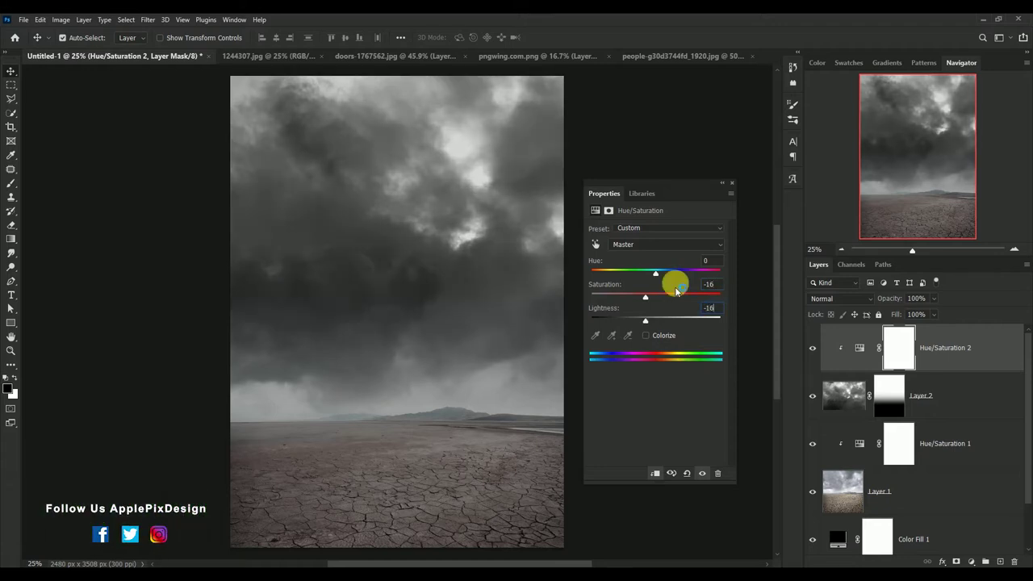
click(732, 184)
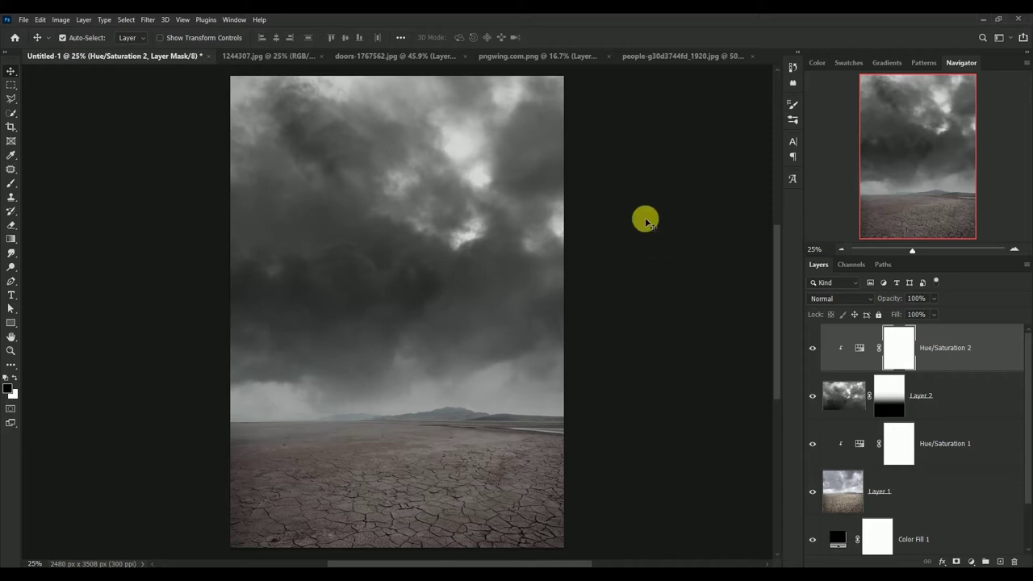
Step: Close the clouds source and paint soft black over the lower ground on a new layer
click(281, 56)
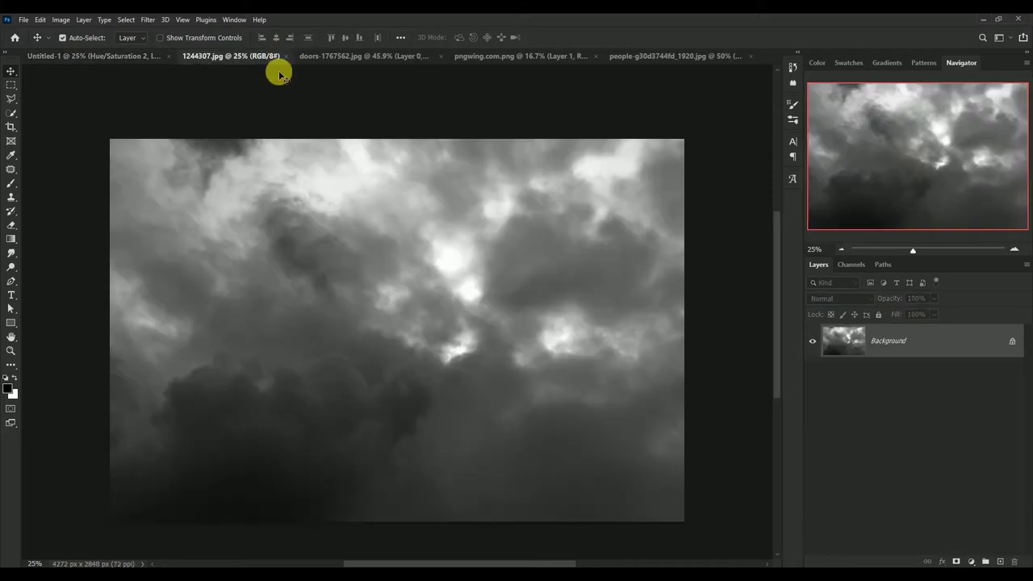
click(287, 56)
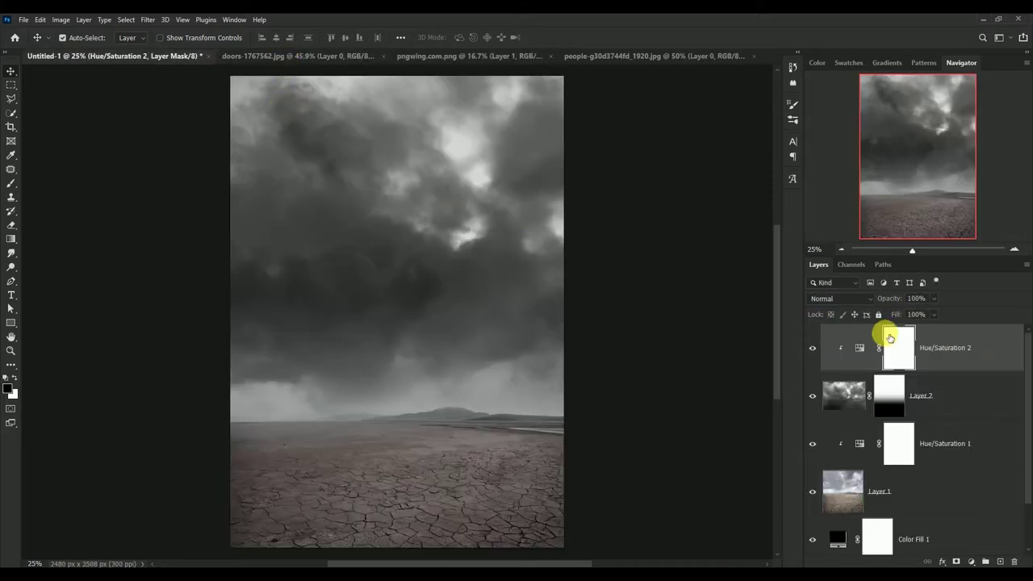
click(999, 562)
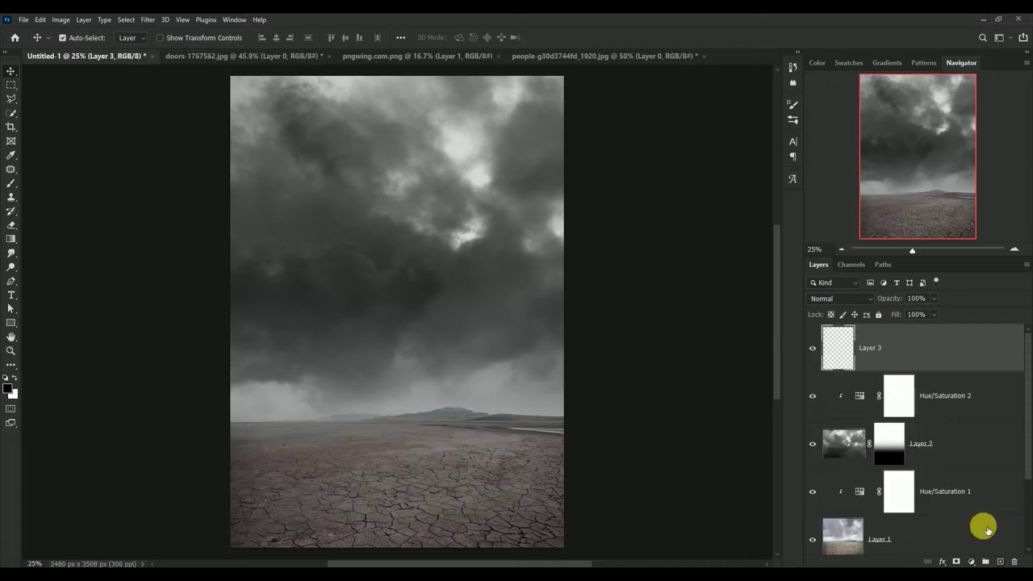
click(12, 183)
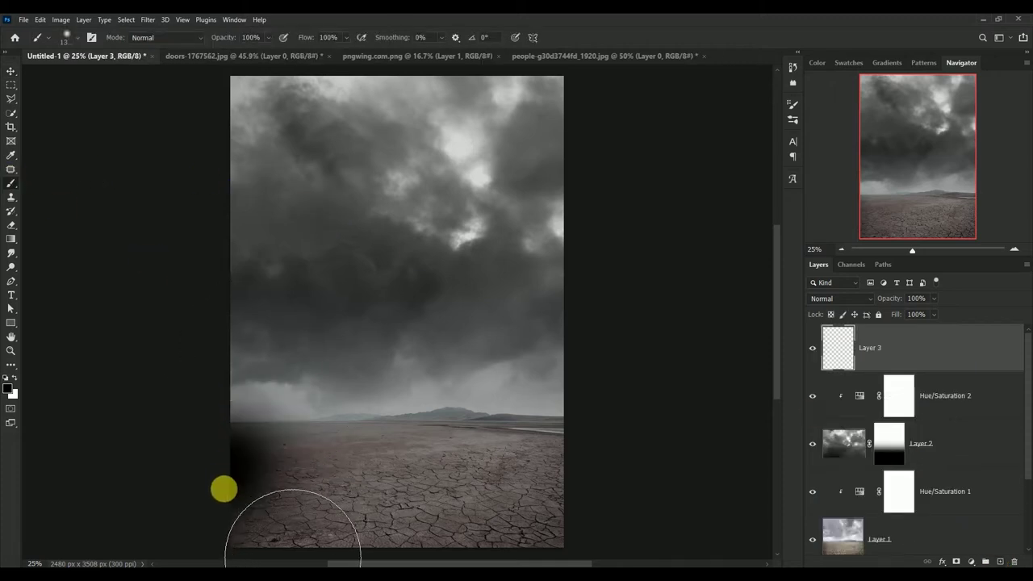
mouse_move(226, 466)
mouse_down()
mouse_move(276, 525)
mouse_move(597, 436)
mouse_up()
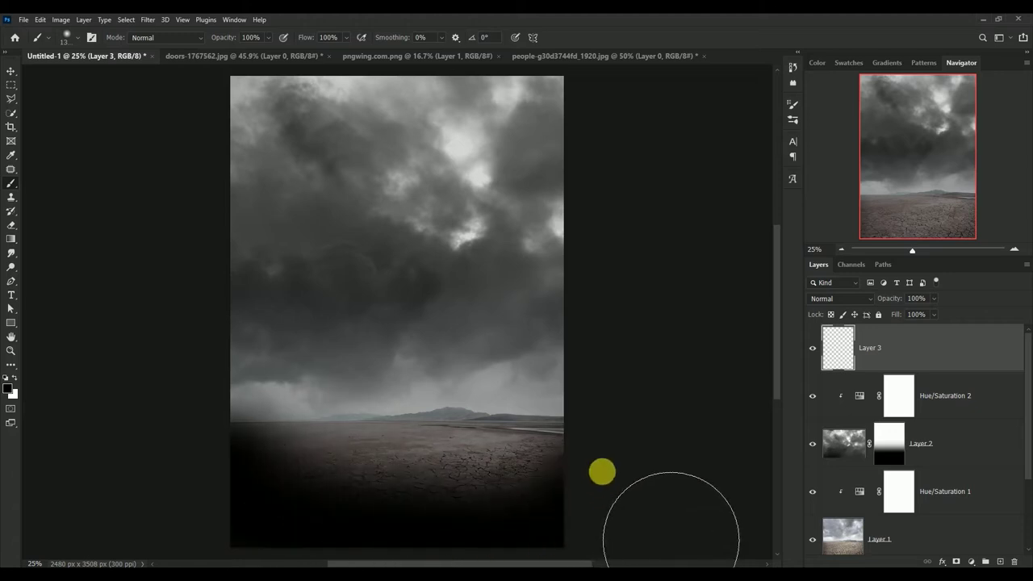
Step: Set the painted layer to Soft Light blend mode at 70% opacity
click(835, 300)
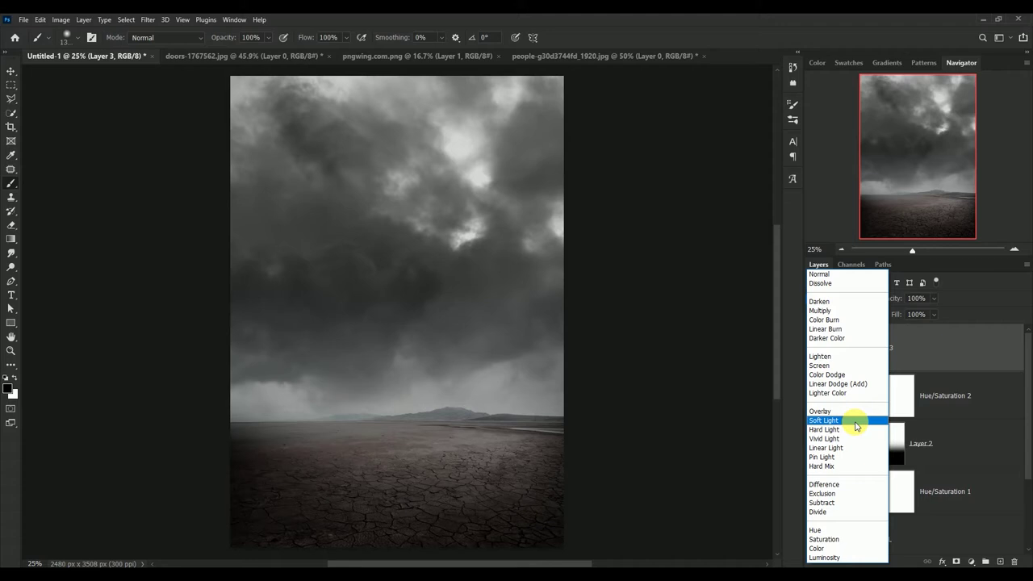
click(857, 420)
click(917, 299)
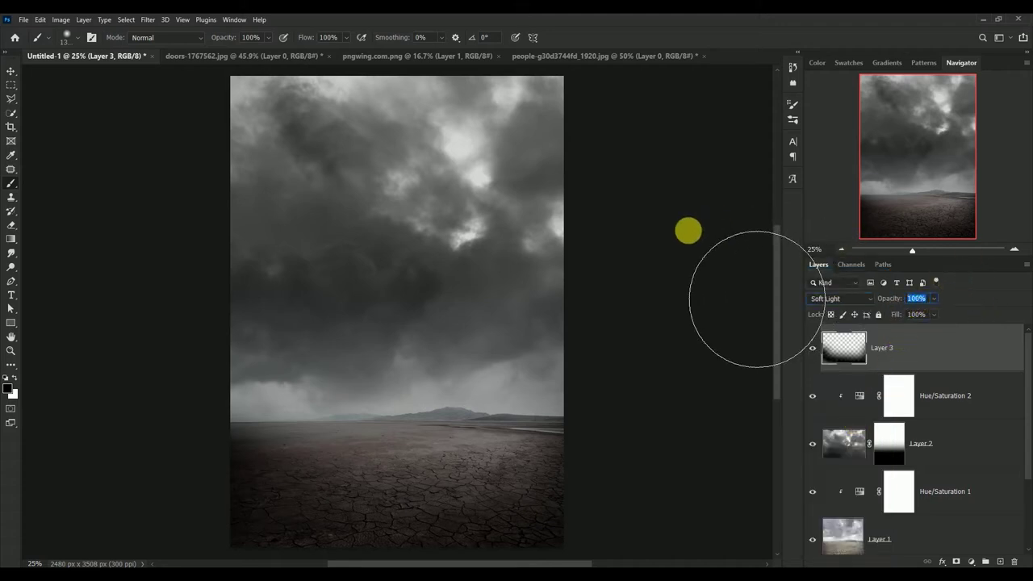
text(70)
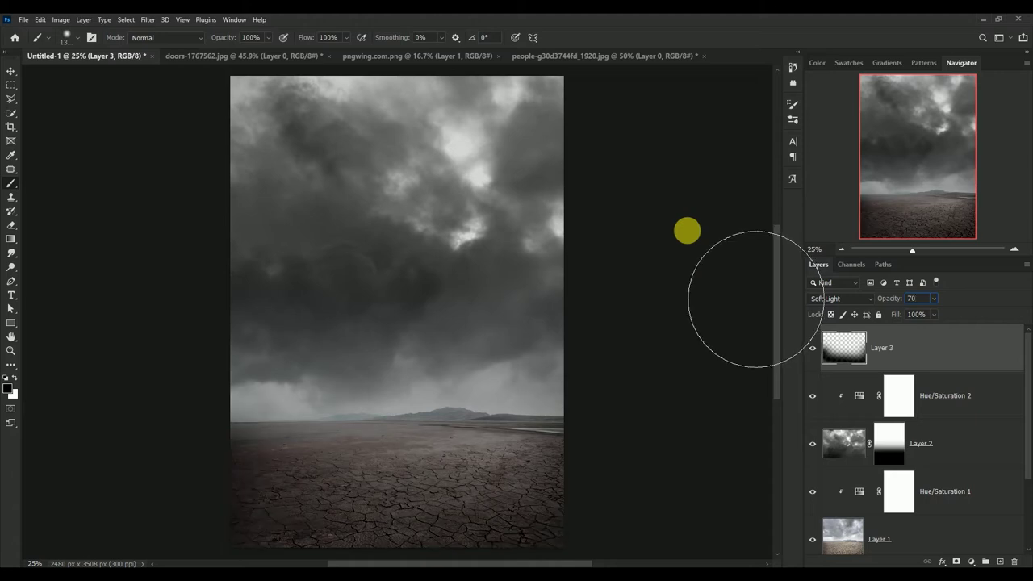
click(10, 71)
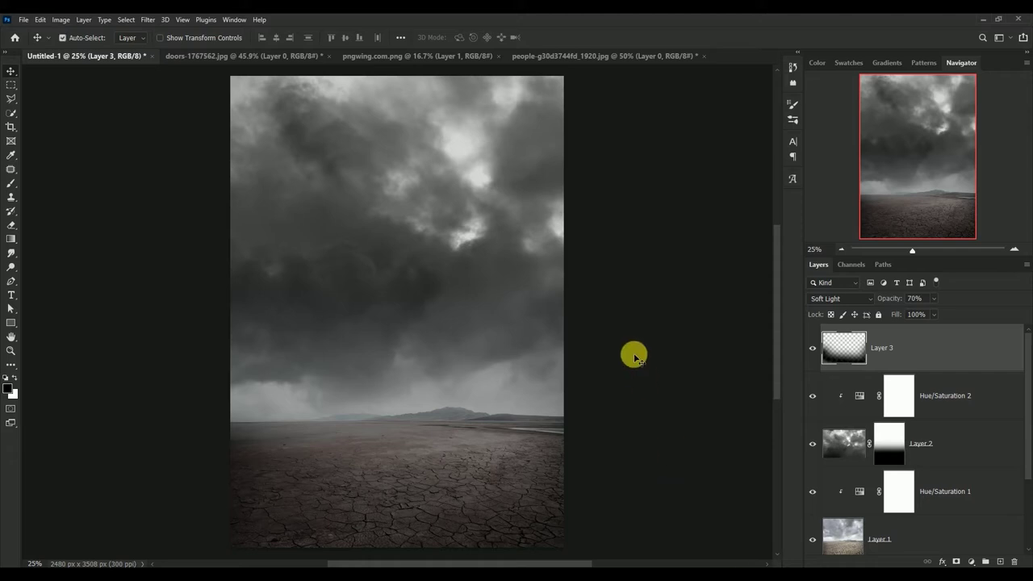
Step: Bring the white door into the composite, enlarge it to about 130%, and lower it slightly
click(238, 56)
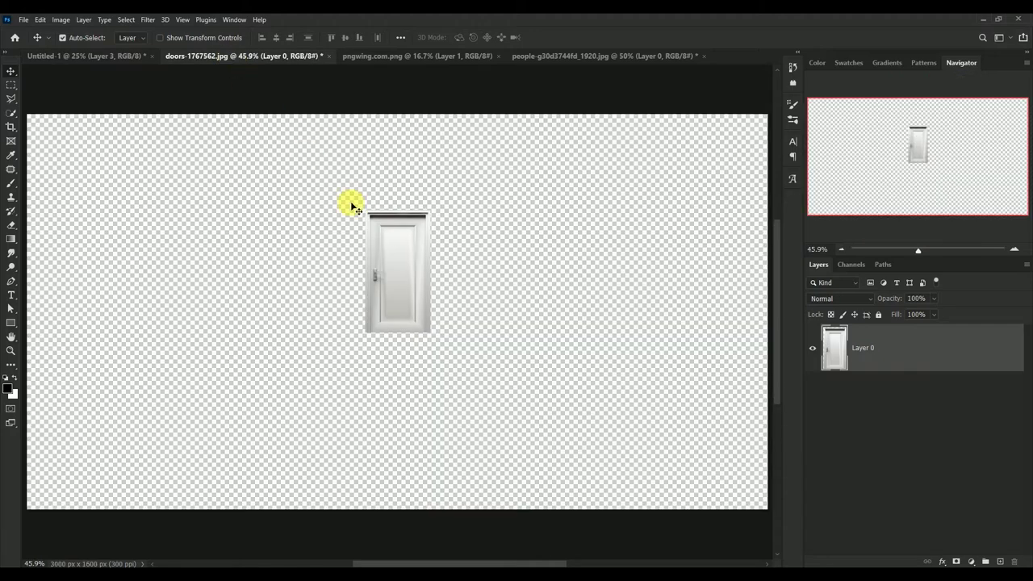
mouse_move(406, 281)
mouse_down()
mouse_move(256, 144)
mouse_move(392, 269)
mouse_up()
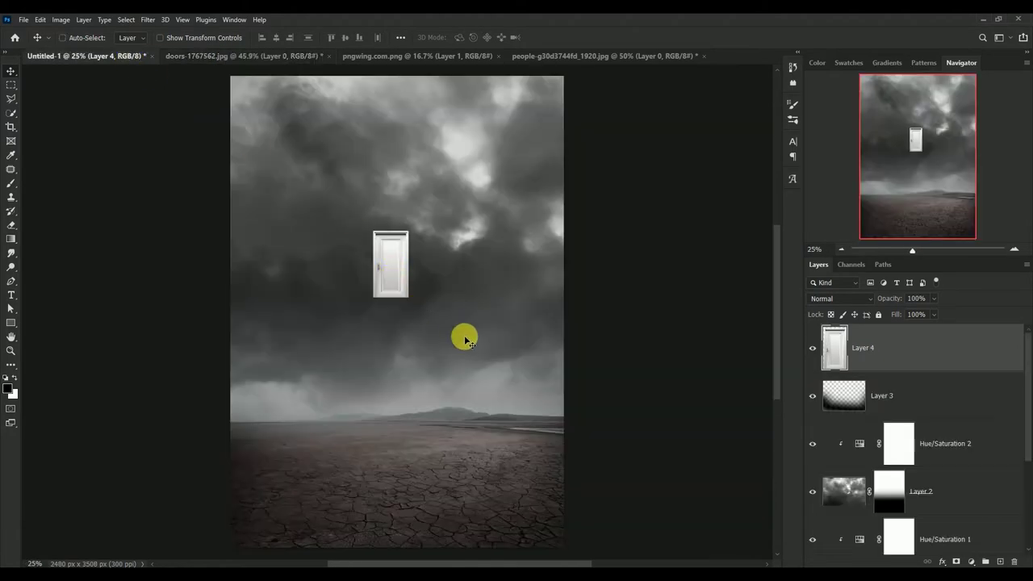
key(ctrl+t)
drag(410, 298, 424, 321)
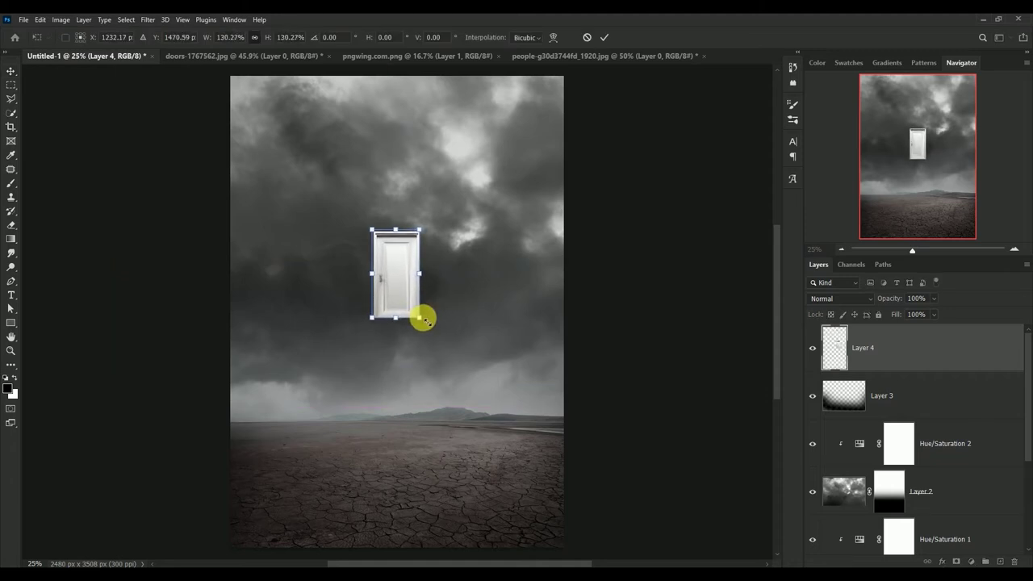
click(604, 37)
drag(414, 277, 403, 308)
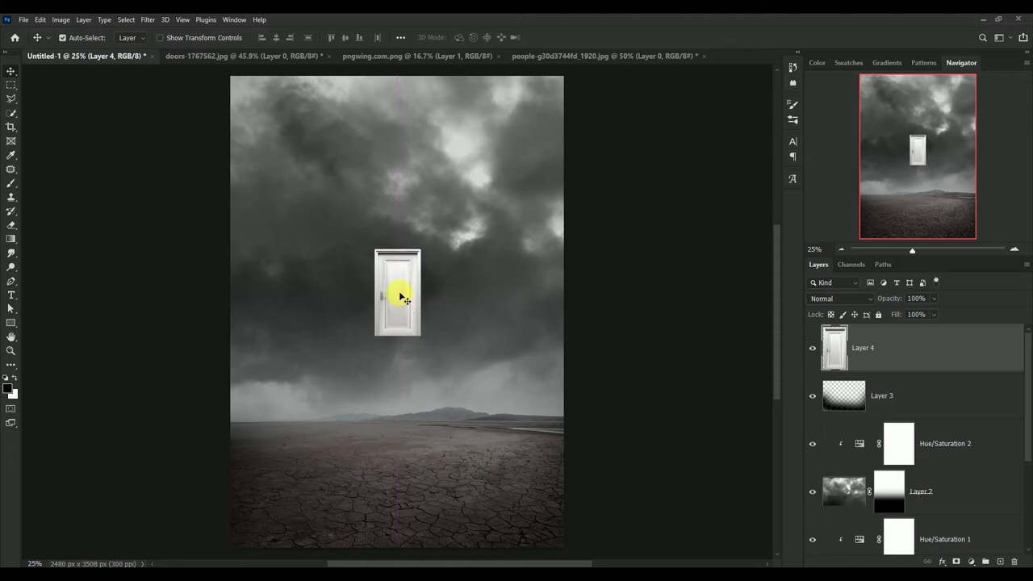
Step: Alt-drag copies of the door to the upper right, upper left and lower part of the sky
drag(397, 291, 502, 209)
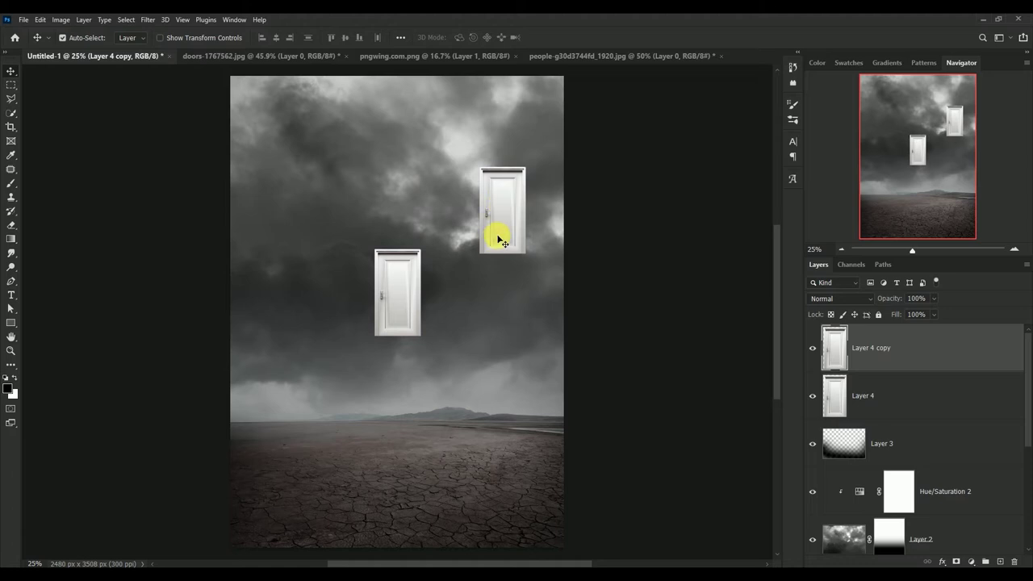
mouse_move(497, 210)
mouse_down()
mouse_move(295, 182)
mouse_move(303, 355)
mouse_move(322, 353)
mouse_up()
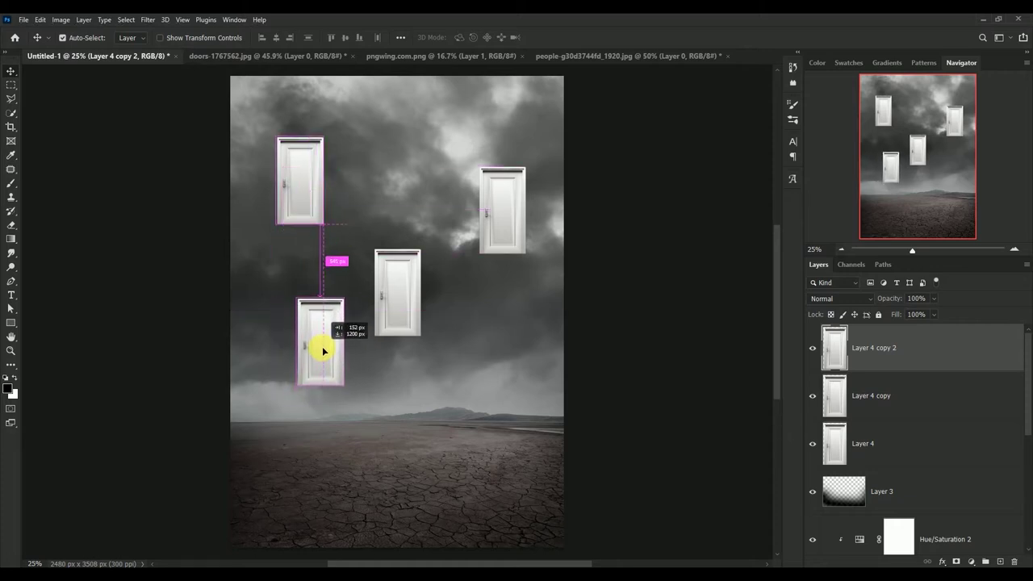
drag(322, 354, 480, 369)
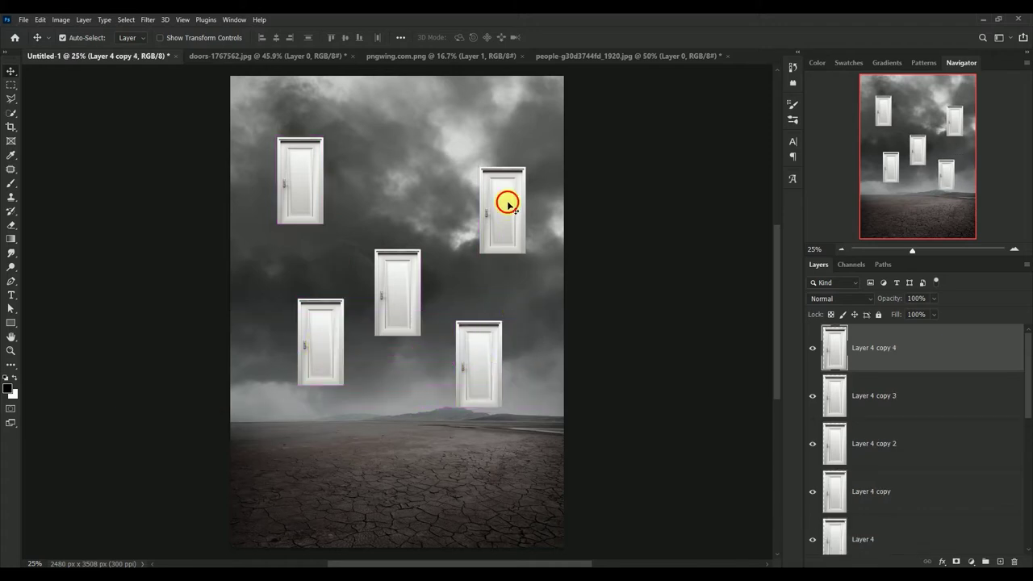
drag(508, 203, 509, 187)
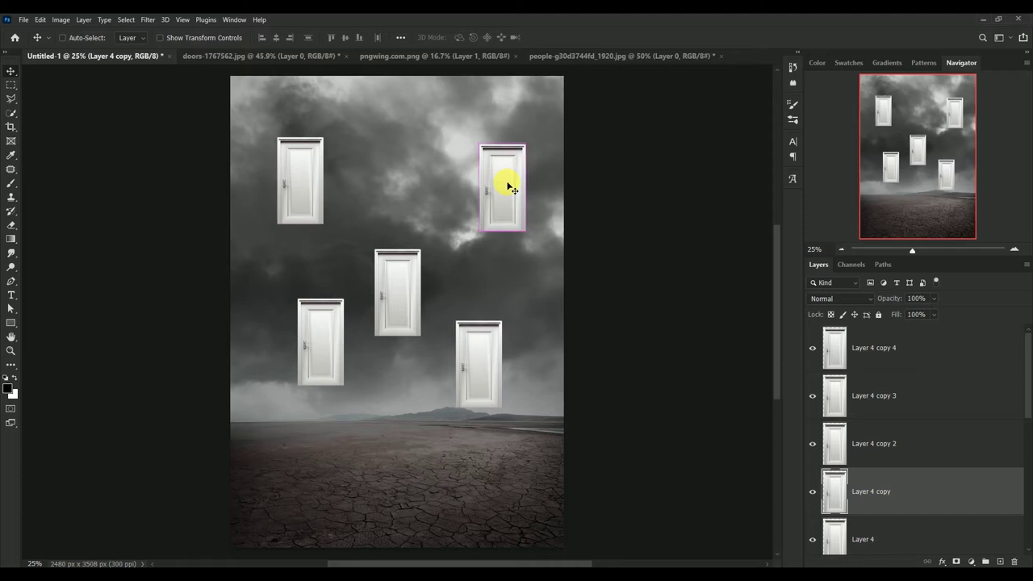
Step: Enlarge the upper-right door and shift it up and slightly right
key(ctrl+t)
drag(526, 230, 532, 251)
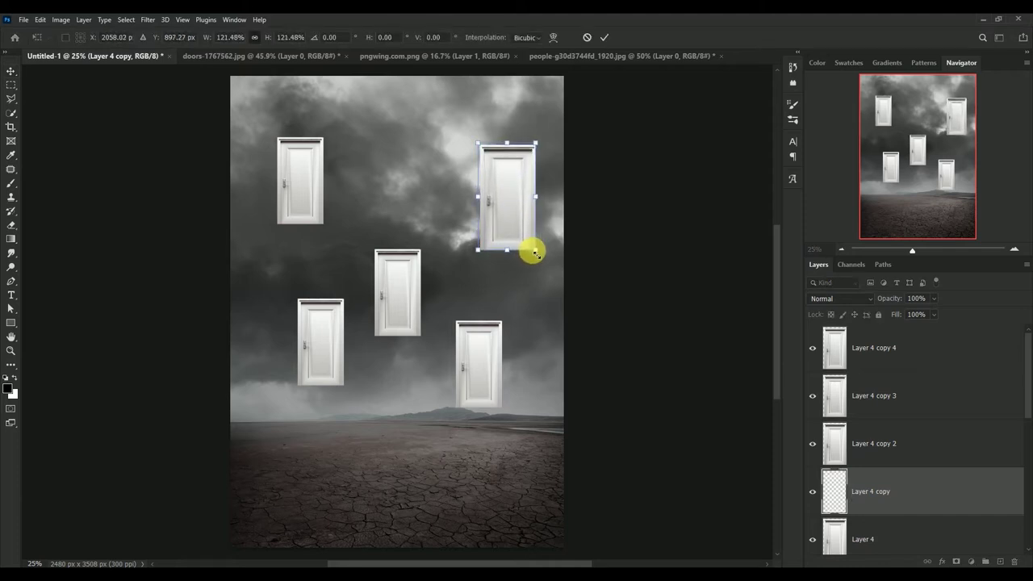
click(605, 44)
drag(503, 202, 499, 192)
drag(500, 191, 512, 192)
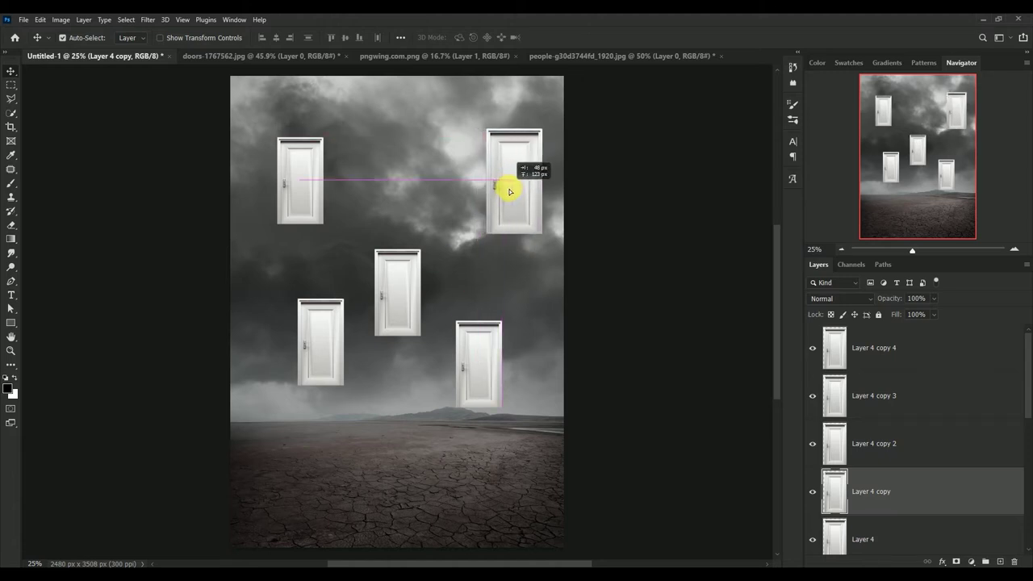
Step: Reposition the lower-right door and enlarge the centre door to about 115%
drag(480, 360, 475, 343)
drag(397, 303, 396, 270)
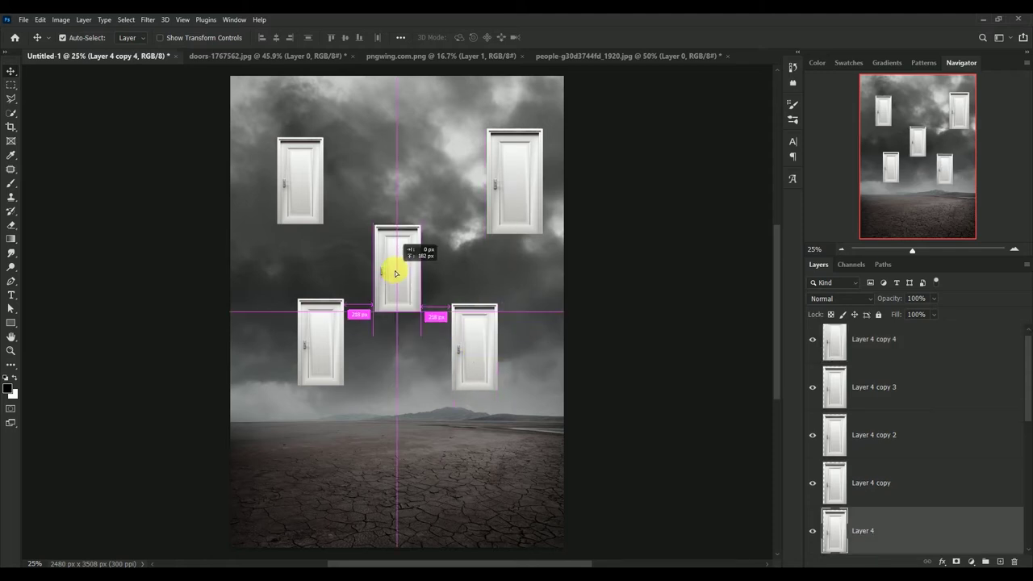
drag(469, 334, 475, 345)
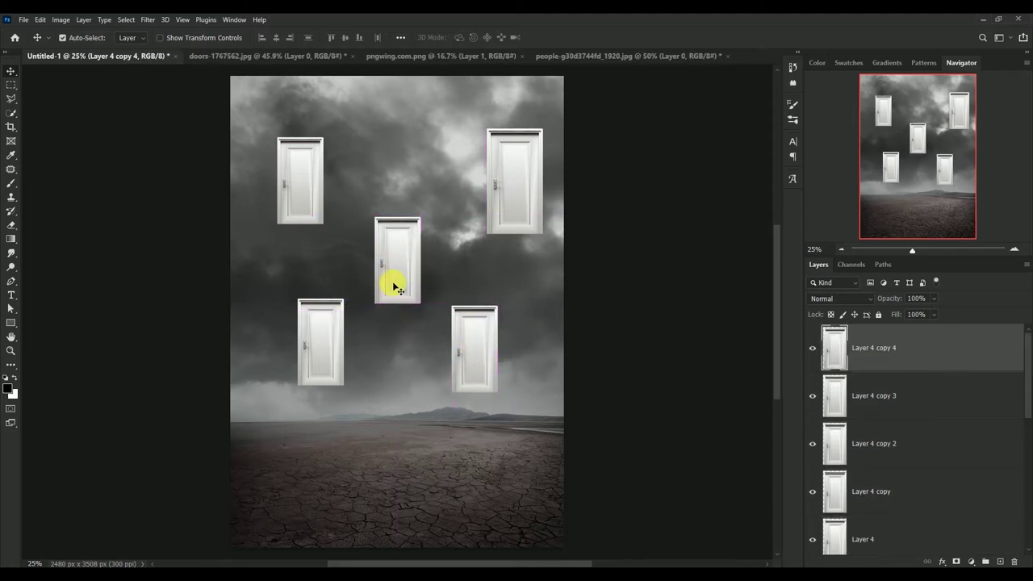
click(395, 288)
key(ctrl+t)
drag(421, 217, 427, 203)
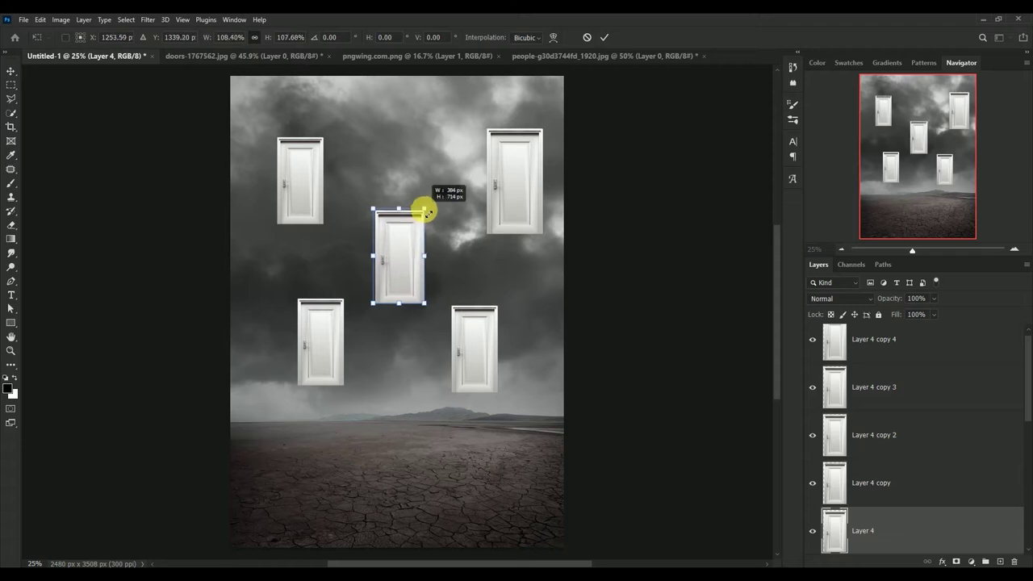
click(604, 38)
drag(403, 266, 402, 277)
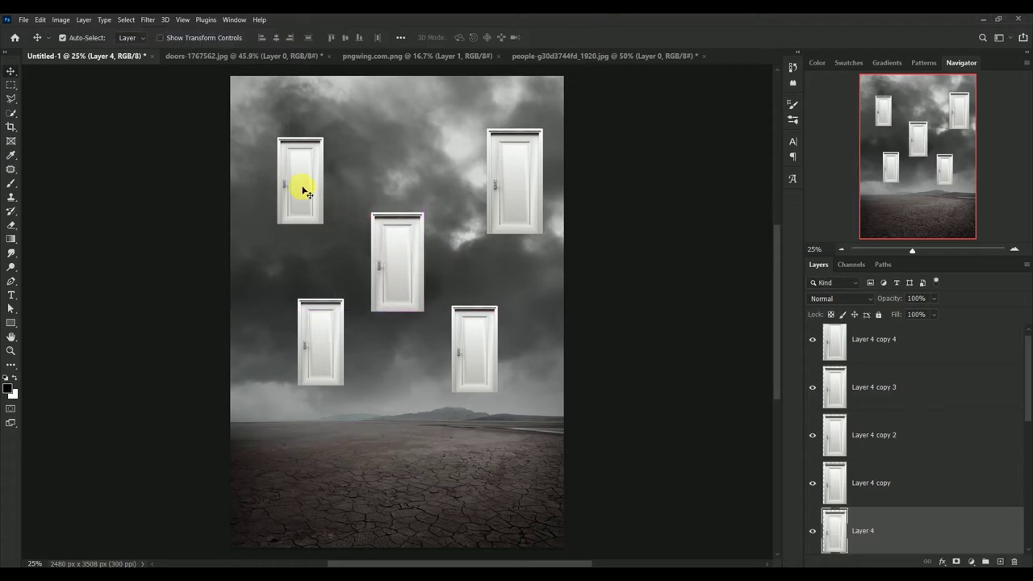
Step: Fine-tune all door positions, levelling the top-left door with the top-right one
drag(305, 191, 278, 191)
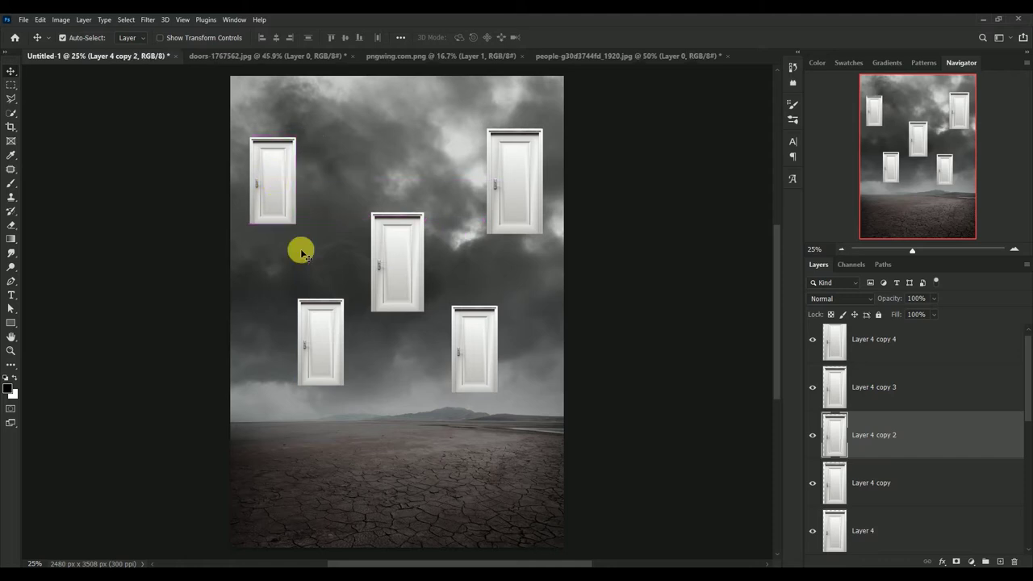
drag(317, 339, 301, 312)
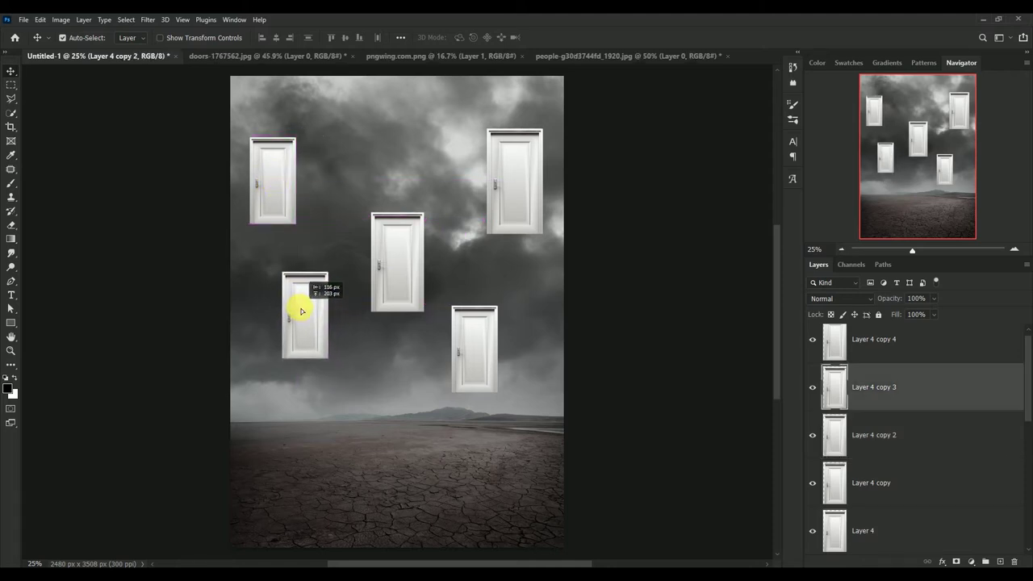
drag(301, 311, 303, 311)
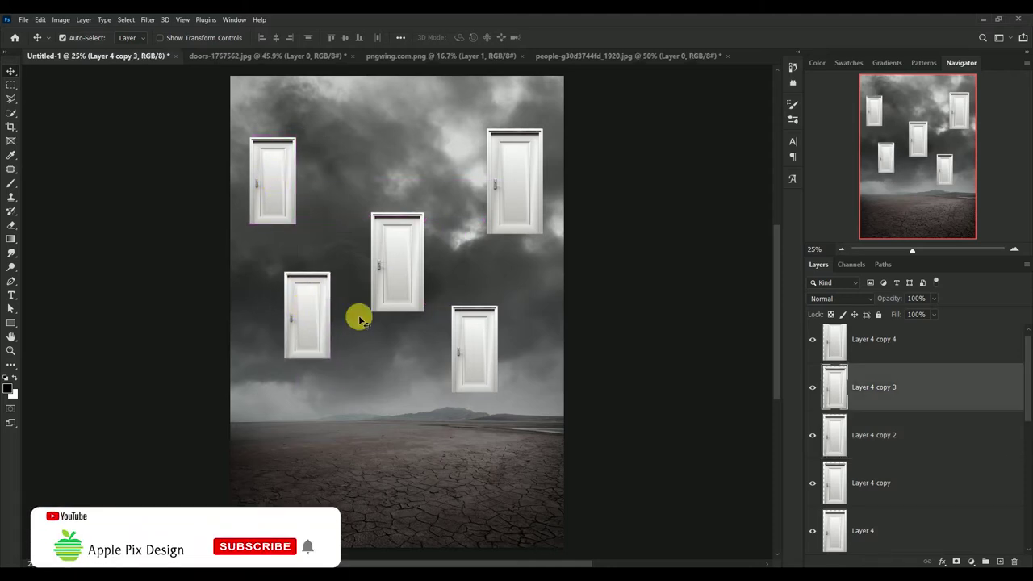
drag(479, 351, 495, 350)
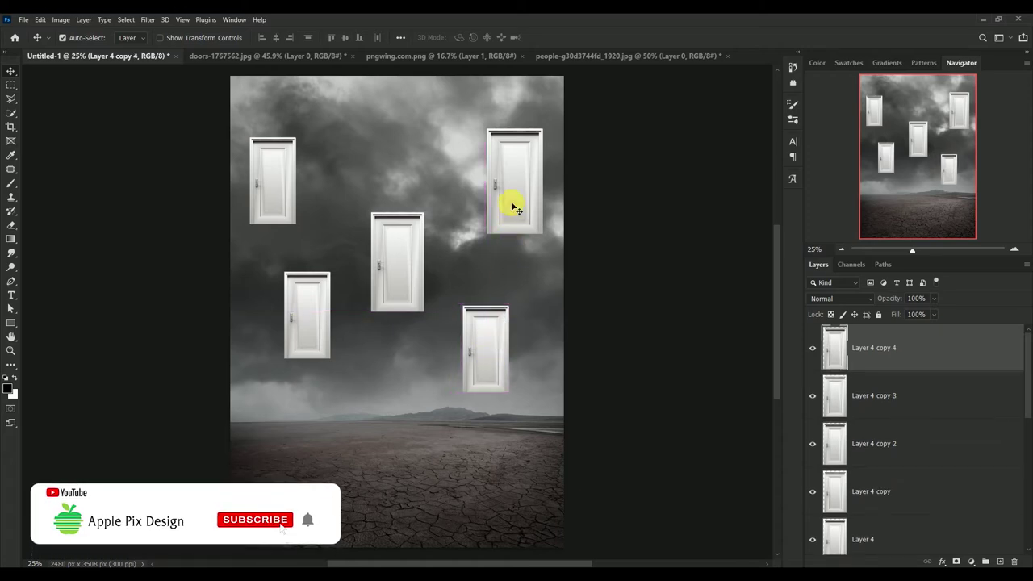
mouse_move(512, 202)
mouse_down()
mouse_move(498, 193)
mouse_move(487, 203)
mouse_up()
drag(487, 349, 516, 352)
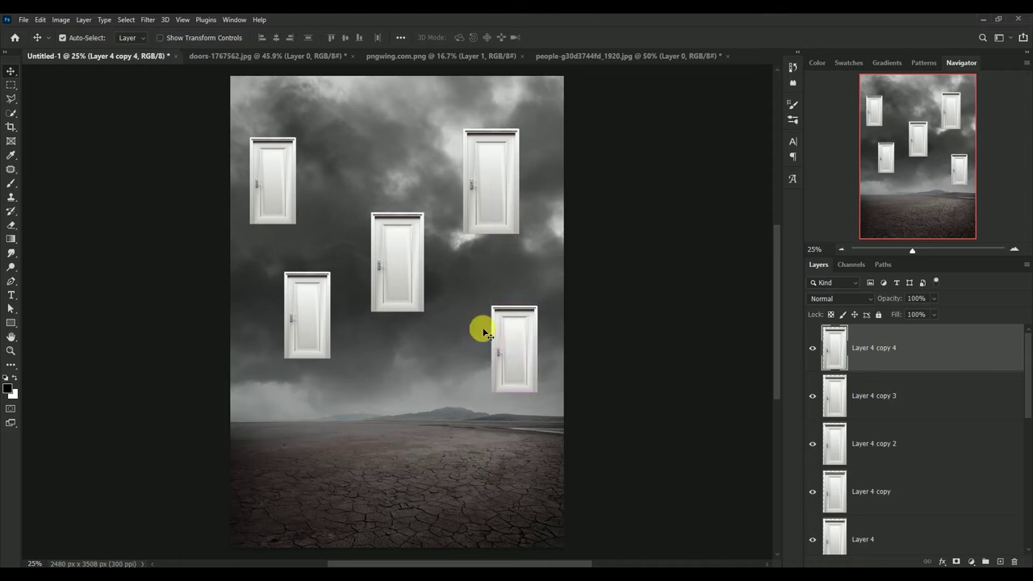
drag(406, 279, 412, 282)
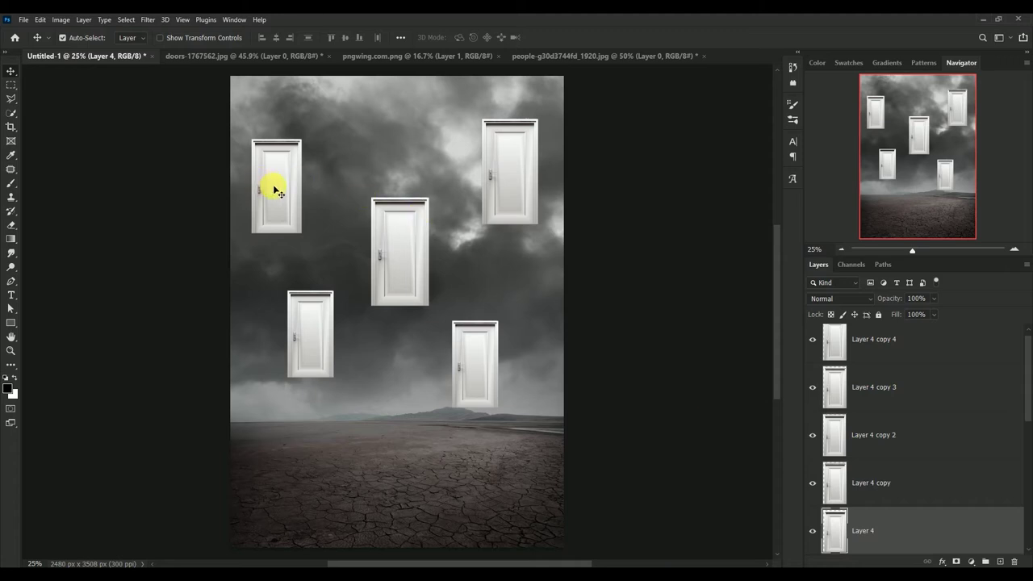
mouse_move(274, 191)
mouse_down()
mouse_move(282, 171)
mouse_move(278, 181)
mouse_up()
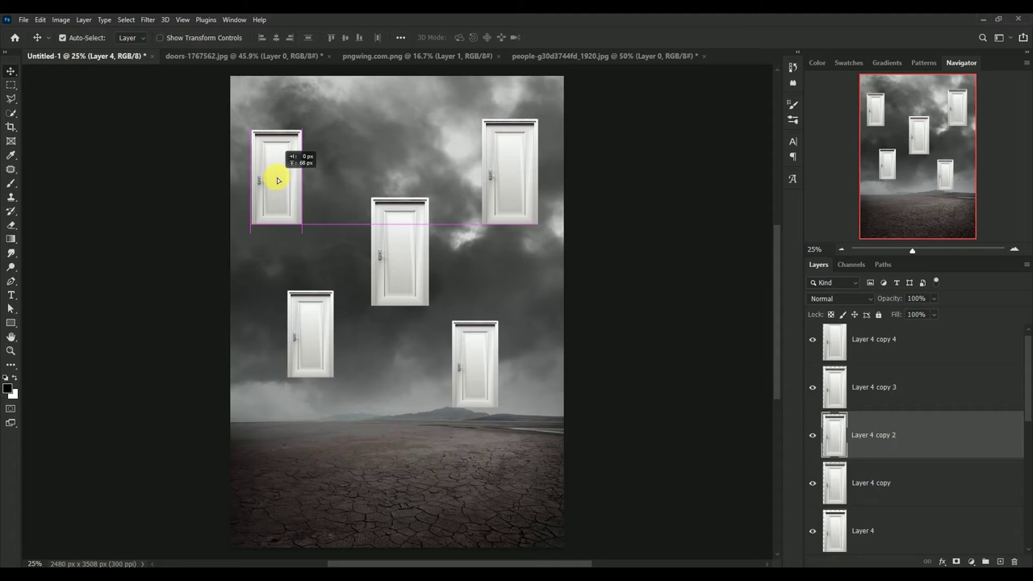
Step: Merge the five door layers into a single layer
click(894, 361)
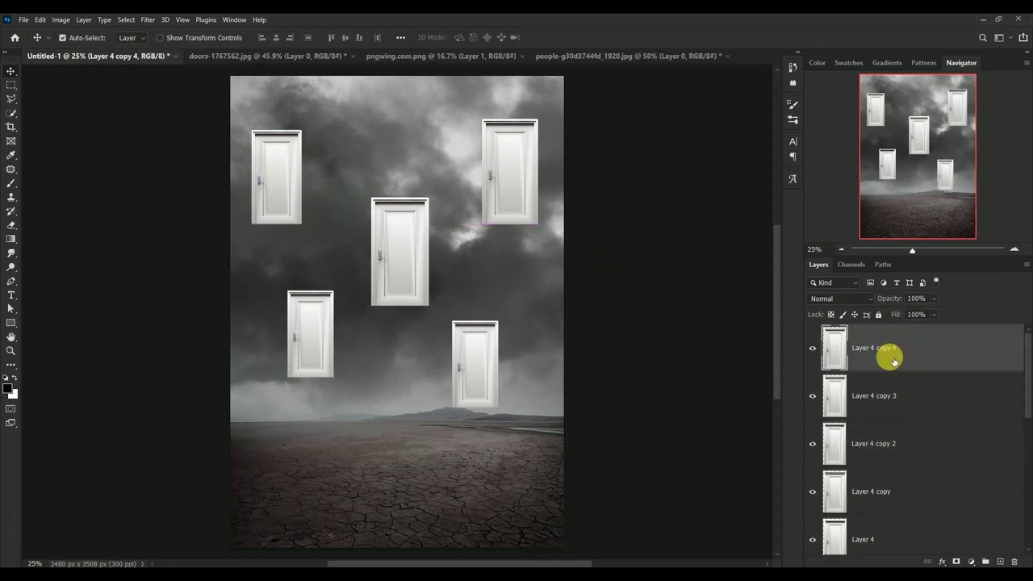
shift+click(888, 538)
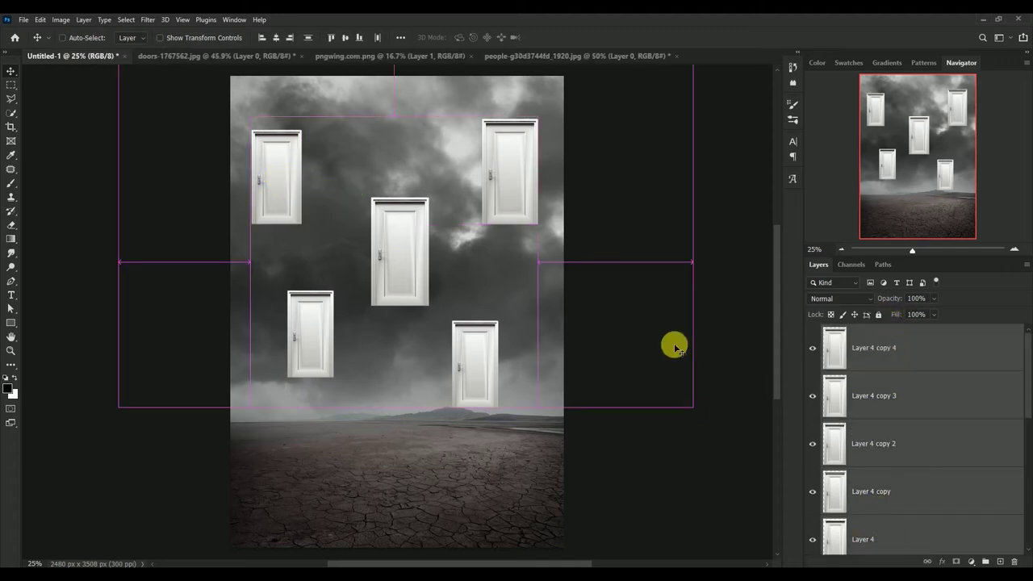
key(ctrl+e)
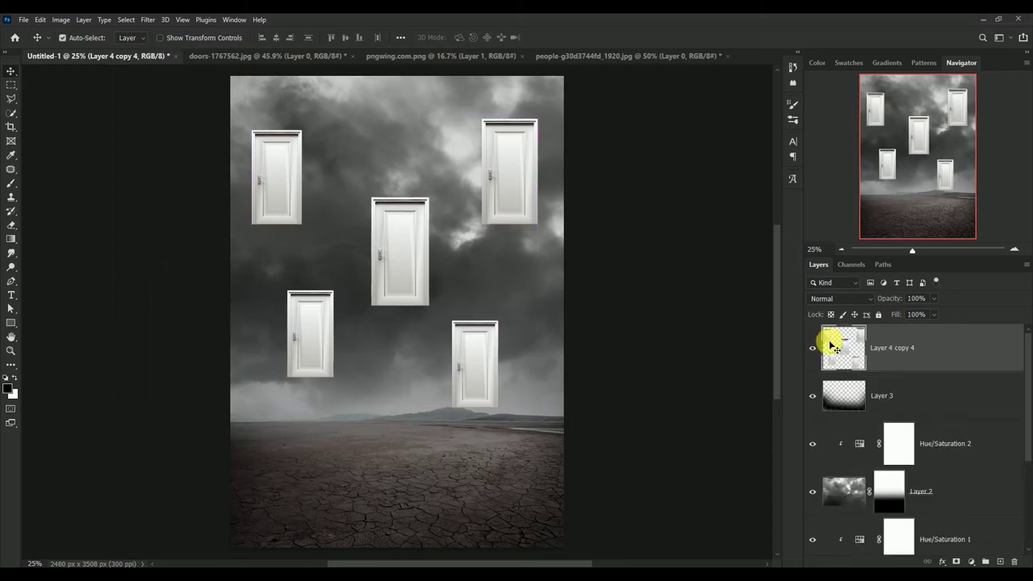
click(813, 348)
Step: Clip a Levels adjustment to the merged doors with midtones set to 0.6
click(971, 561)
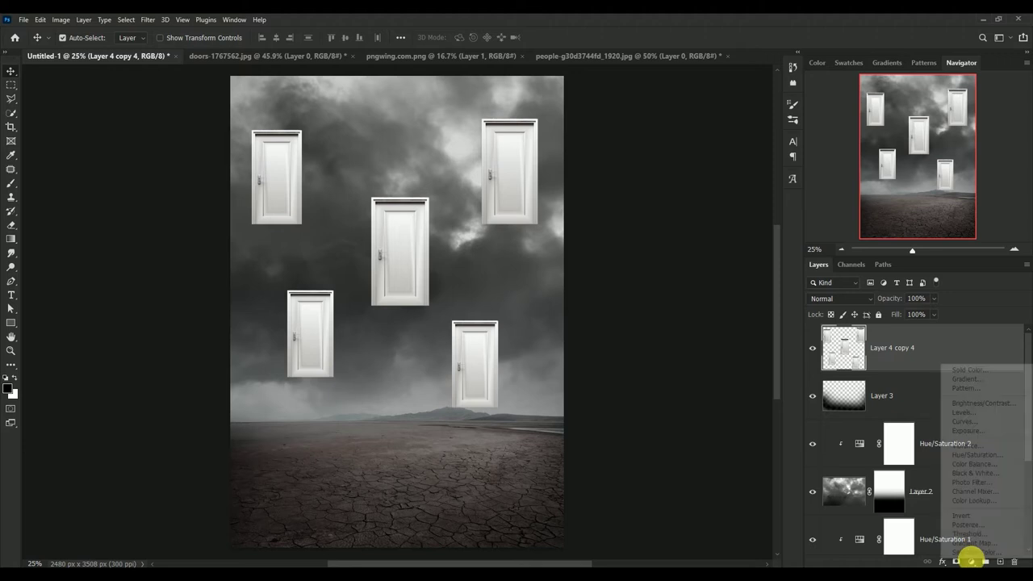
click(979, 413)
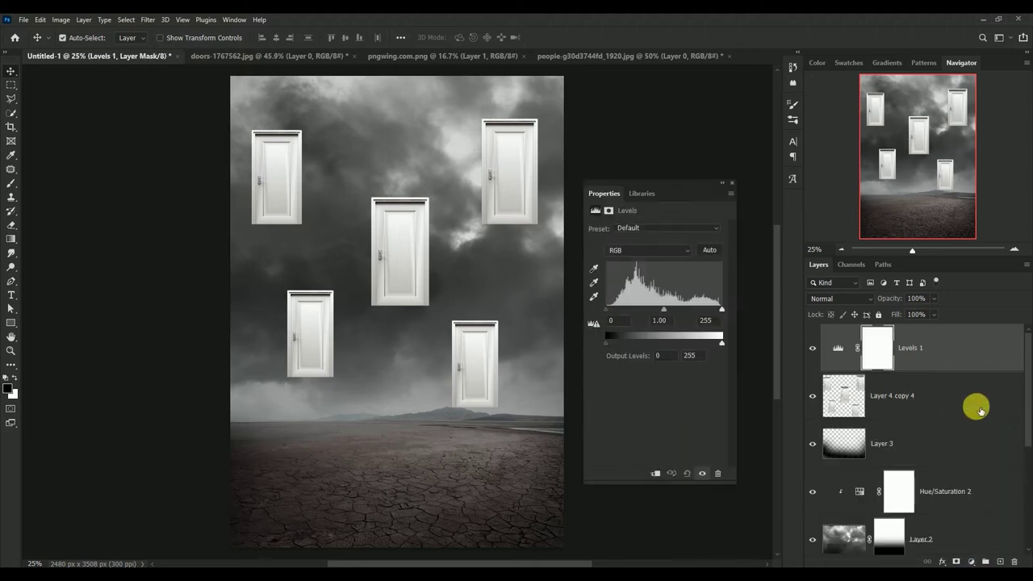
click(656, 473)
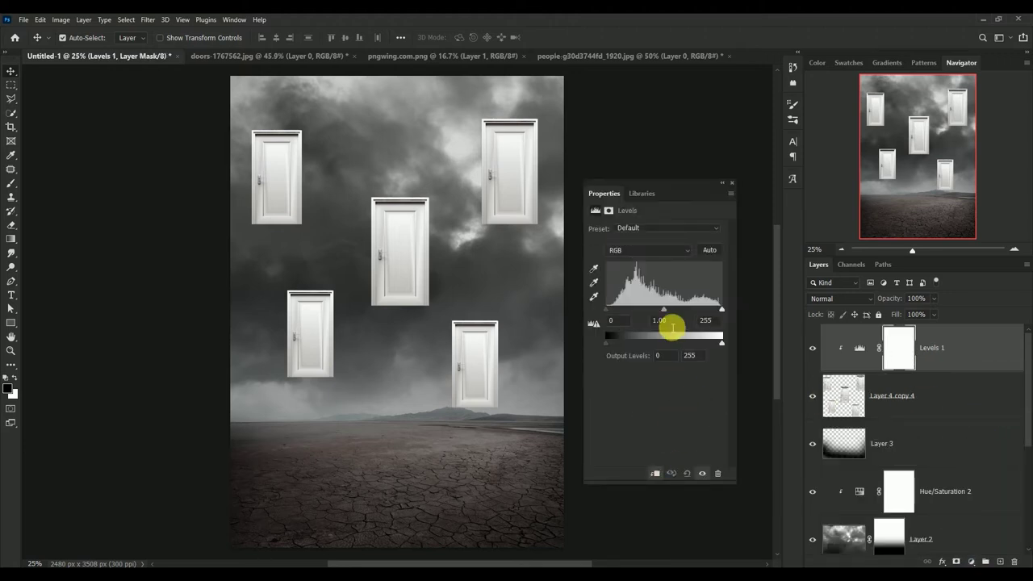
click(645, 320)
text(0.)
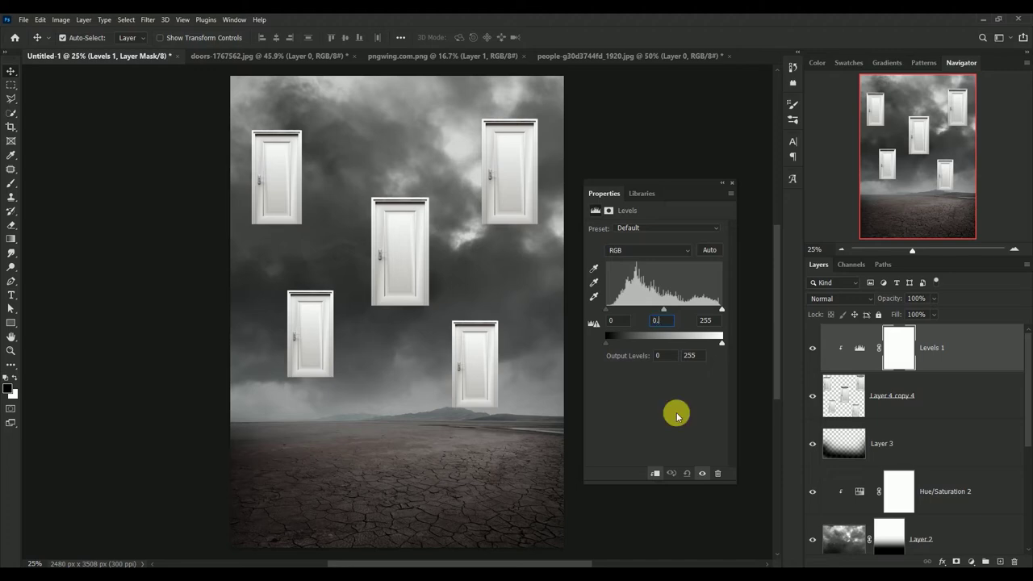
text(6)
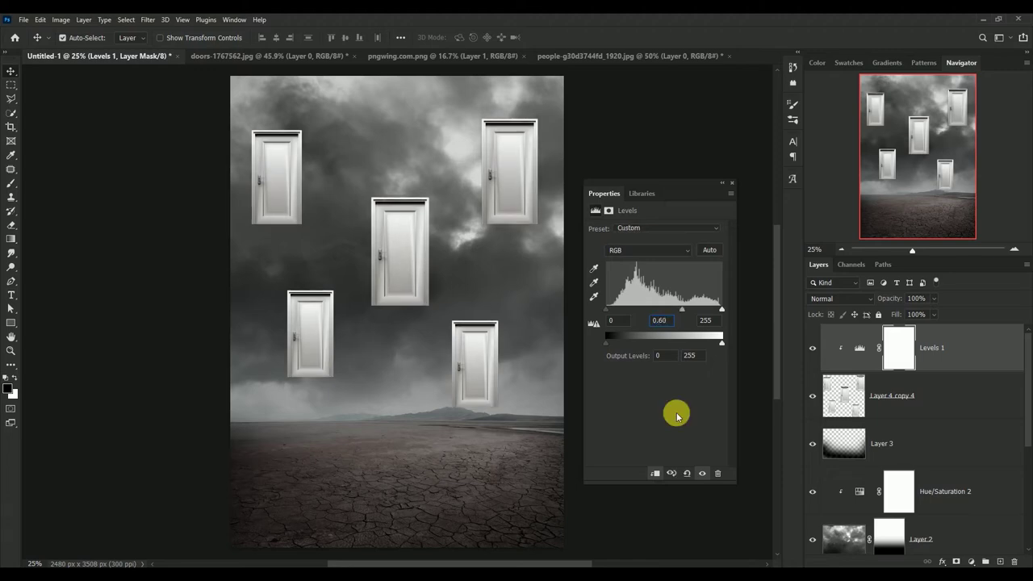
click(731, 185)
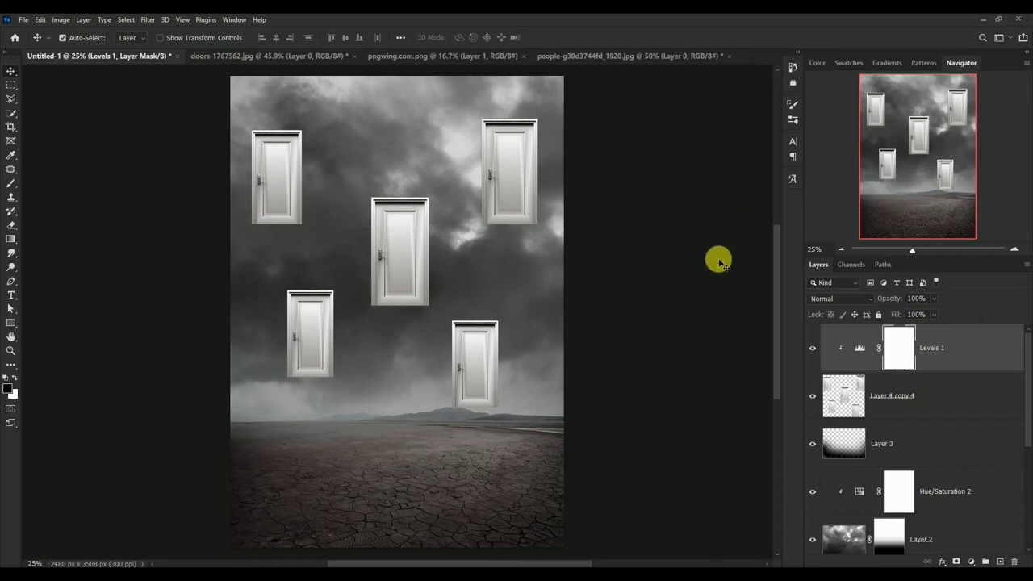
Step: Close the doors source file without saving and drag the chain image into the composite
click(222, 57)
click(356, 58)
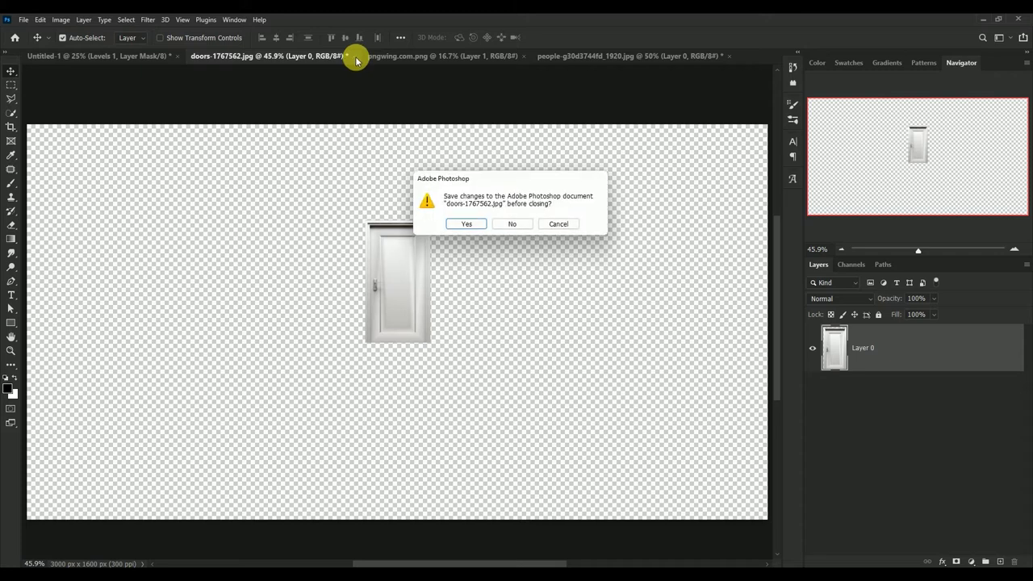
click(512, 224)
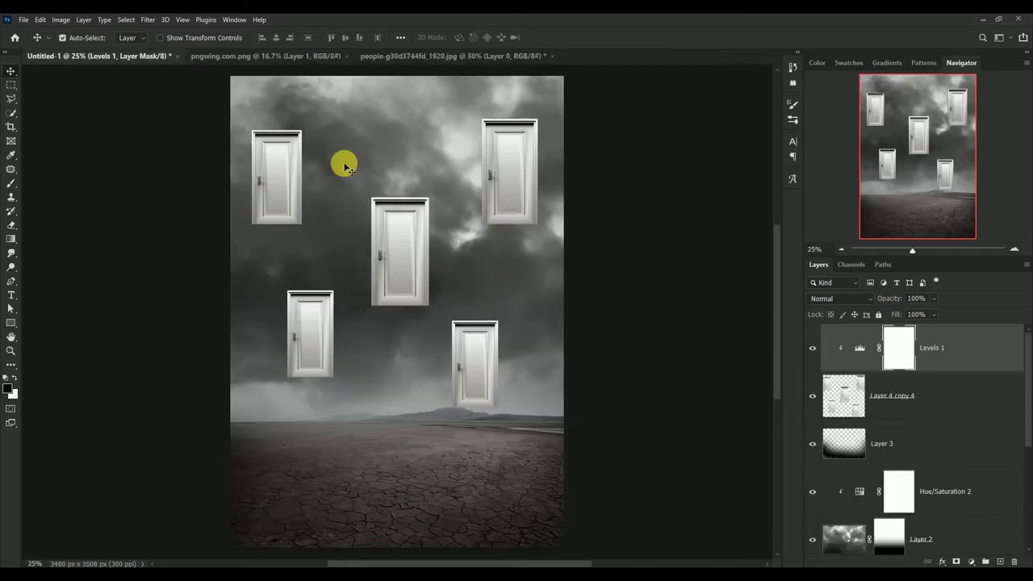
click(228, 62)
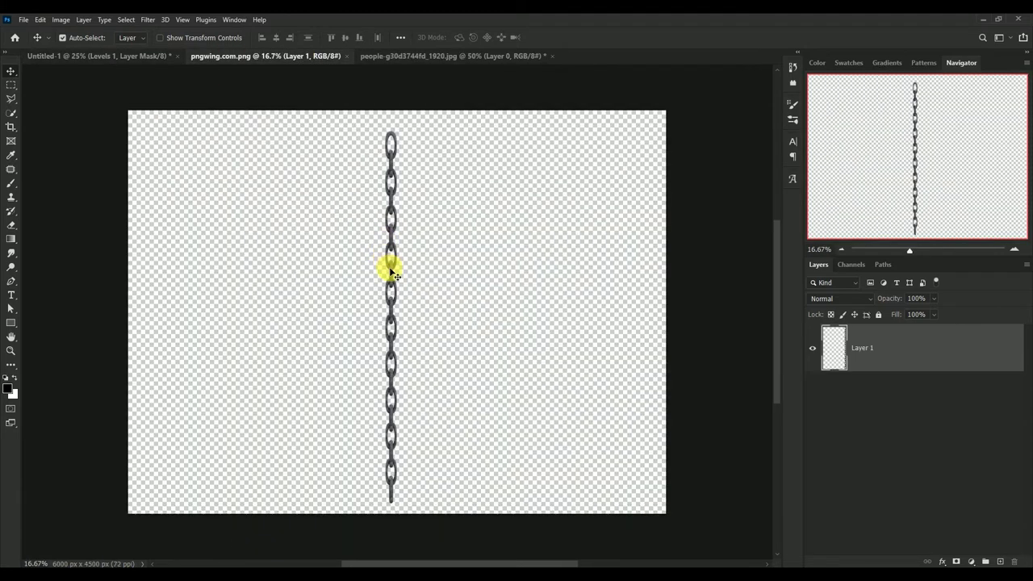
mouse_move(391, 270)
mouse_down()
mouse_move(123, 55)
mouse_move(353, 226)
mouse_up()
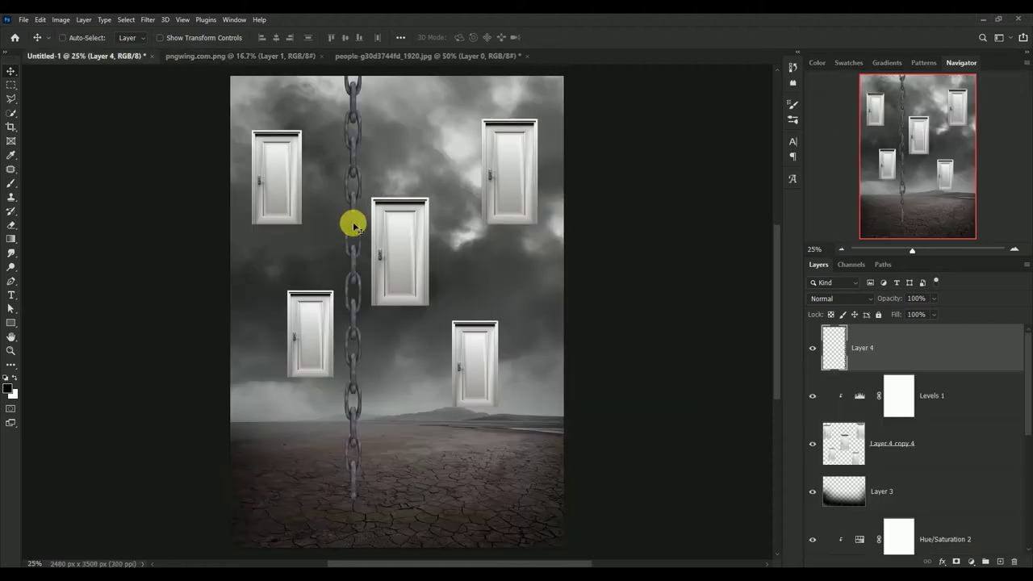
Step: Scale the chain to 26.73% above the centre door and move its layer below the doors
key(ctrl+t)
mouse_move(360, 499)
mouse_down()
mouse_move(317, 393)
mouse_move(199, 192)
mouse_up()
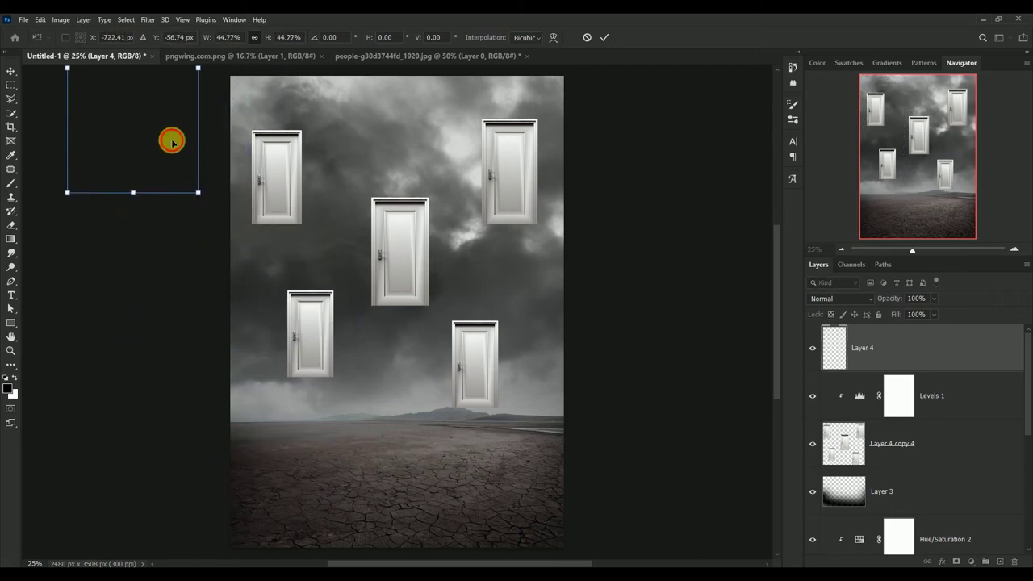
drag(172, 141, 380, 260)
mouse_move(407, 434)
mouse_down()
mouse_move(352, 337)
mouse_move(399, 186)
mouse_up()
click(607, 38)
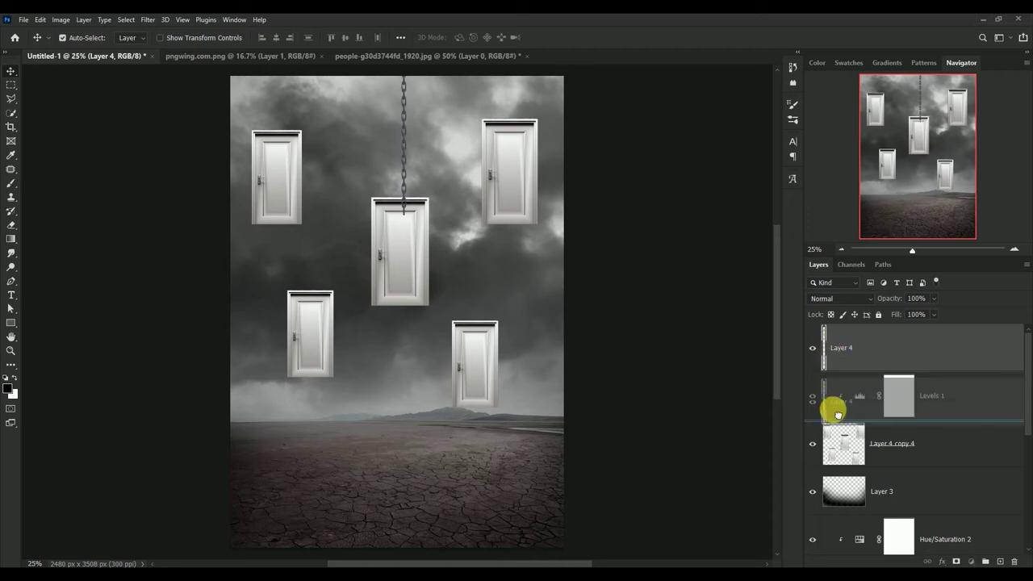
drag(832, 352, 835, 467)
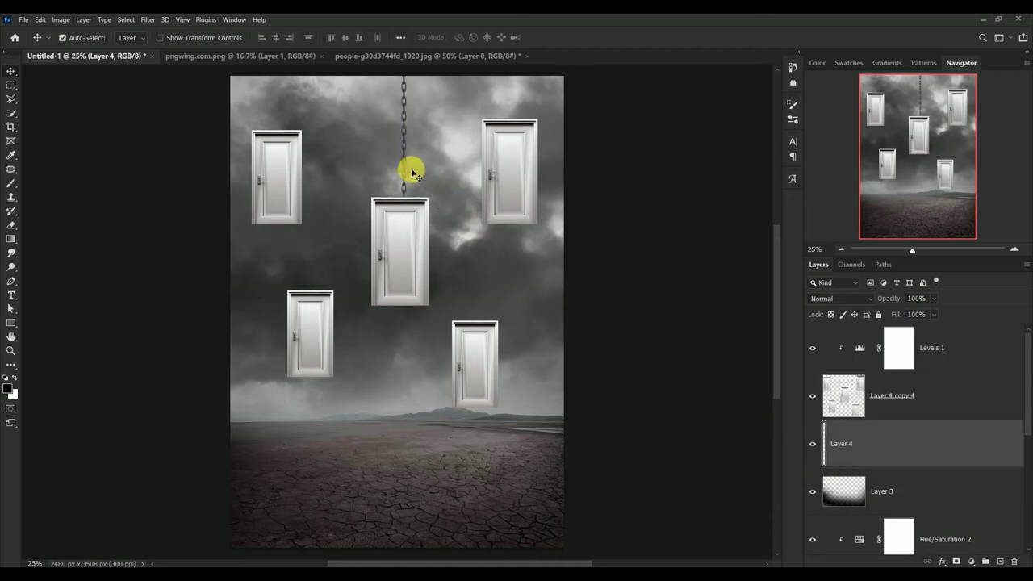
Step: Fine-tune the centre chain and duplicate it to hang above the upper-right door
drag(404, 172, 404, 167)
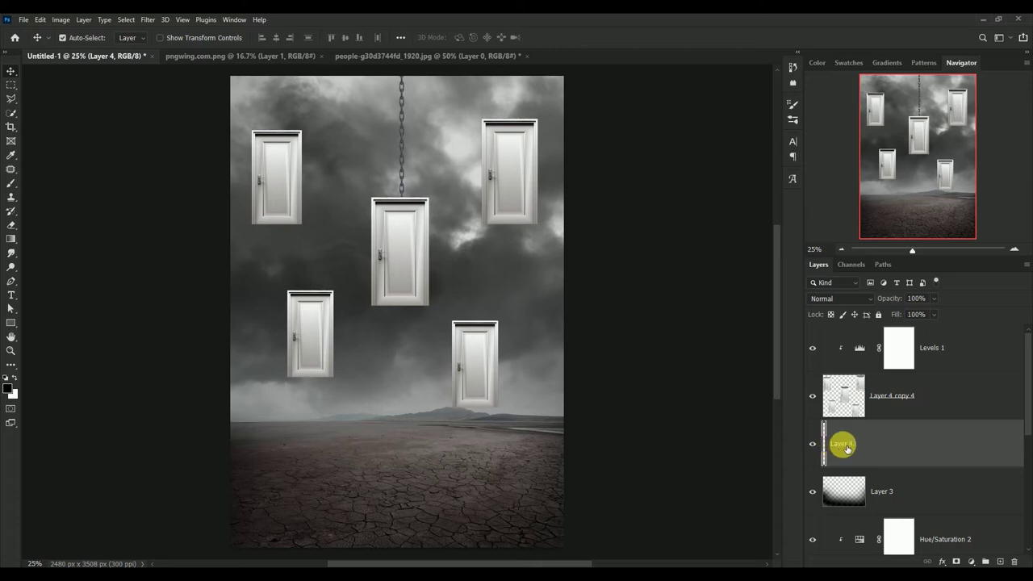
drag(846, 449, 1001, 561)
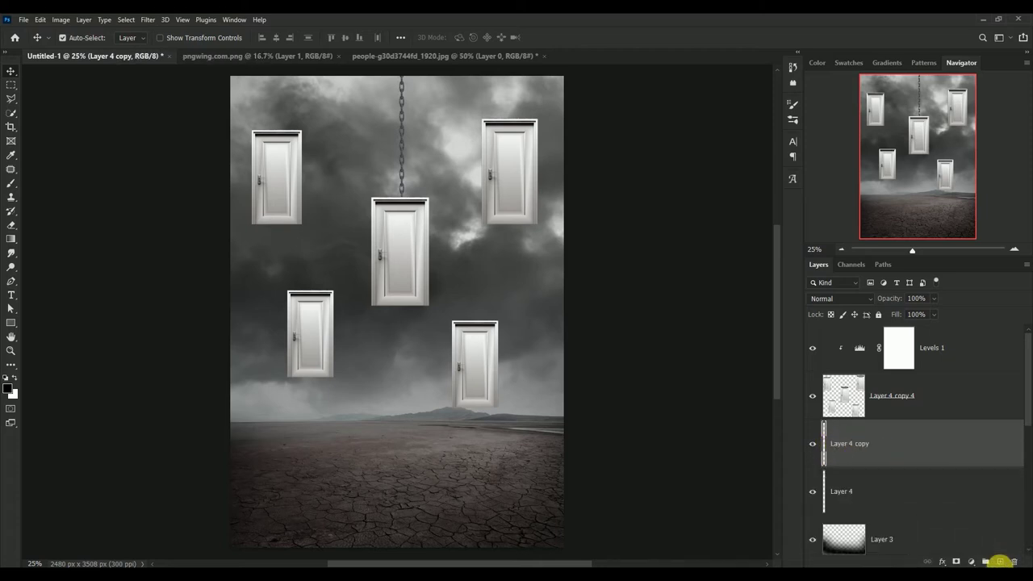
key(ctrl+t)
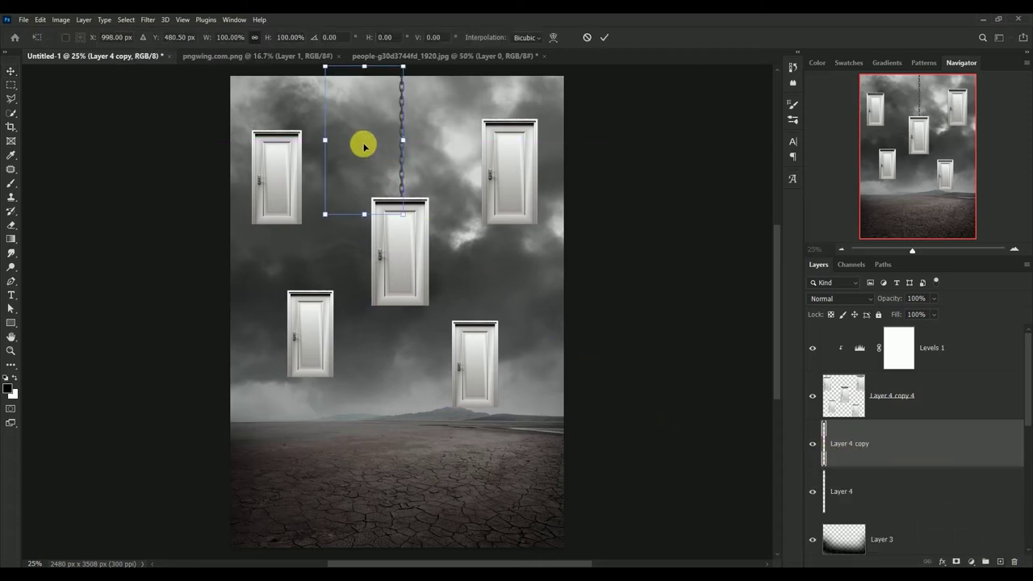
drag(365, 146, 477, 100)
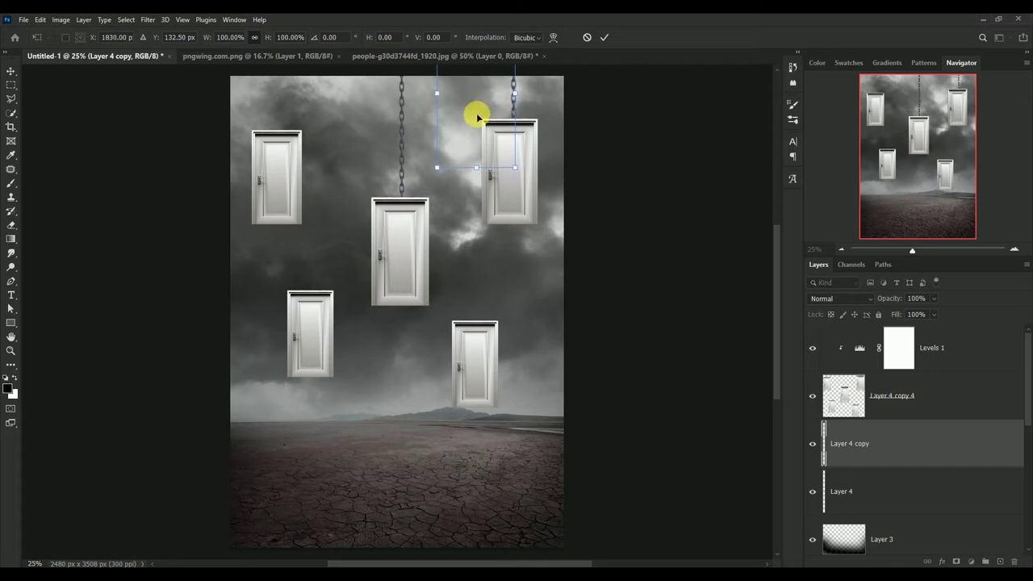
click(604, 38)
Step: Lower the doors about 22 px, realign both chains, and toggle chain visibility to compare
drag(514, 170, 514, 181)
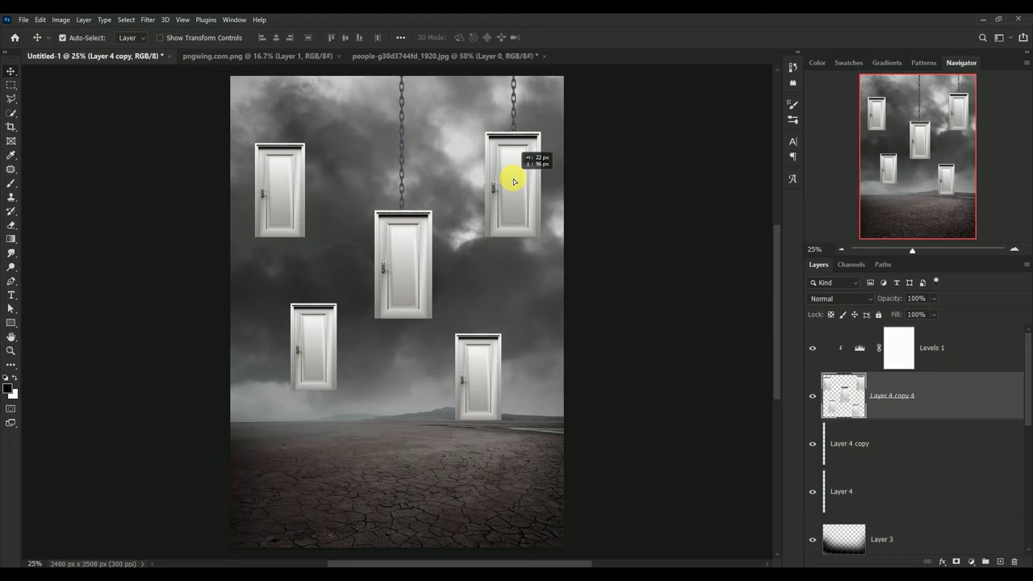
mouse_move(512, 113)
mouse_down()
mouse_move(517, 96)
mouse_move(515, 127)
mouse_up()
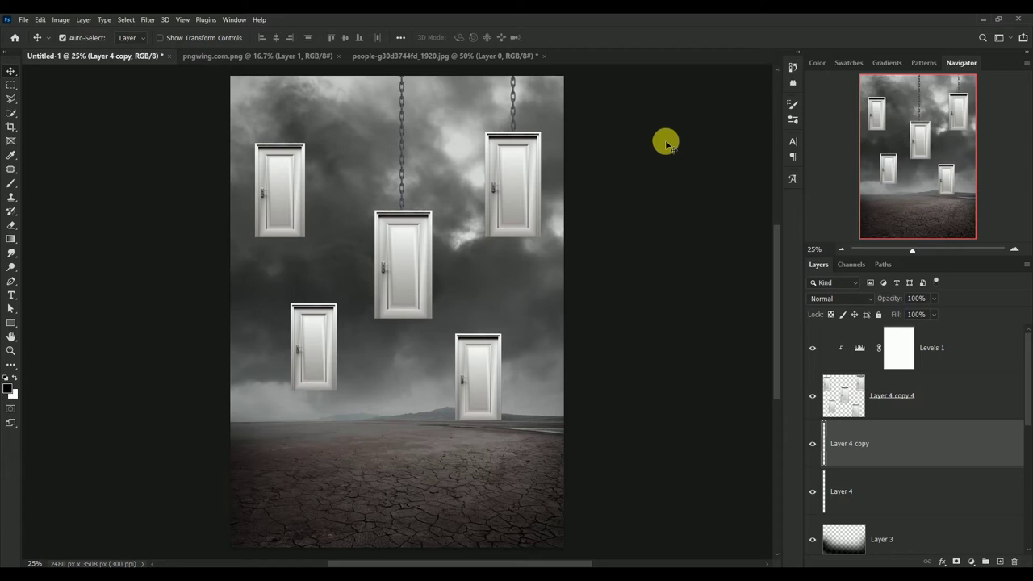
click(404, 166)
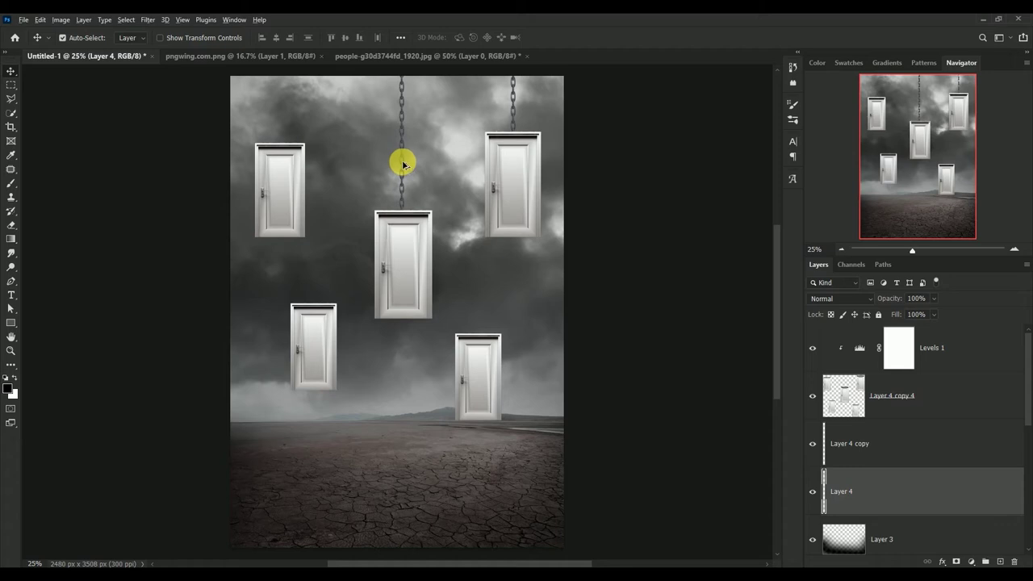
mouse_move(403, 164)
mouse_down()
mouse_move(450, 199)
mouse_move(406, 179)
mouse_up()
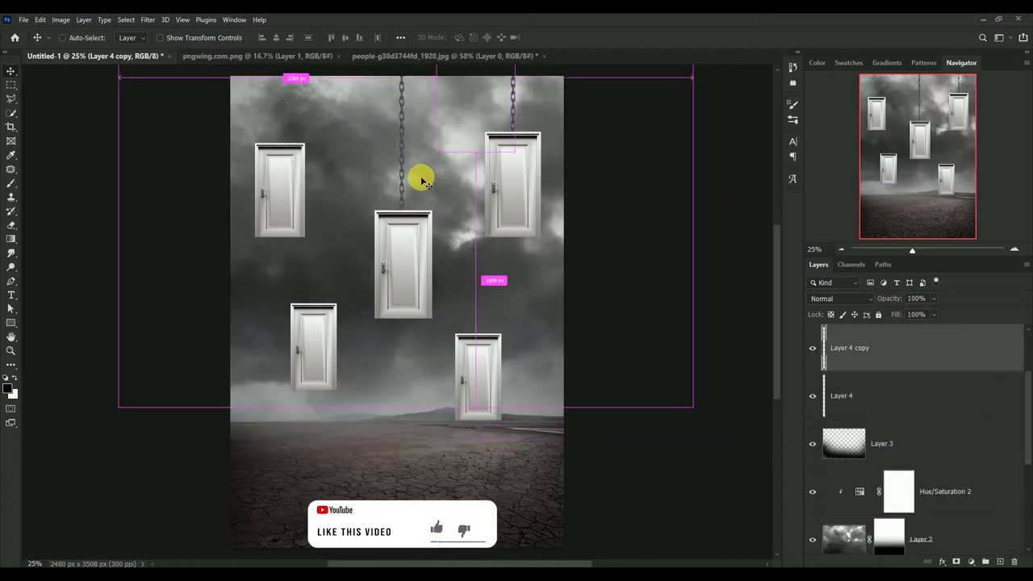
click(406, 179)
click(839, 348)
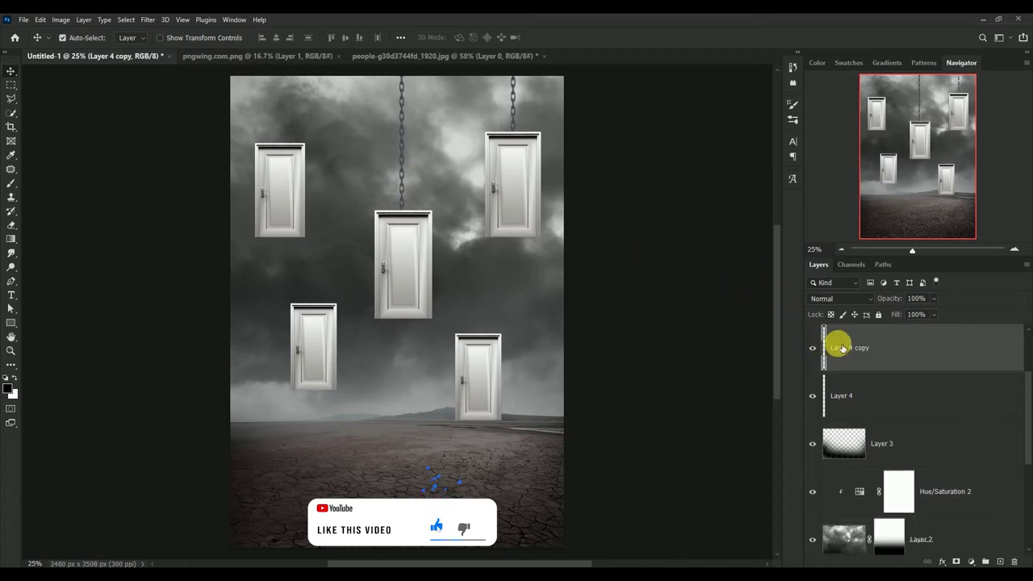
click(817, 349)
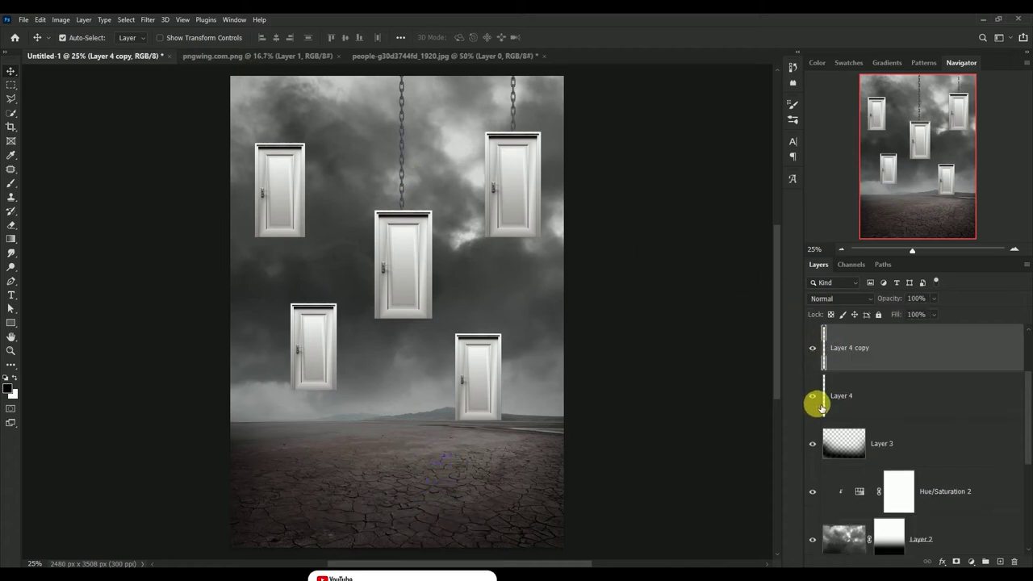
click(819, 399)
click(819, 397)
click(886, 401)
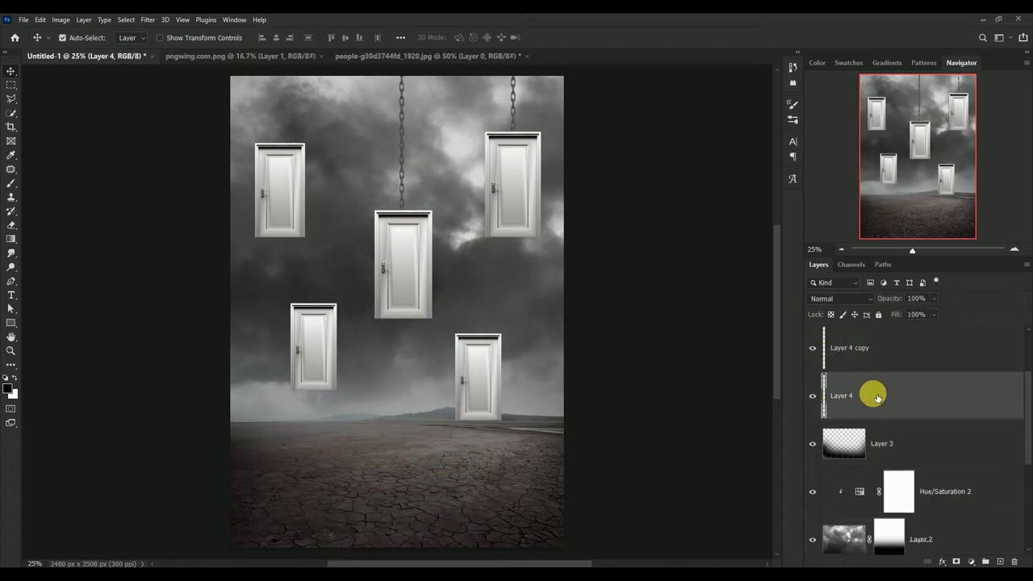
Step: Duplicate the middle chain and move the third copy down toward the lower-right door
drag(877, 398, 1006, 562)
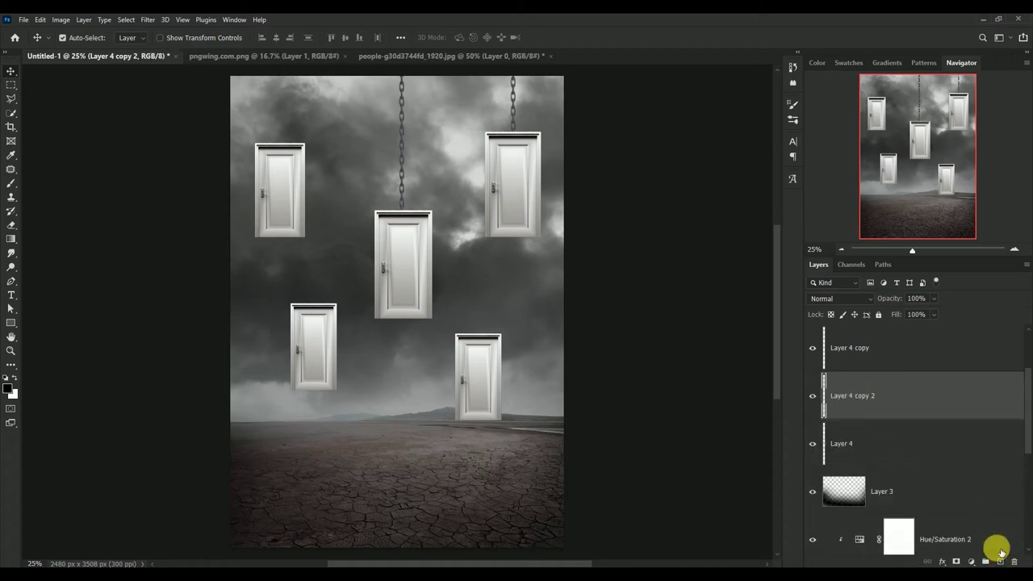
key(ctrl+t)
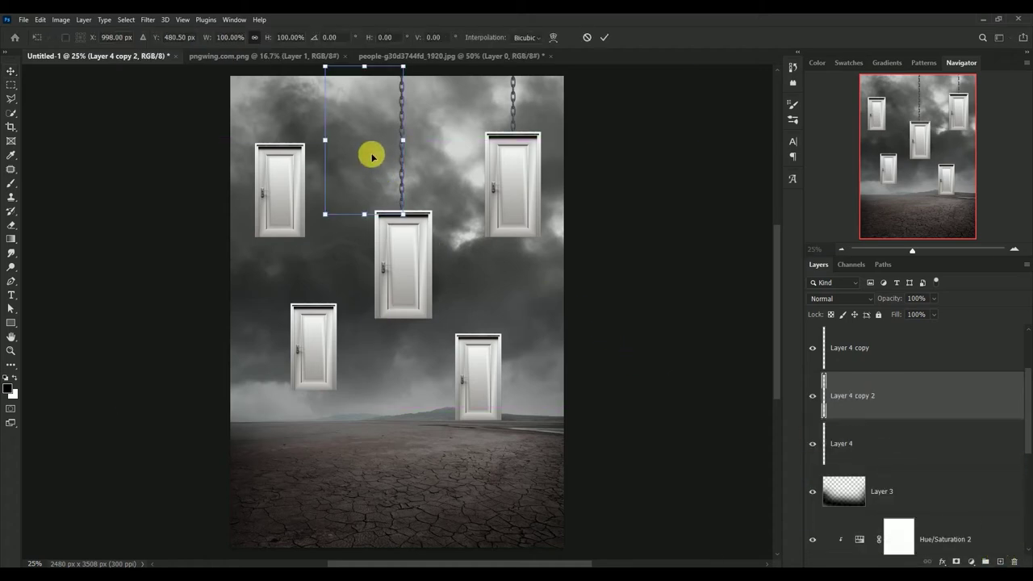
mouse_move(369, 154)
mouse_down()
mouse_move(461, 231)
mouse_move(448, 280)
mouse_up()
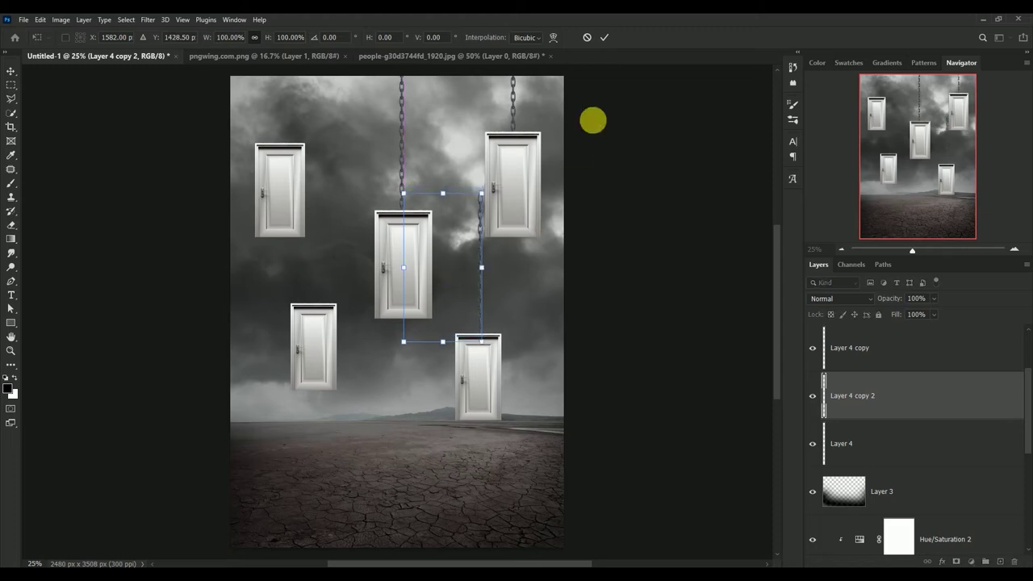
click(604, 37)
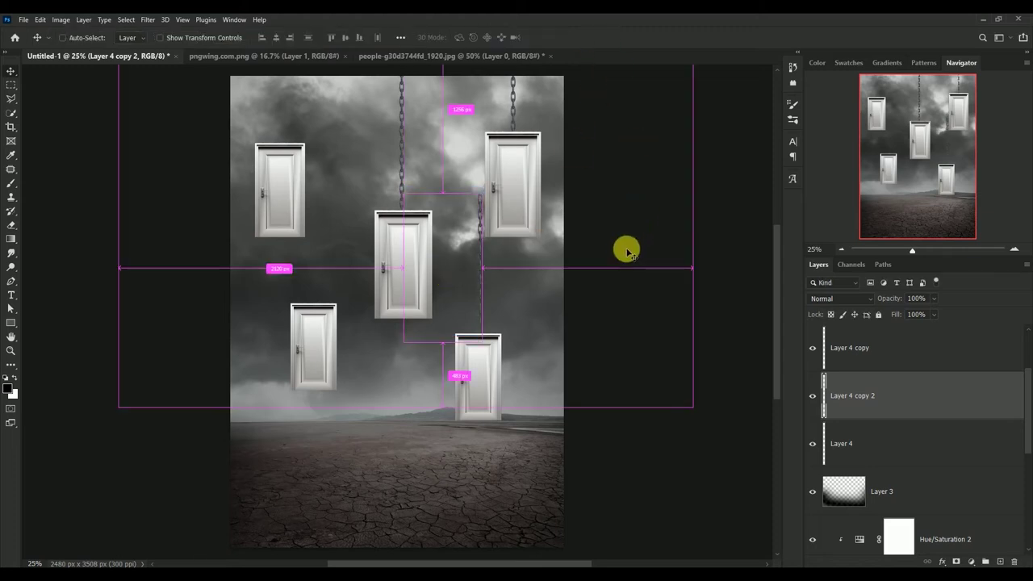
Step: Zoom in and nudge the third chain with arrow keys to centre it on the lower-right door
key(ctrl+plus)
drag(599, 242, 507, 315)
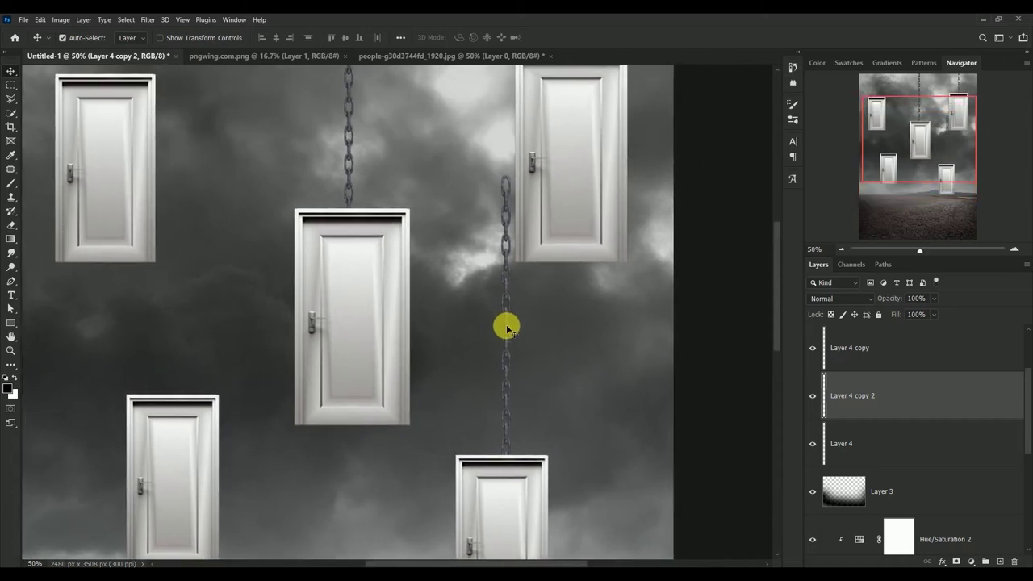
key(Left)
key(Left)
key(Left)
key(Left)
key(Left)
key(Left)
key(Left)
key(Left)
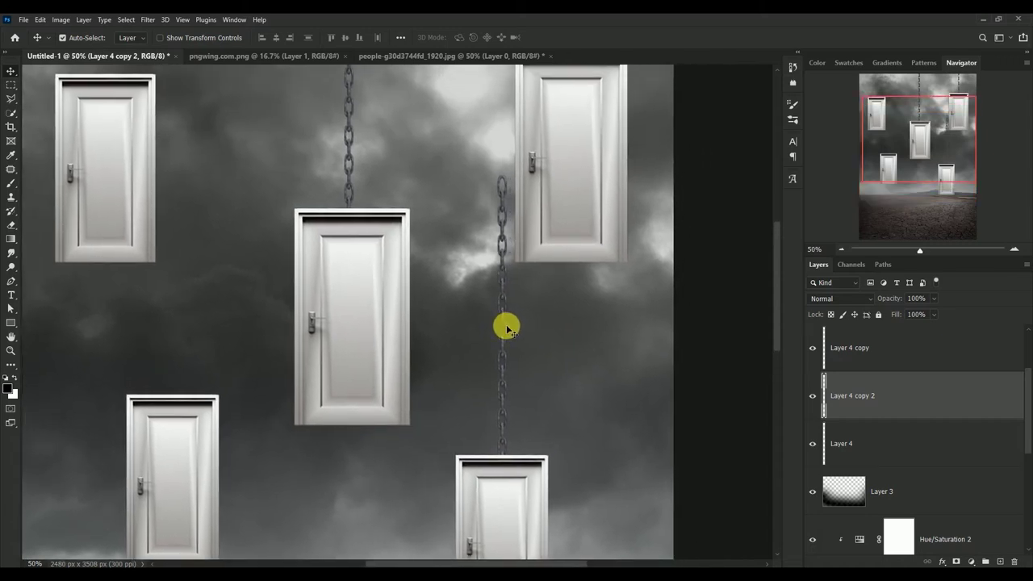
key(Left)
key(Left)
key(Right)
key(Right)
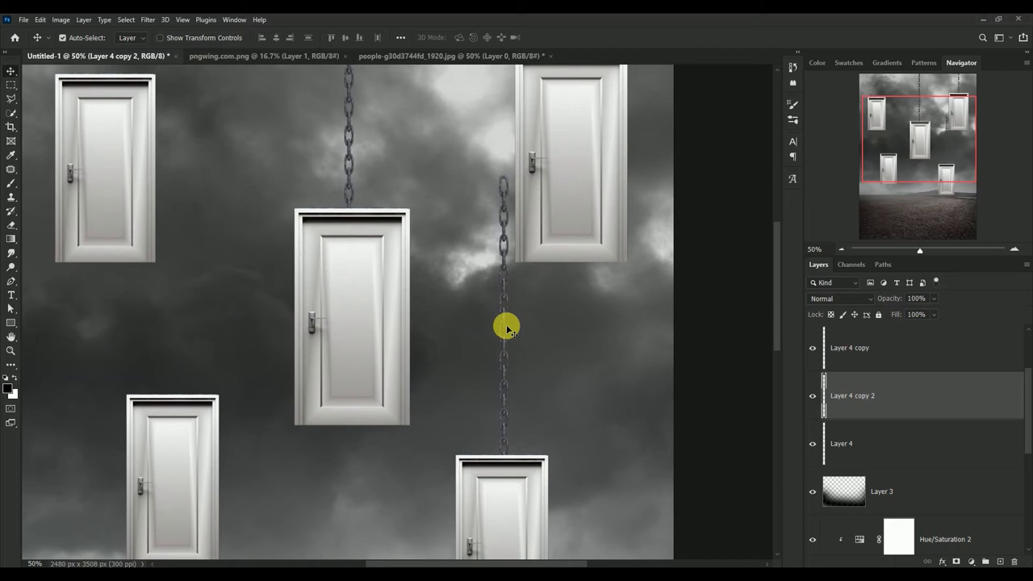
key(Right)
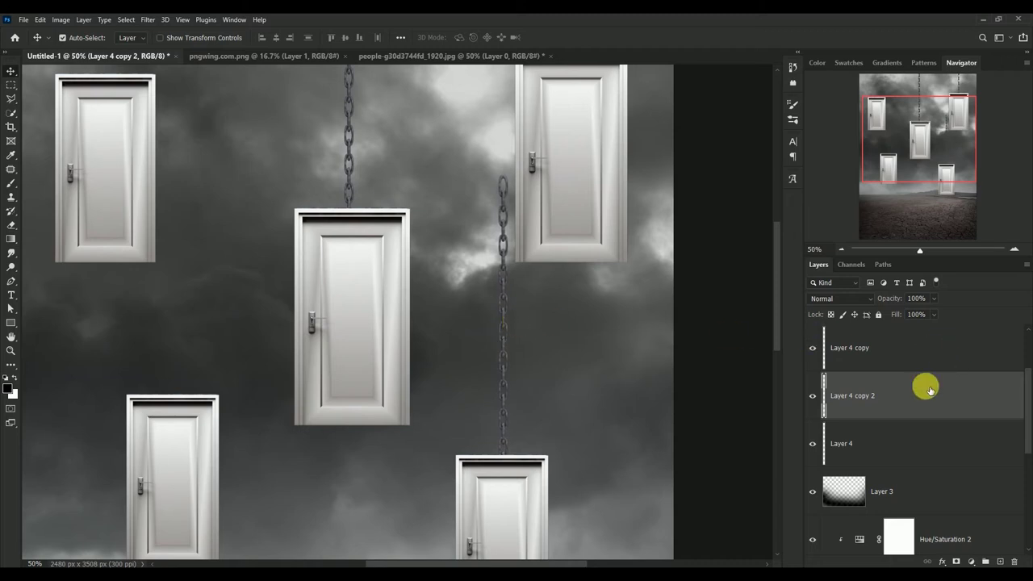
Step: Duplicate the lower-right door's chain and move the copy up to reach the top edge
mouse_move(922, 389)
mouse_down()
mouse_move(1009, 555)
mouse_move(1001, 562)
mouse_up()
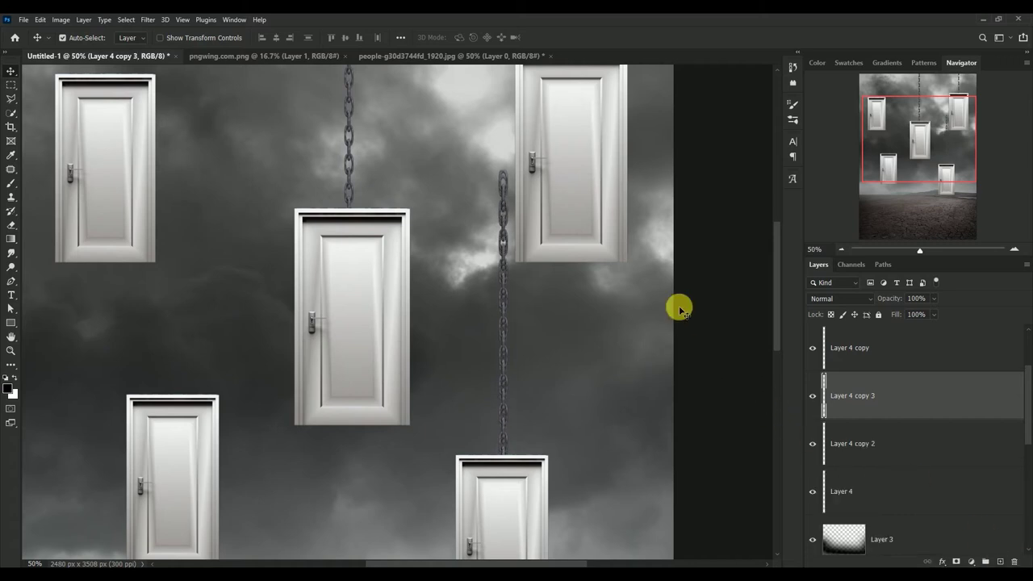
key(shift+Up)
key(shift+Up)
key(shift+Up)
key(shift+Up)
key(shift+Up)
key(shift+Up)
key(shift+Up)
key(shift+Up)
key(shift+Up)
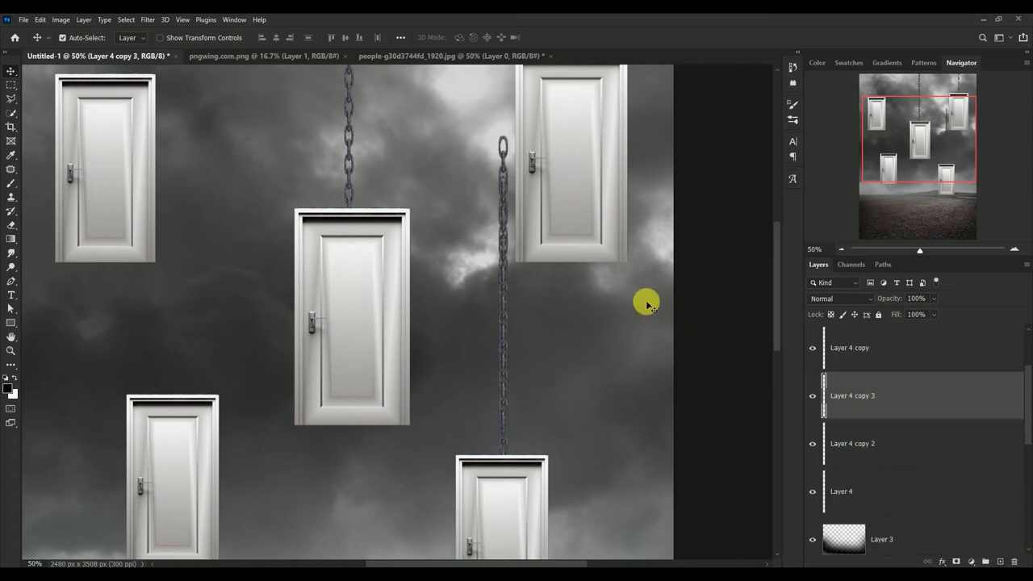
key(ctrl)
key(ctrl+t)
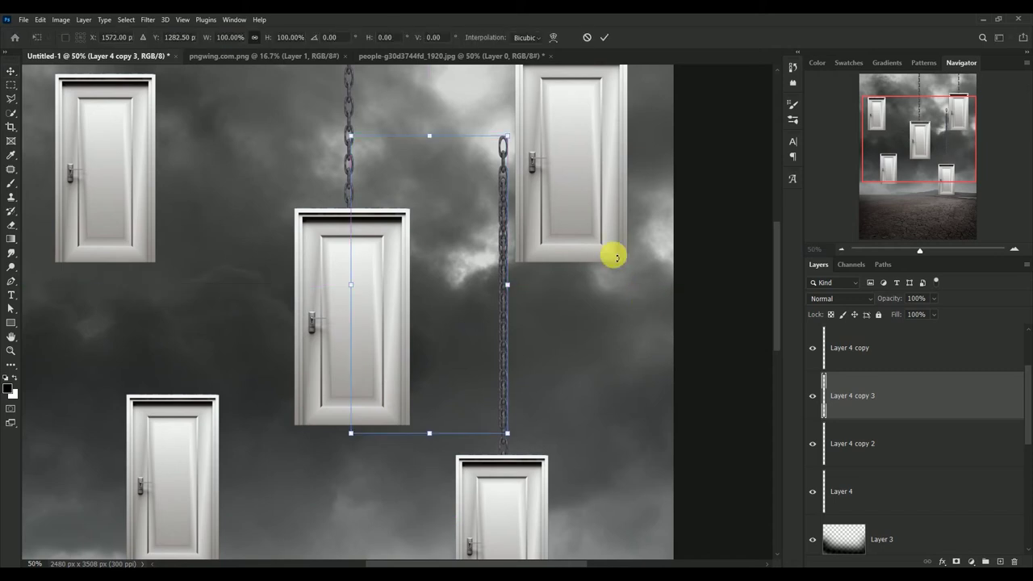
drag(614, 254, 618, 364)
drag(489, 386, 478, 126)
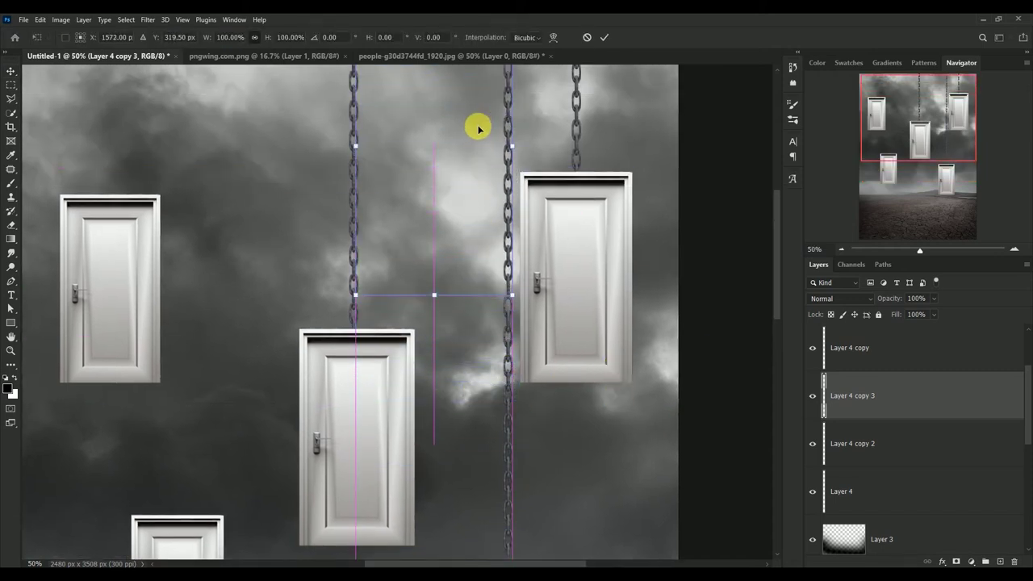
click(604, 37)
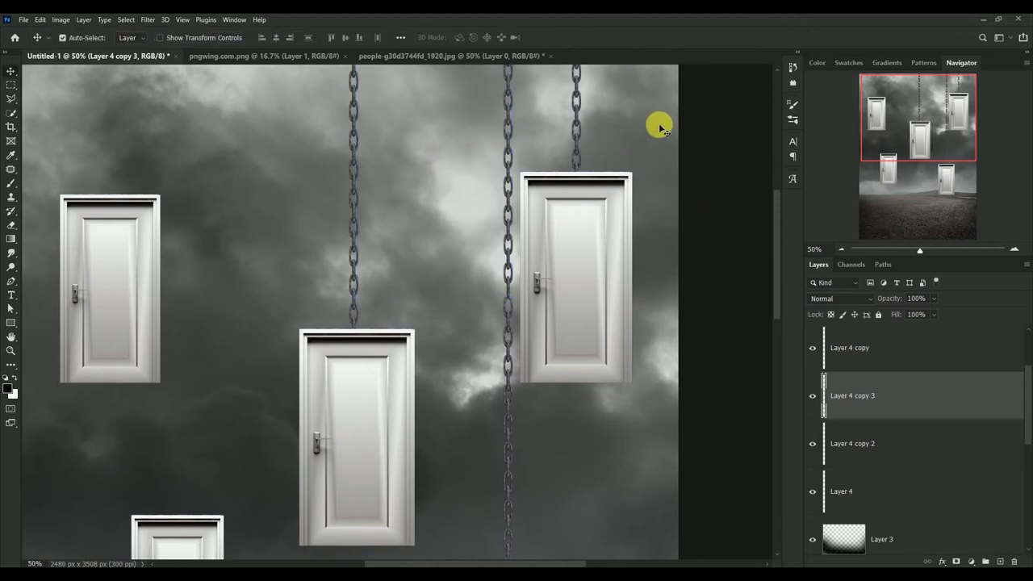
Step: Fit the document in view and select both chain pieces' layers
key(ctrl)
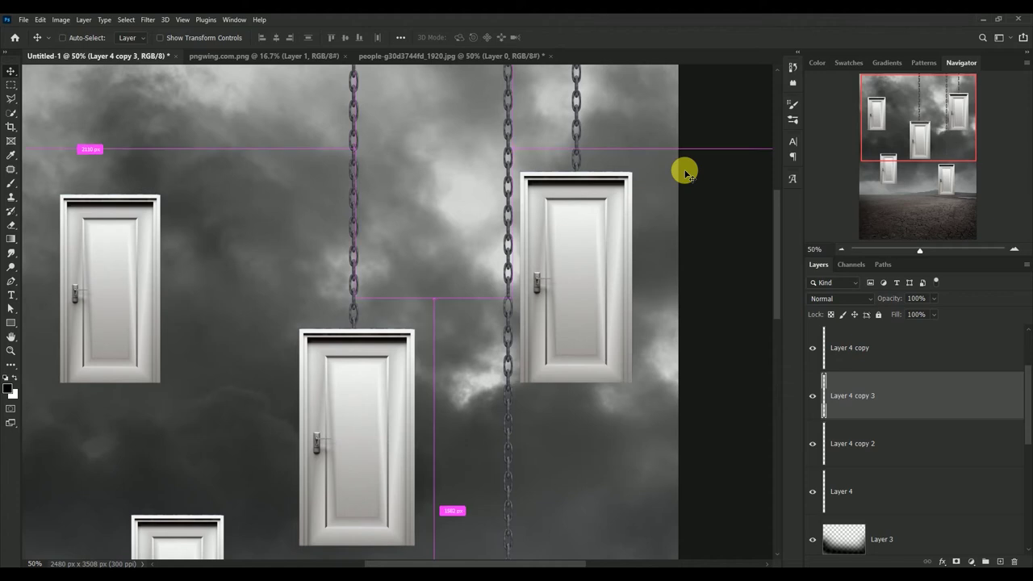
key(ctrl+0)
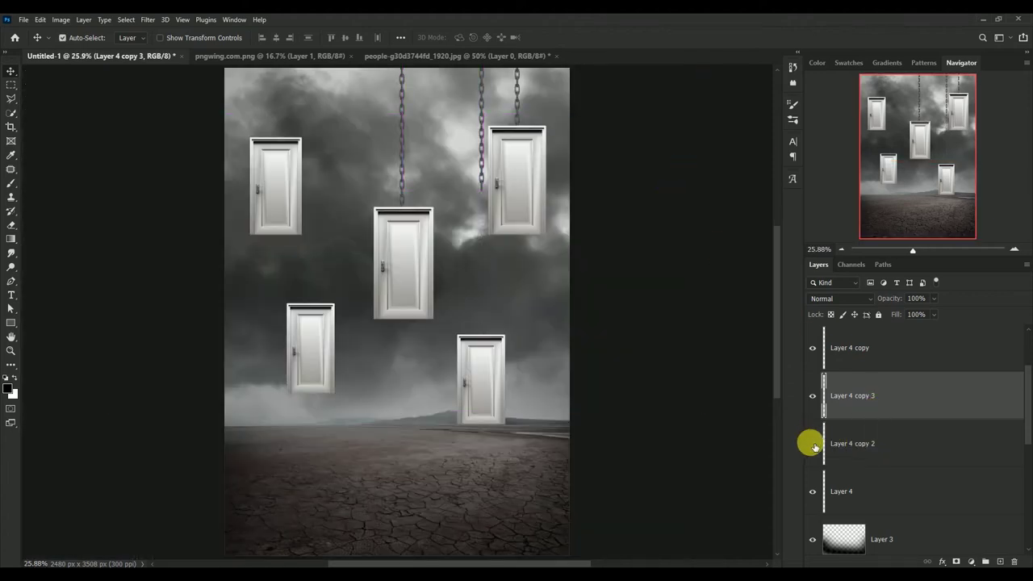
click(813, 396)
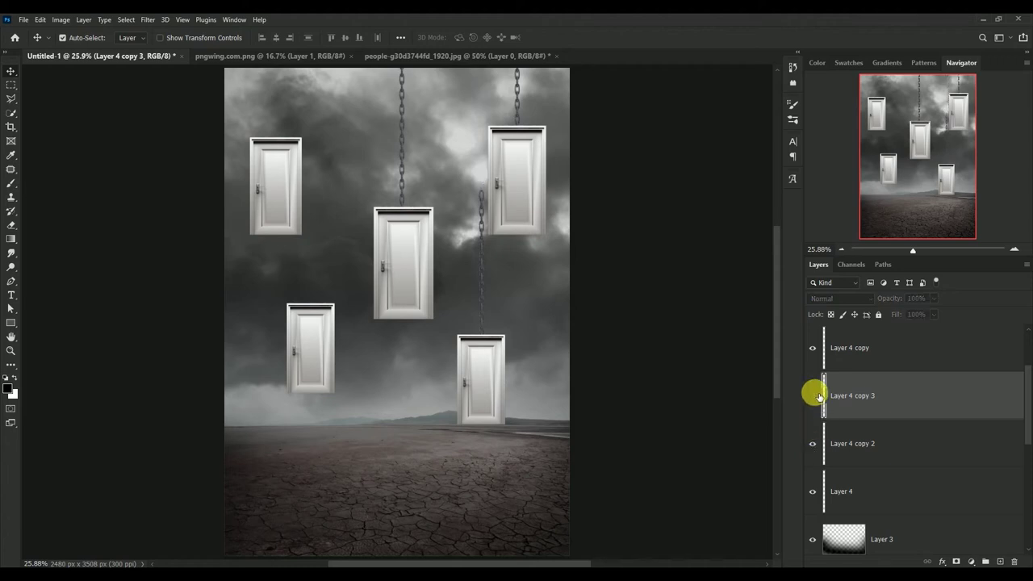
shift+click(903, 450)
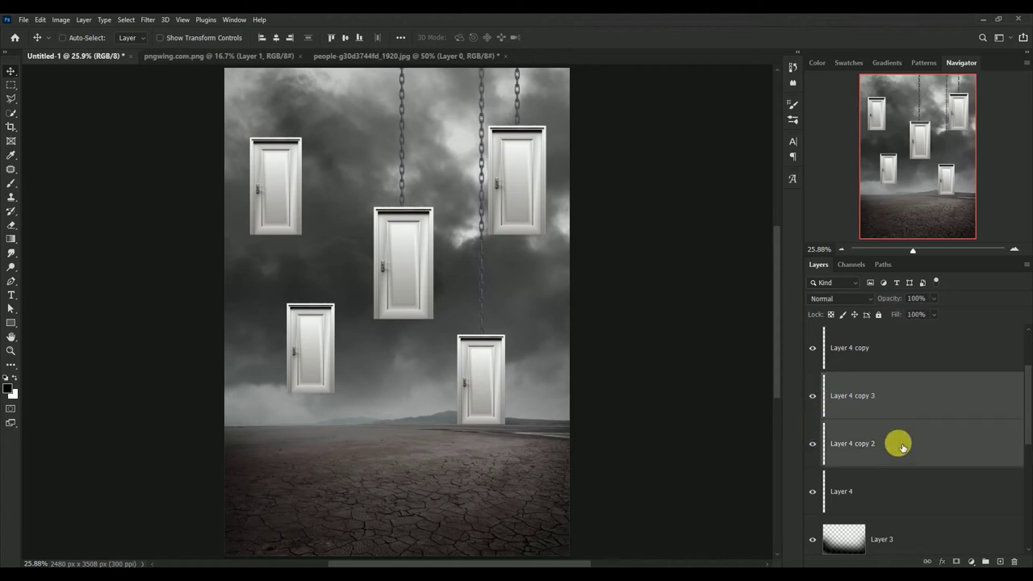
Step: Merge the chain pieces, hang a copy onto the lower-left door, and duplicate the Layer 4 chain
key(ctrl+e)
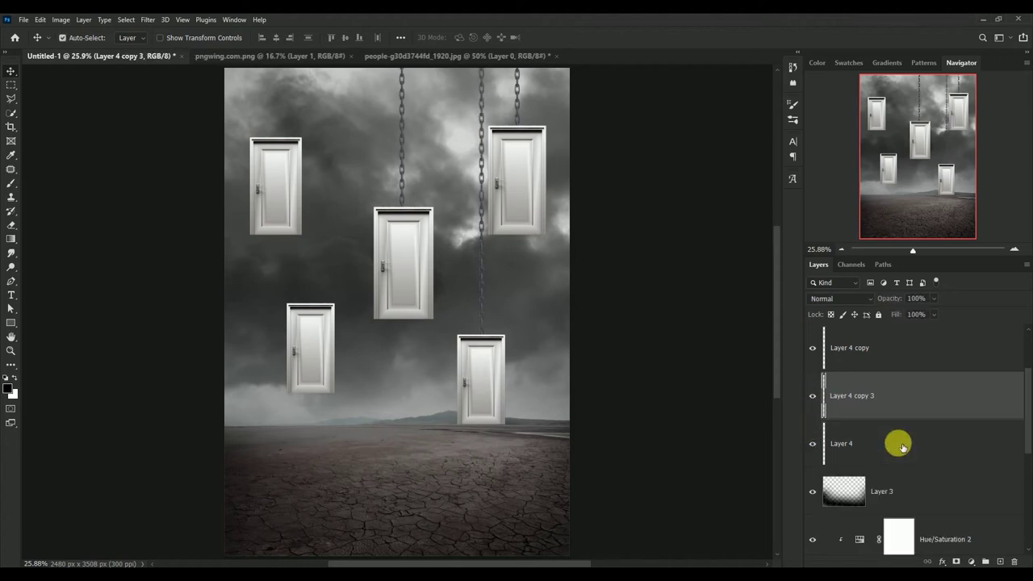
drag(888, 395, 1001, 560)
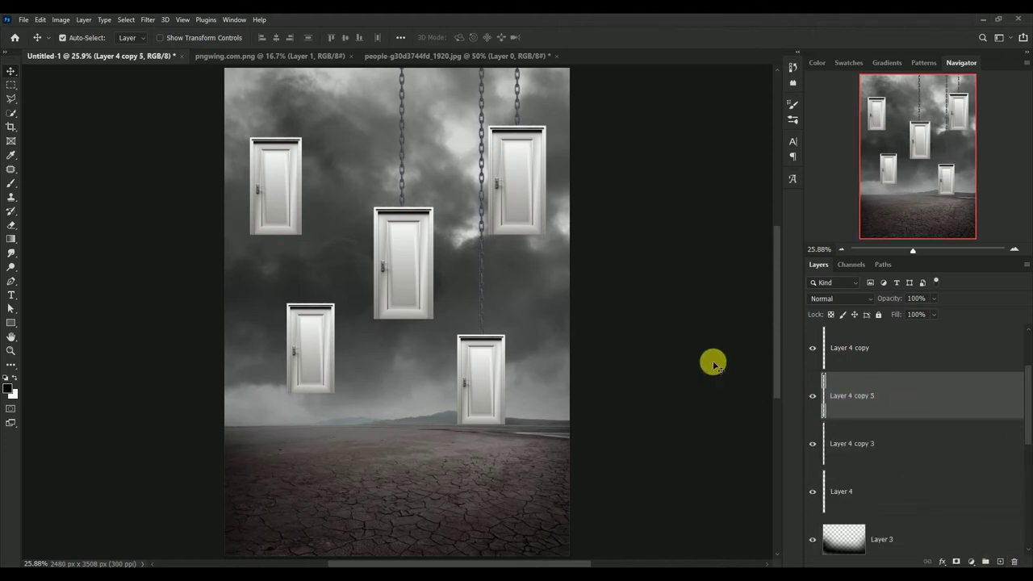
drag(500, 253, 303, 237)
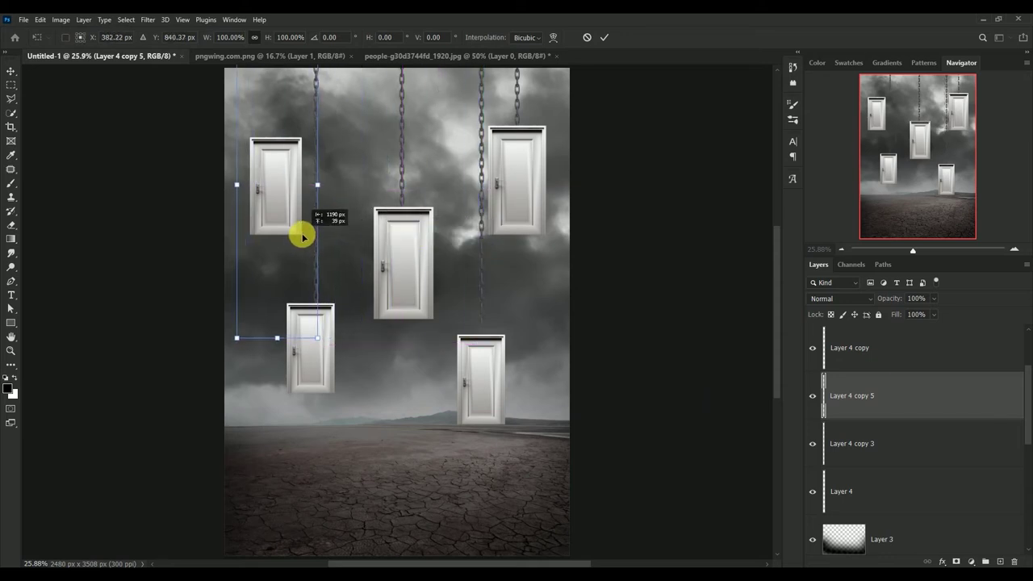
drag(302, 236, 307, 239)
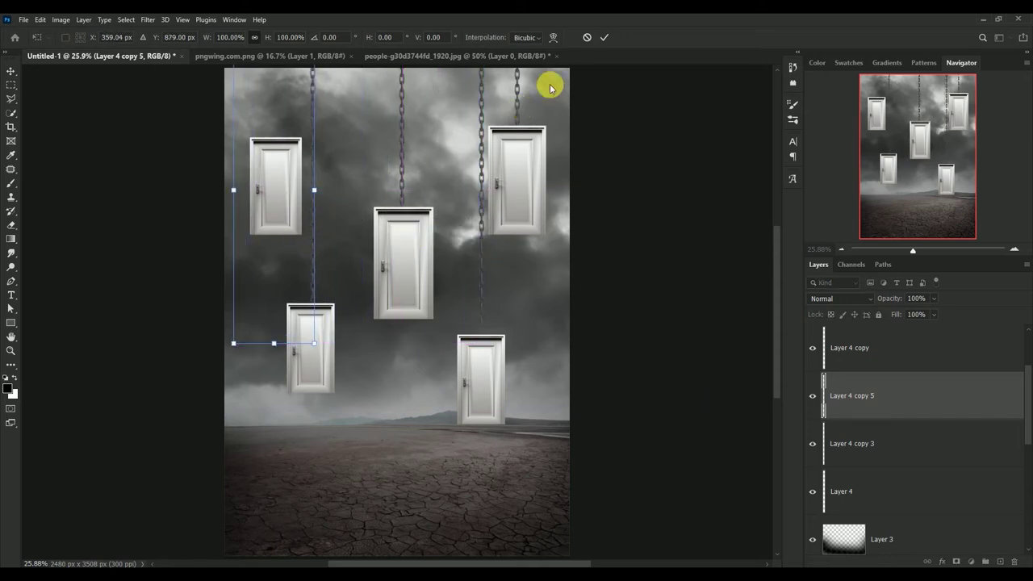
click(605, 38)
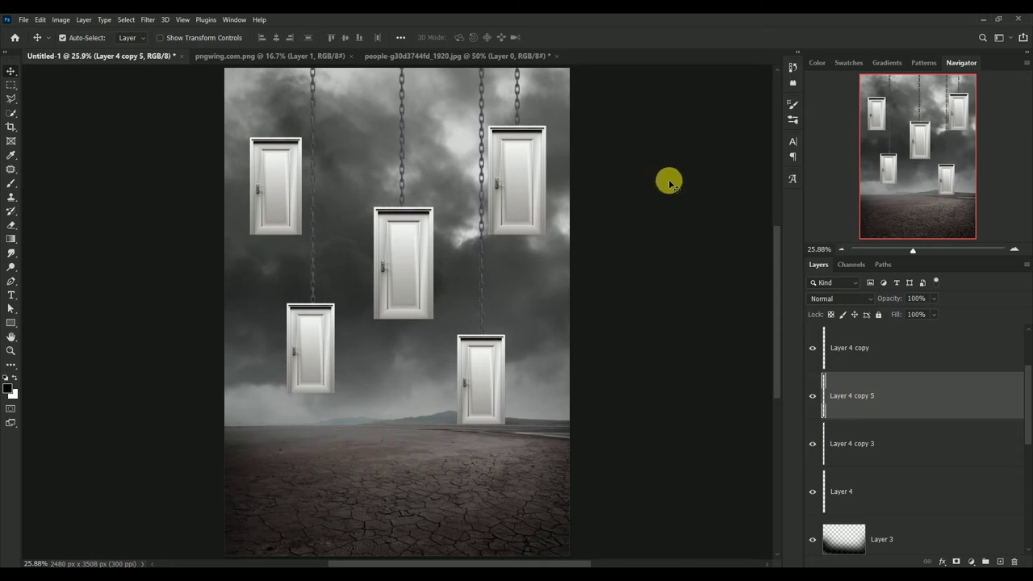
click(401, 167)
drag(899, 473, 999, 563)
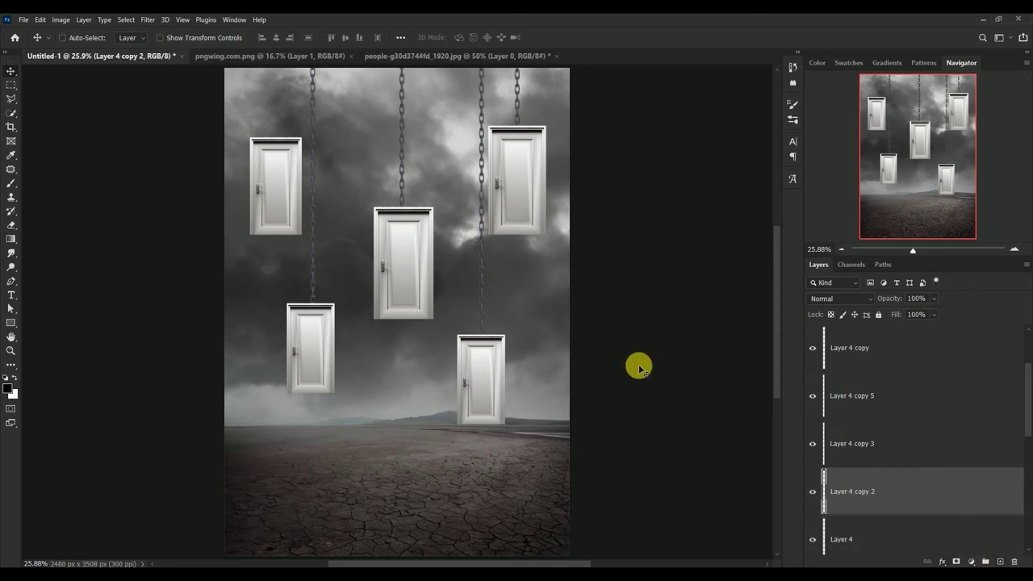
Step: Move the chain copy above the upper-left door and nudge it onto the door's top
key(ctrl+t)
drag(370, 141, 250, 84)
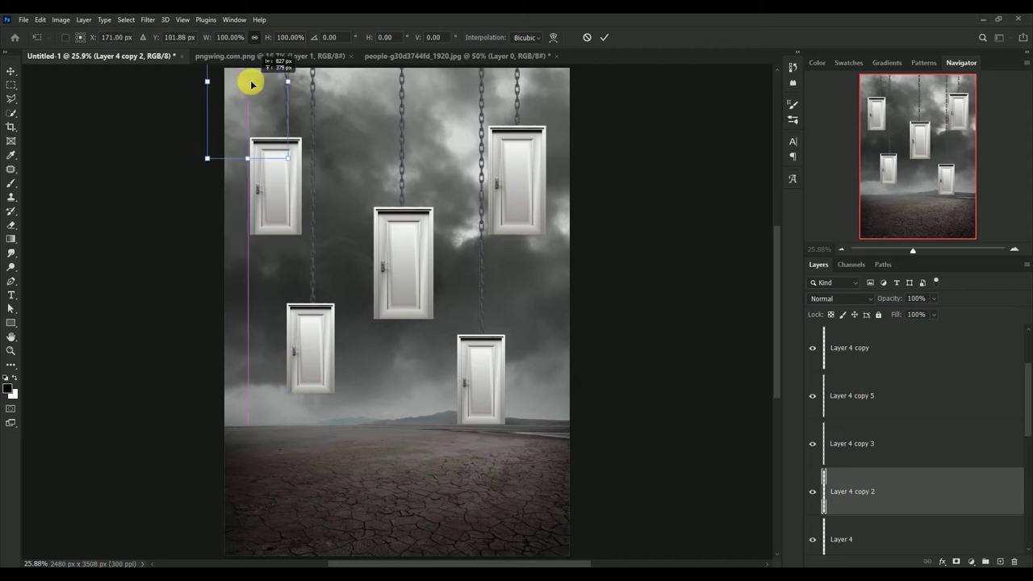
drag(383, 150, 452, 233)
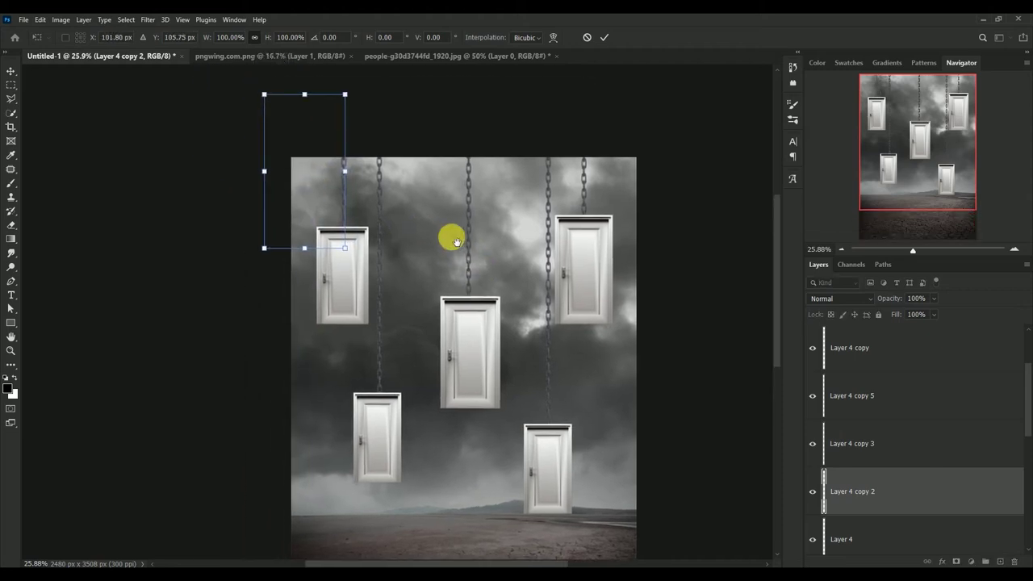
click(605, 38)
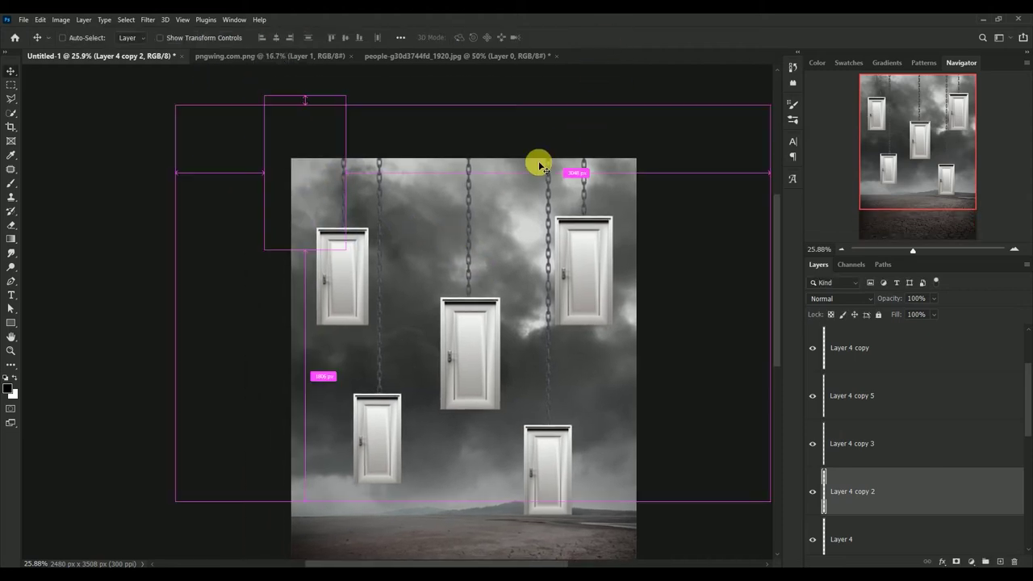
key(ctrl+plus)
key(ctrl+plus)
drag(410, 167, 461, 270)
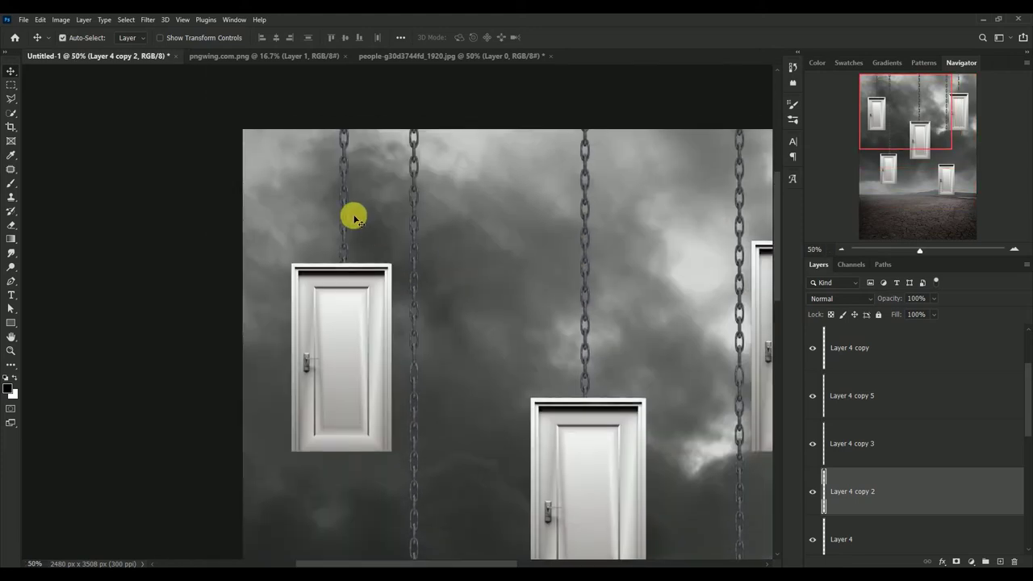
drag(346, 219, 347, 178)
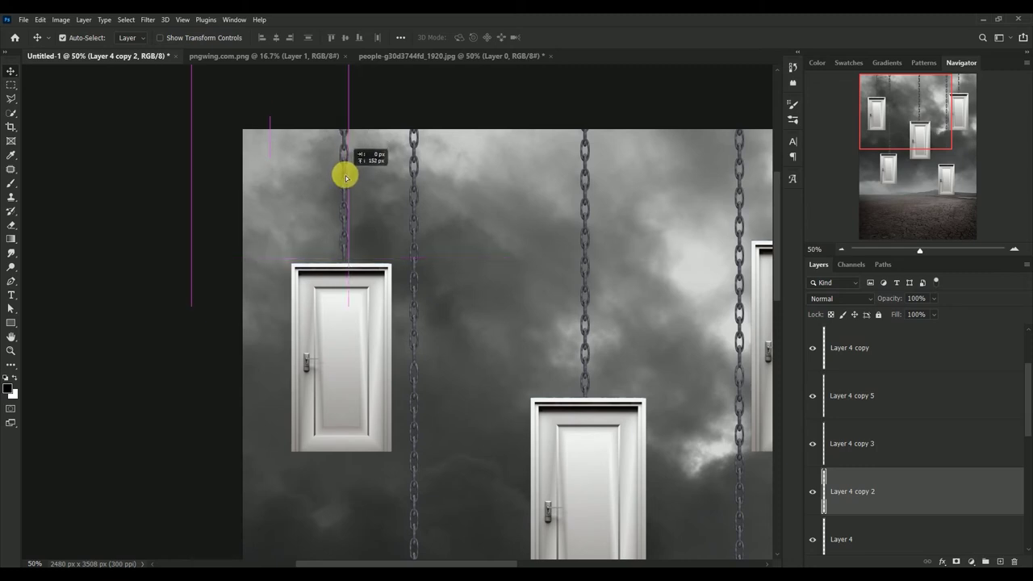
drag(348, 179, 345, 176)
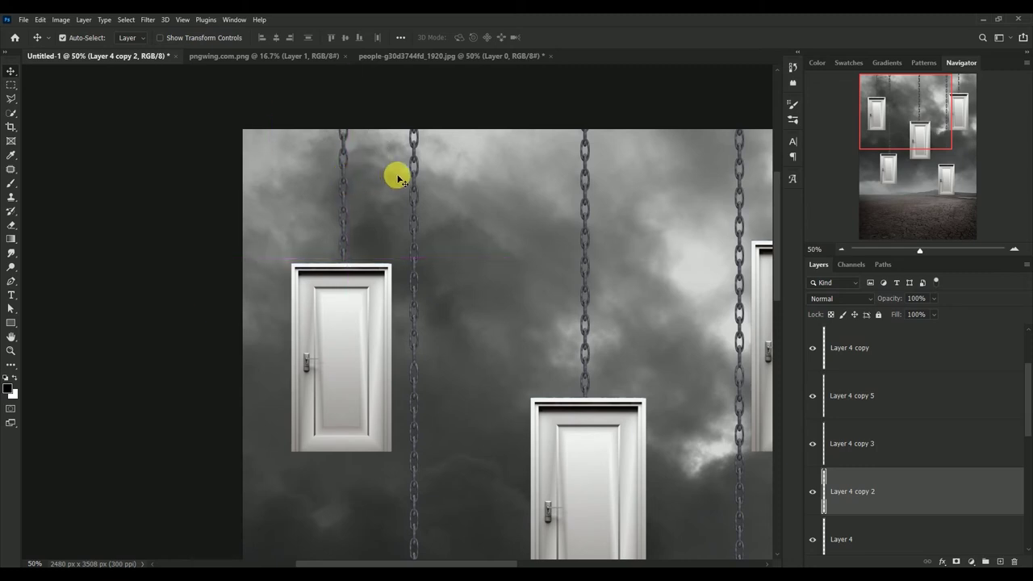
key(Left)
key(Left)
key(Left)
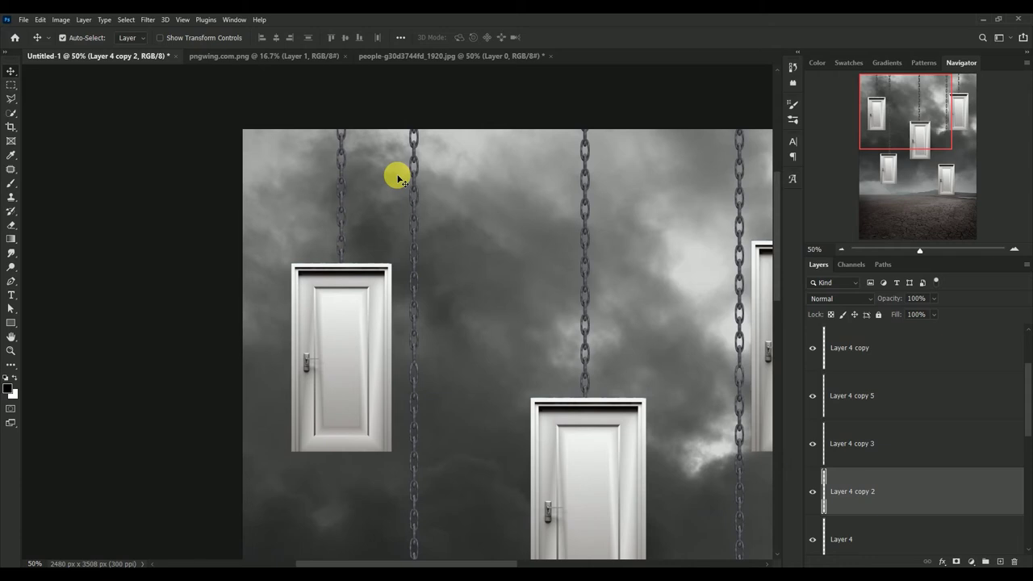
key(Left)
key(Left)
key(ctrl+0)
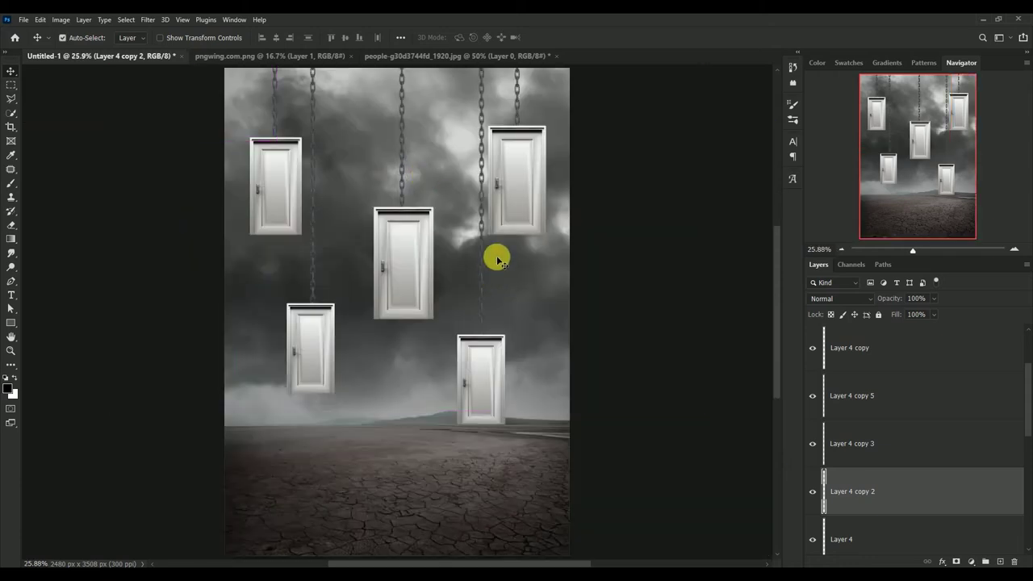
Step: Select all the chain layers and merge them into one layer
drag(1024, 388, 1027, 373)
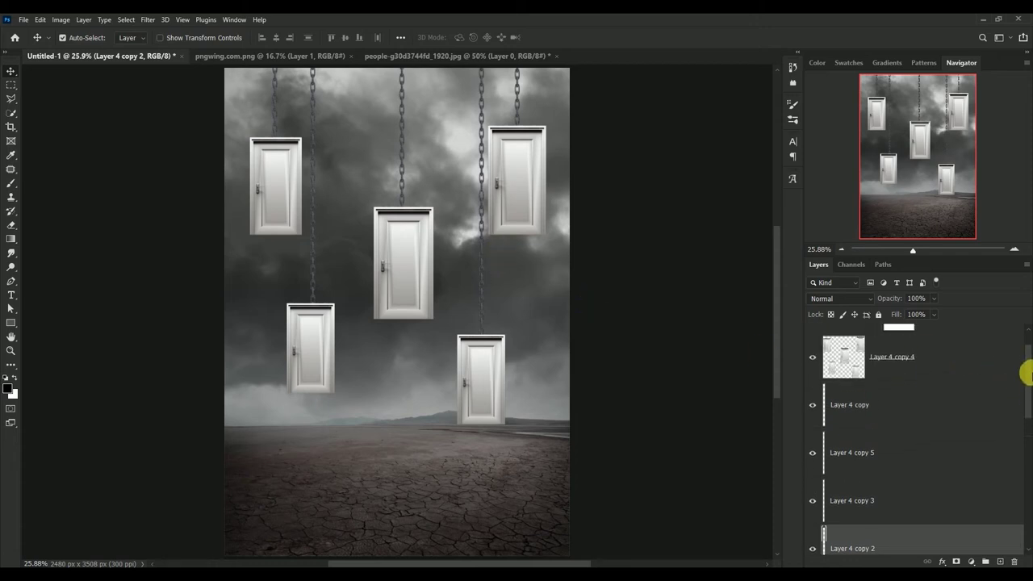
scroll(1001, 378, down, 1)
click(961, 386)
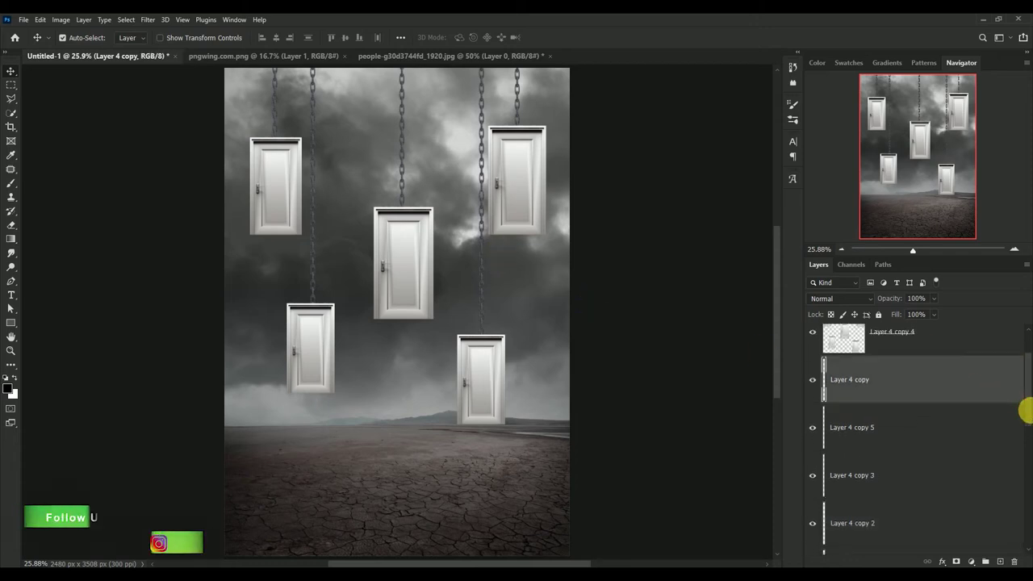
drag(1025, 410, 1023, 427)
shift+click(968, 457)
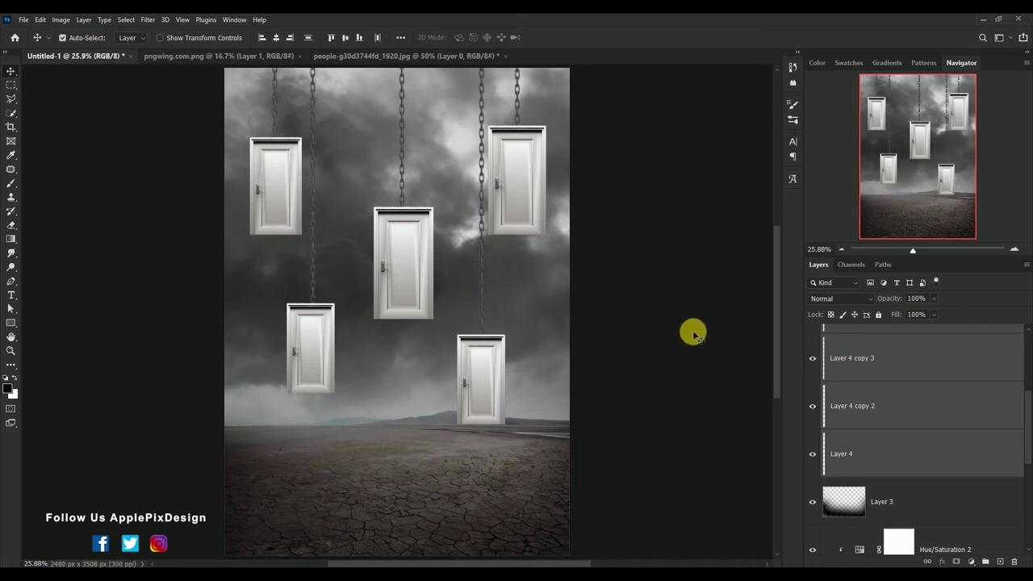
key(ctrl)
key(ctrl+e)
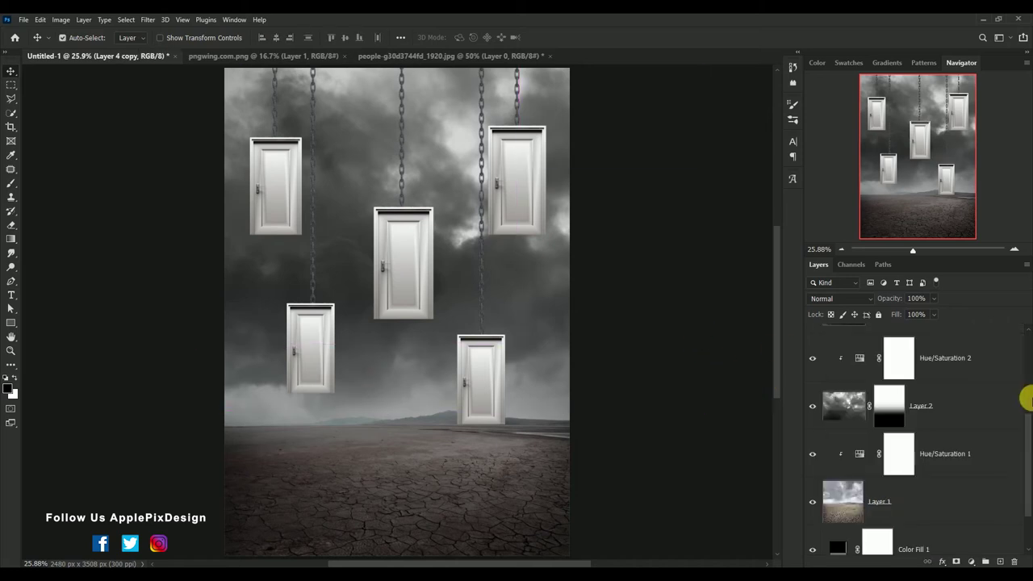
Step: Clip the Levels 1 adjustment to the doors layer, Layer 4 copy 4
drag(1024, 429, 1024, 341)
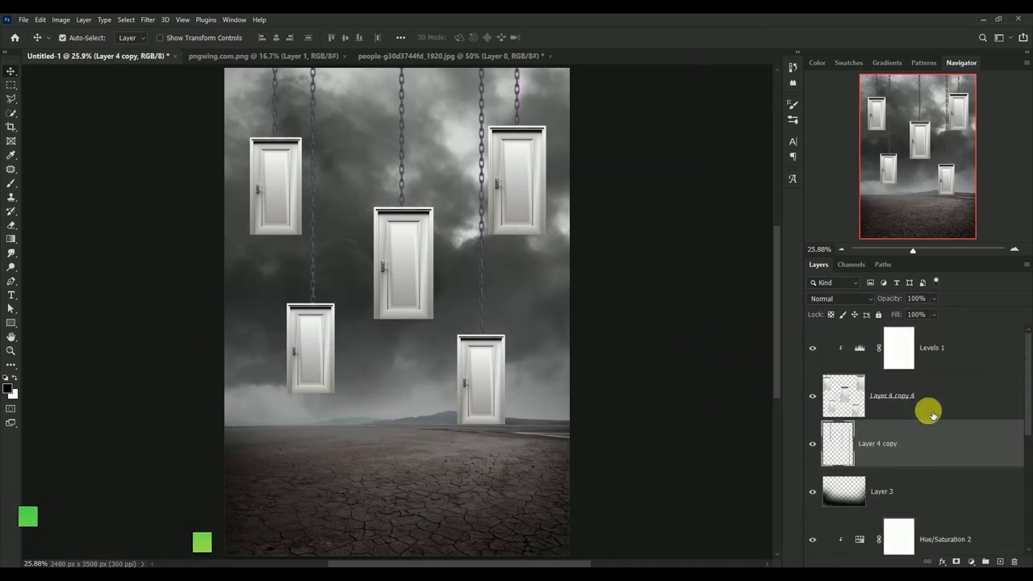
click(814, 446)
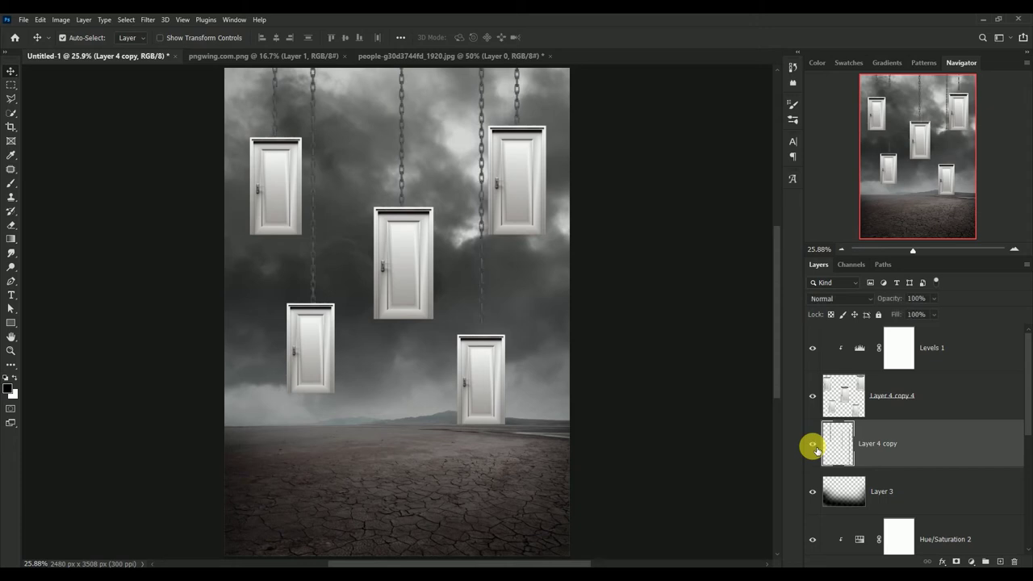
click(903, 345)
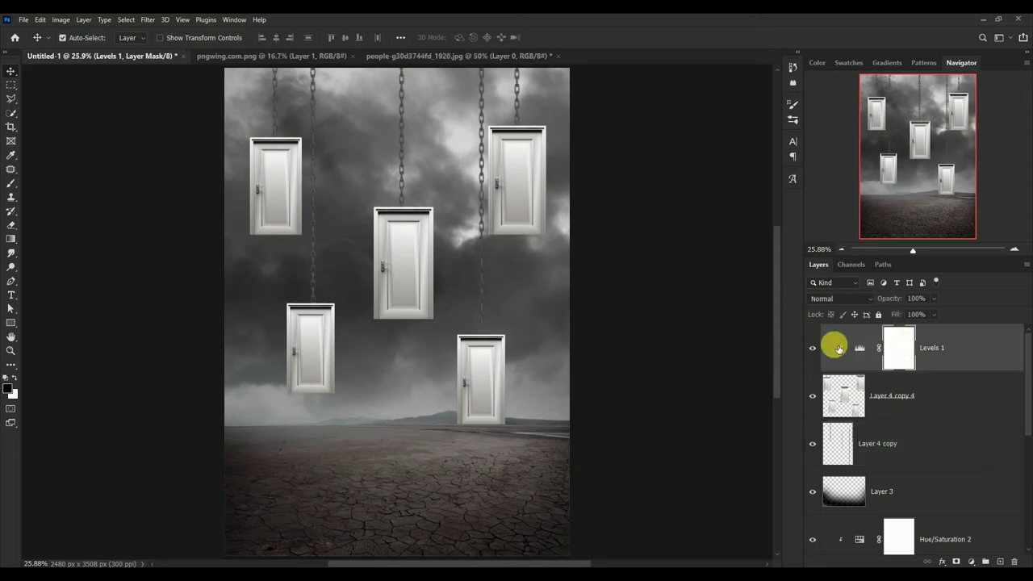
key(ctrl+alt+g)
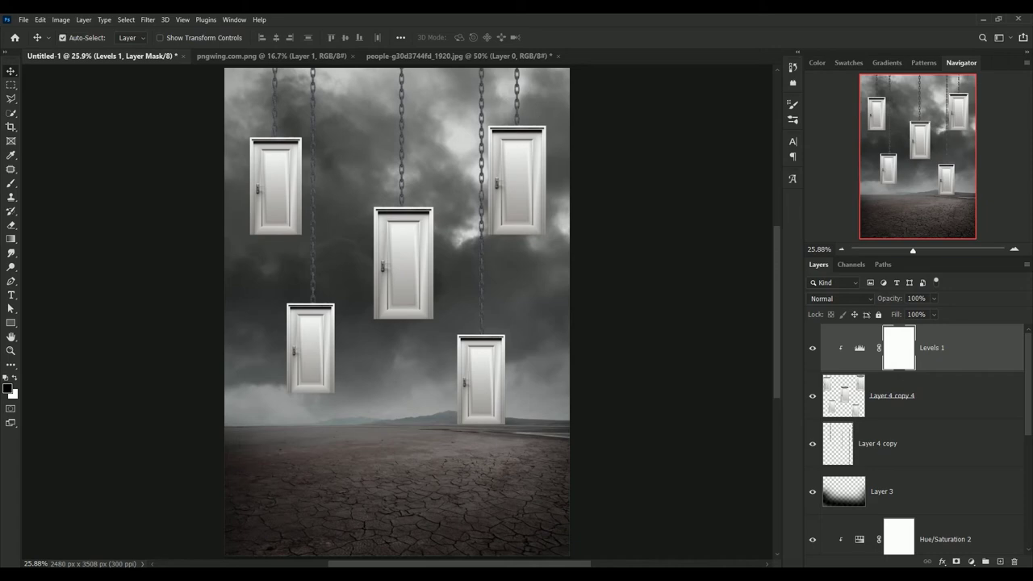
click(268, 58)
Step: Close the chain image and drag the couple from their photo into the composite
click(353, 56)
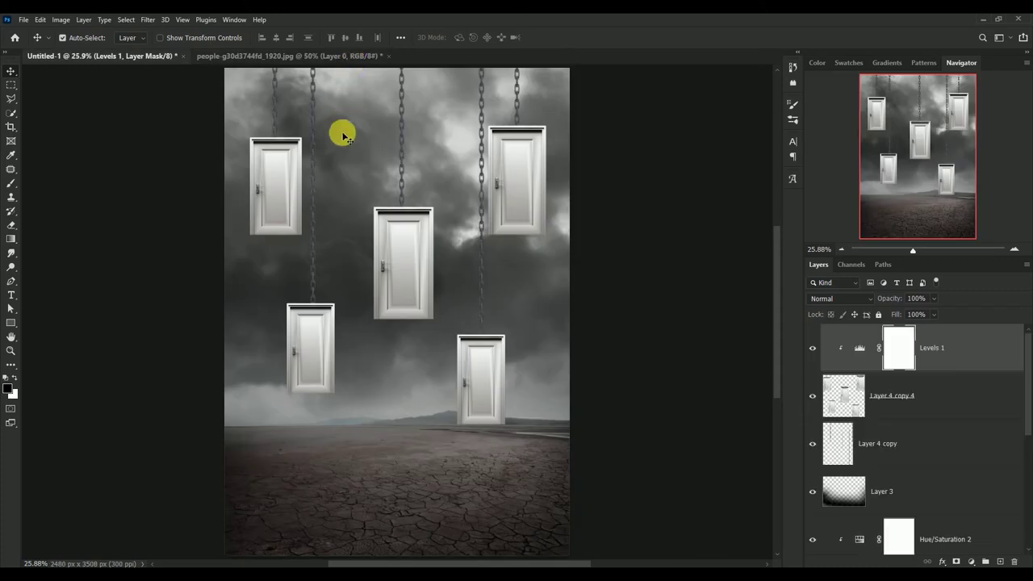
click(273, 55)
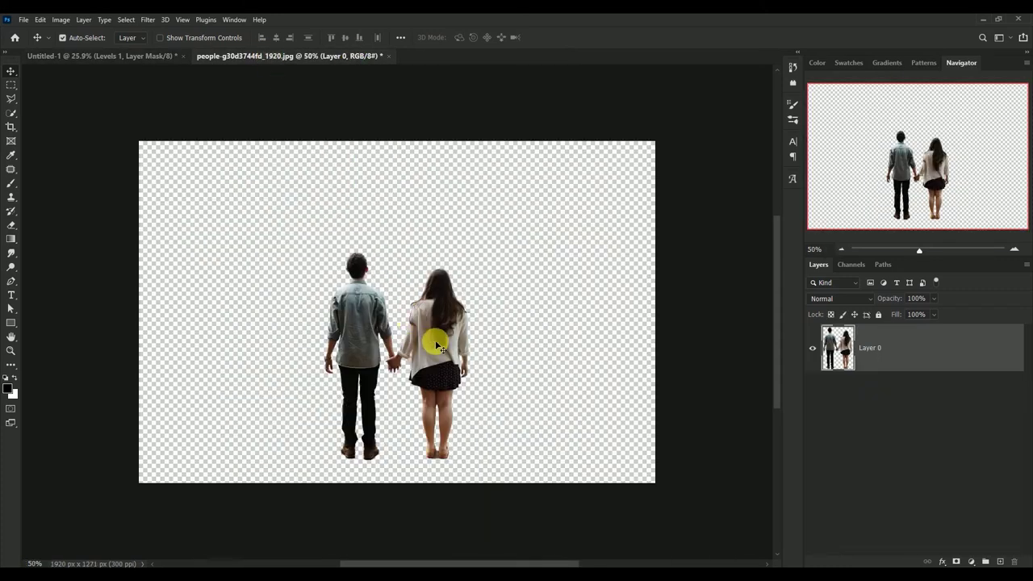
mouse_move(433, 341)
mouse_down()
mouse_move(141, 60)
mouse_move(417, 469)
mouse_up()
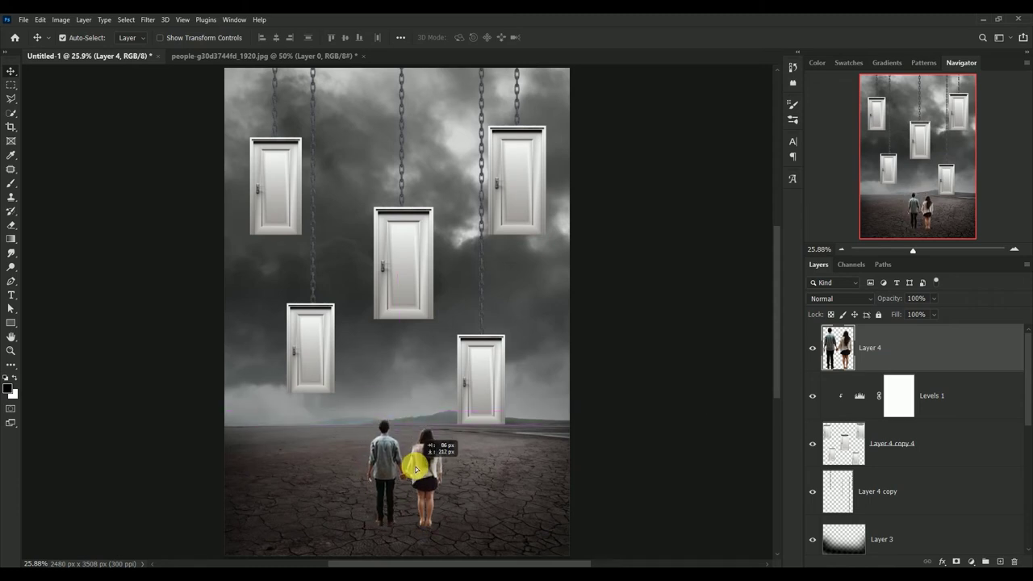
Step: Duplicate the couple layer, place the copy beneath the original, and open its layer styles
drag(839, 345, 1001, 560)
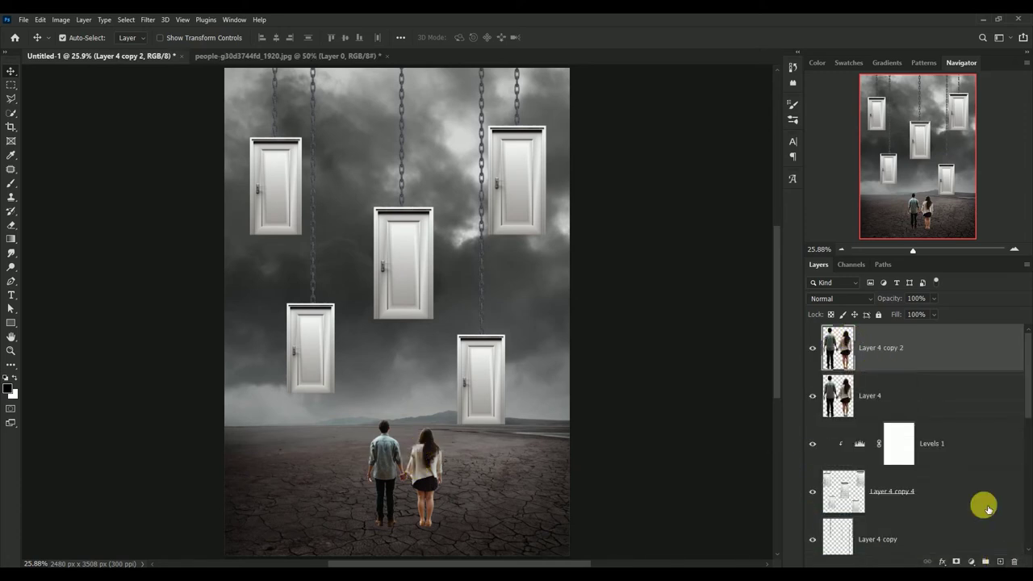
drag(928, 357, 944, 426)
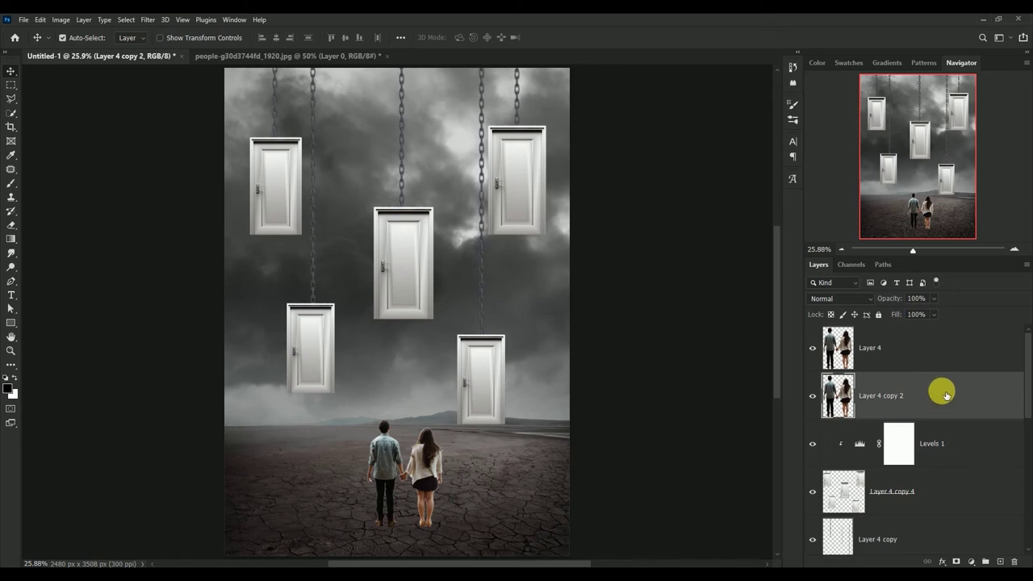
double_click(963, 393)
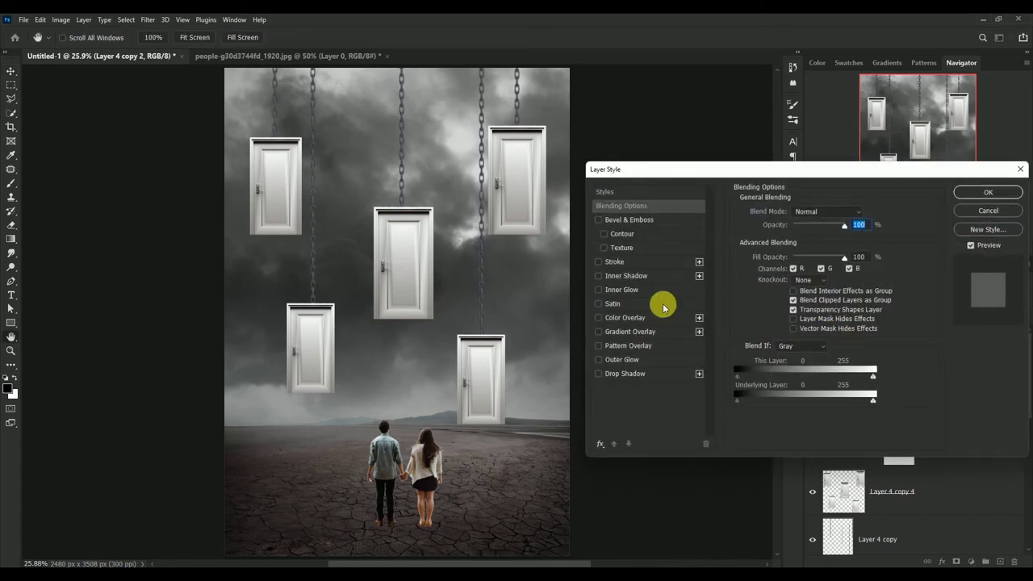
Step: Apply a black Color Overlay effect to the couple copy, Layer 4 copy 2
click(626, 319)
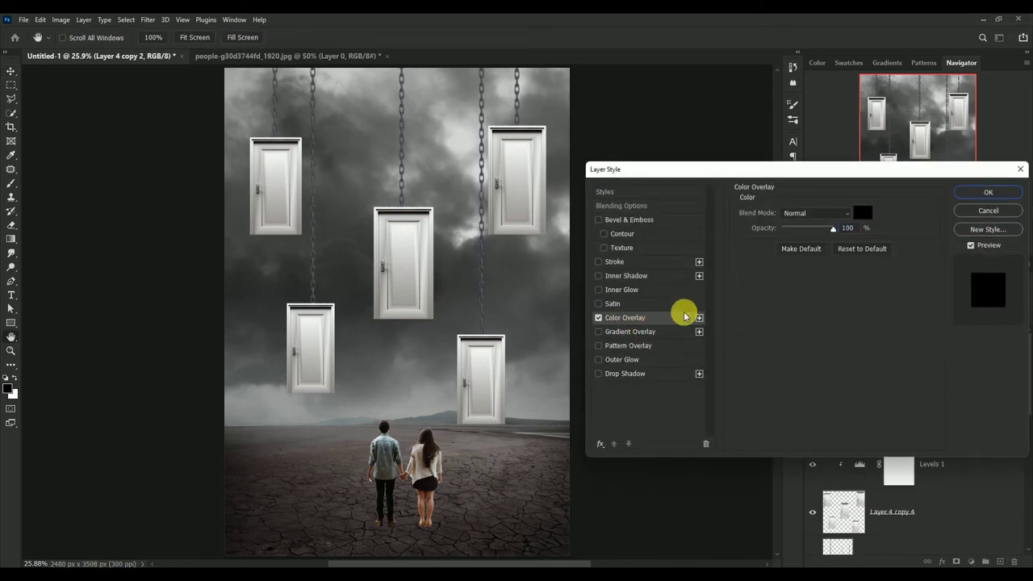
click(862, 212)
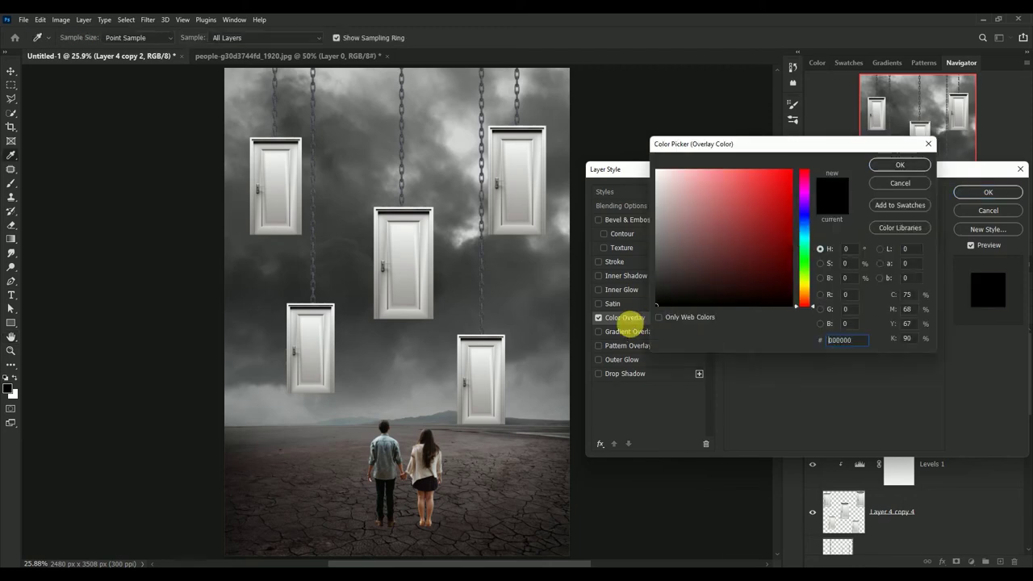
click(908, 165)
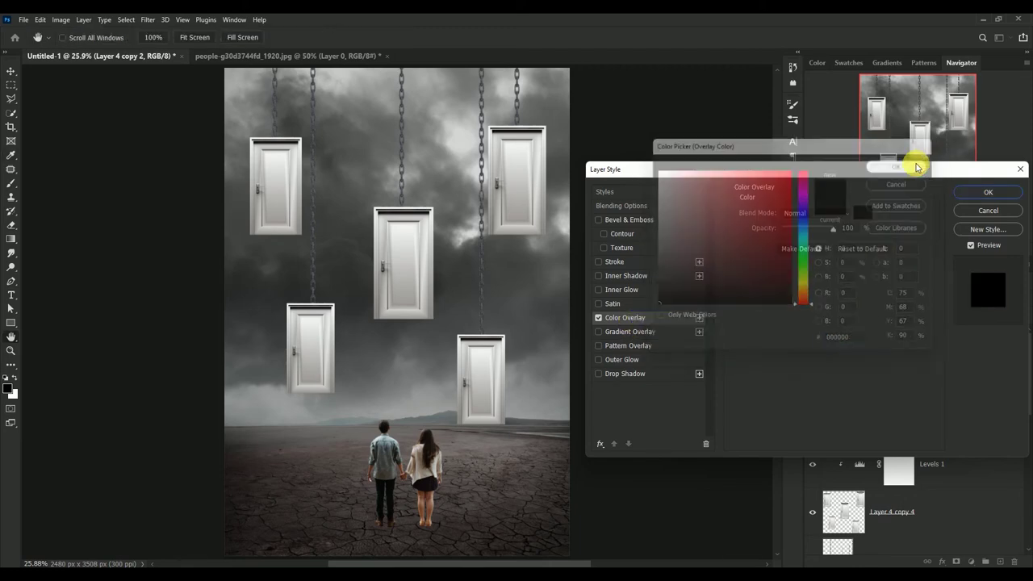
click(986, 191)
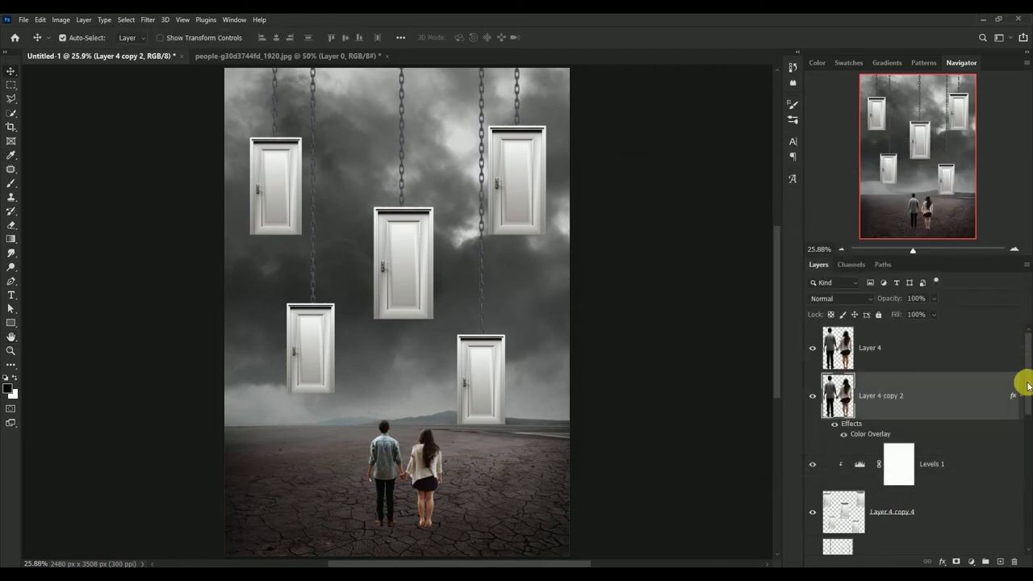
Step: Rotate the black couple copy 180°, flip it horizontally, and move it under the couple's feet
click(1021, 395)
key(ctrl)
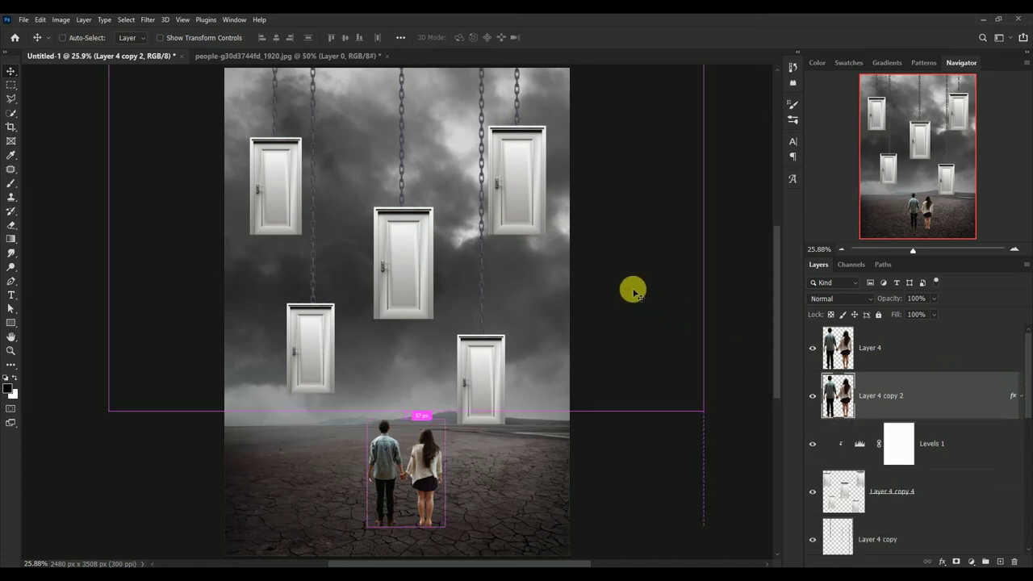
key(ctrl+t)
right_click(422, 442)
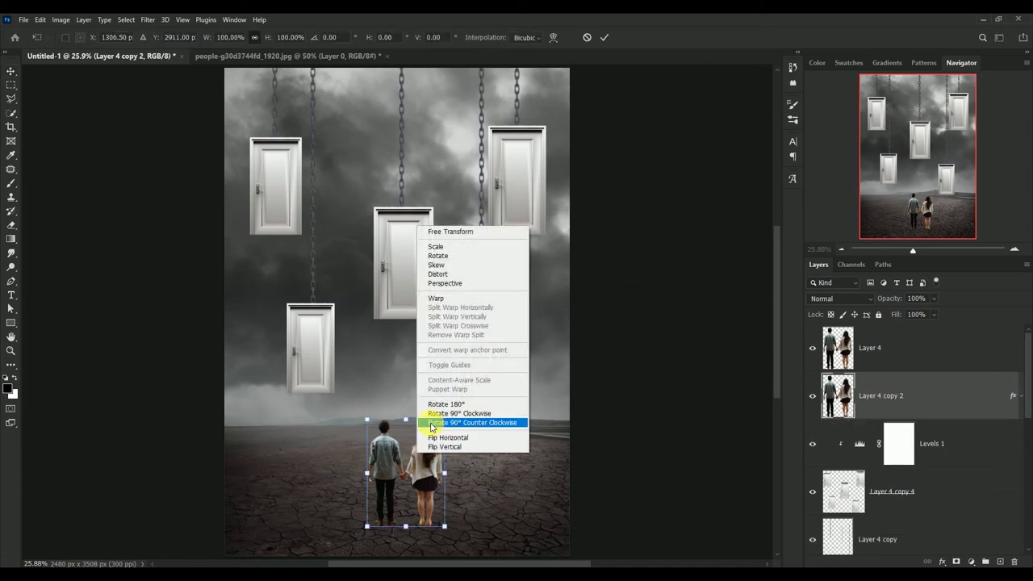
click(443, 405)
right_click(428, 452)
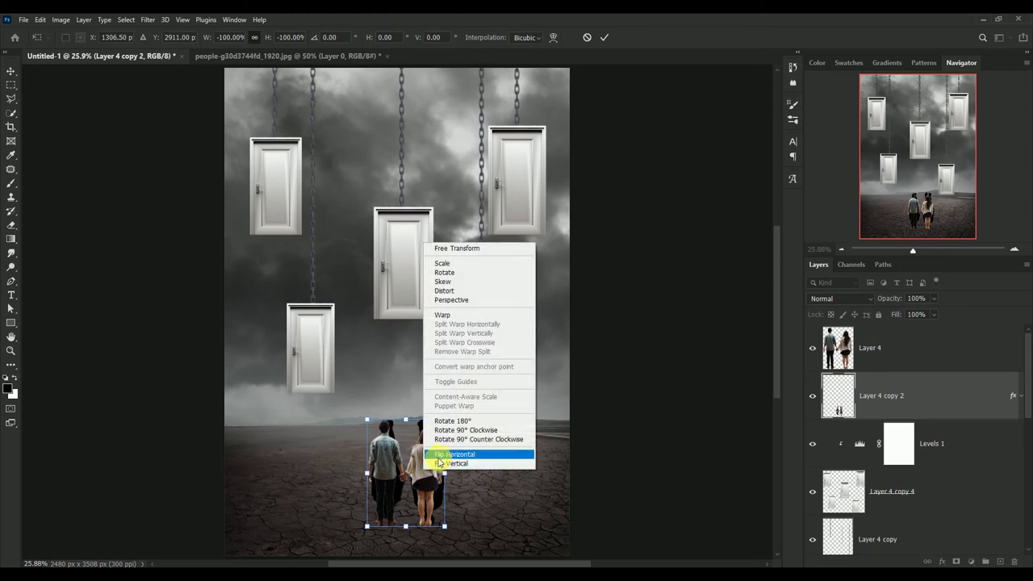
click(440, 456)
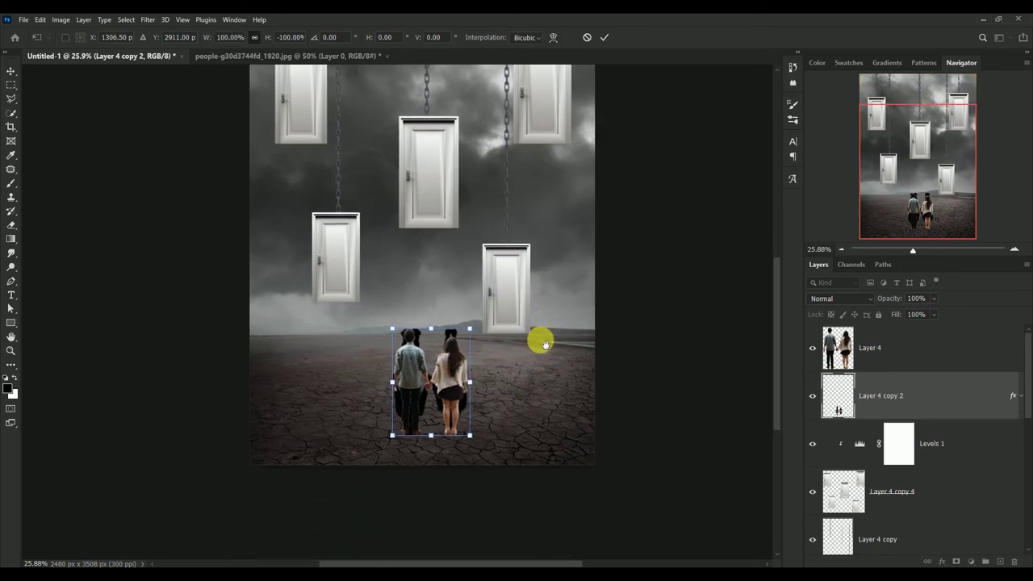
drag(507, 432, 538, 341)
drag(450, 371, 445, 481)
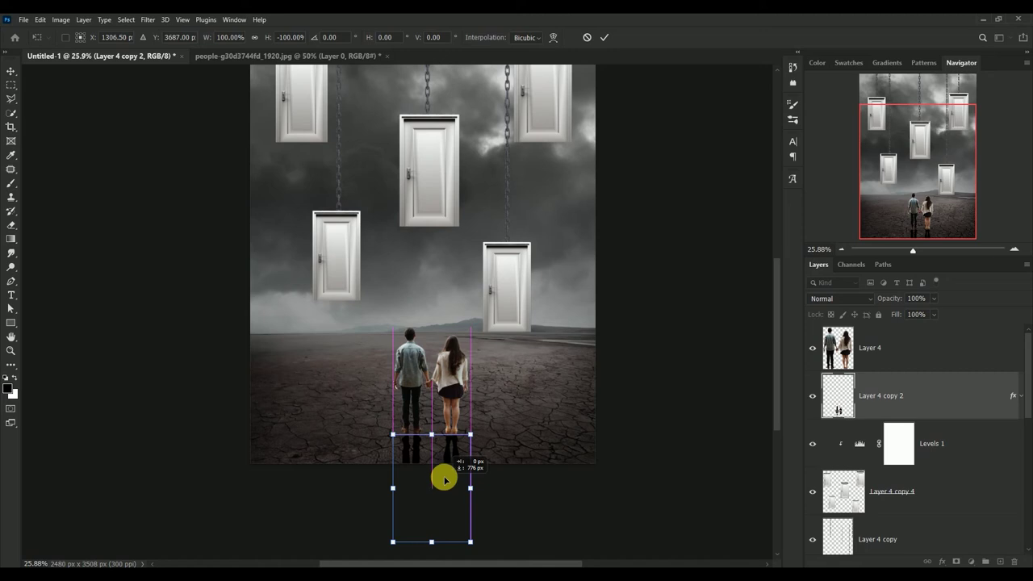
click(604, 38)
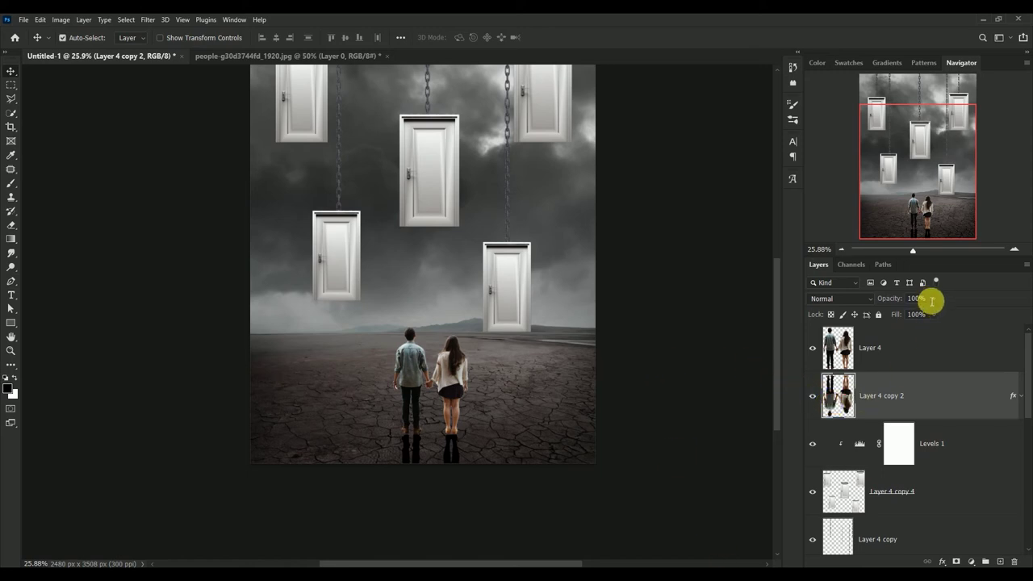
Step: Set the reflection layer's opacity to 50%
click(916, 299)
text(5)
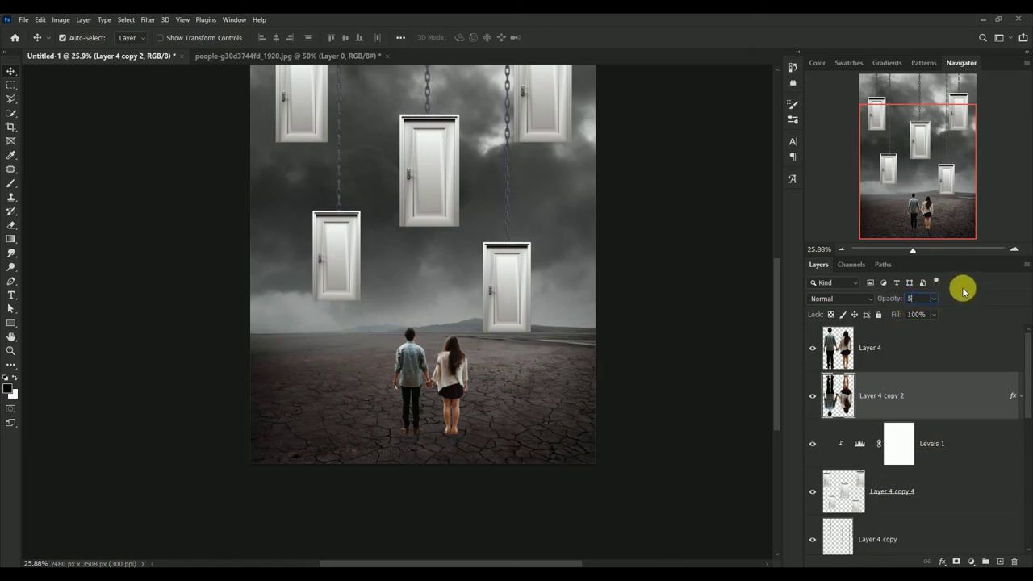
text(0)
key(Return)
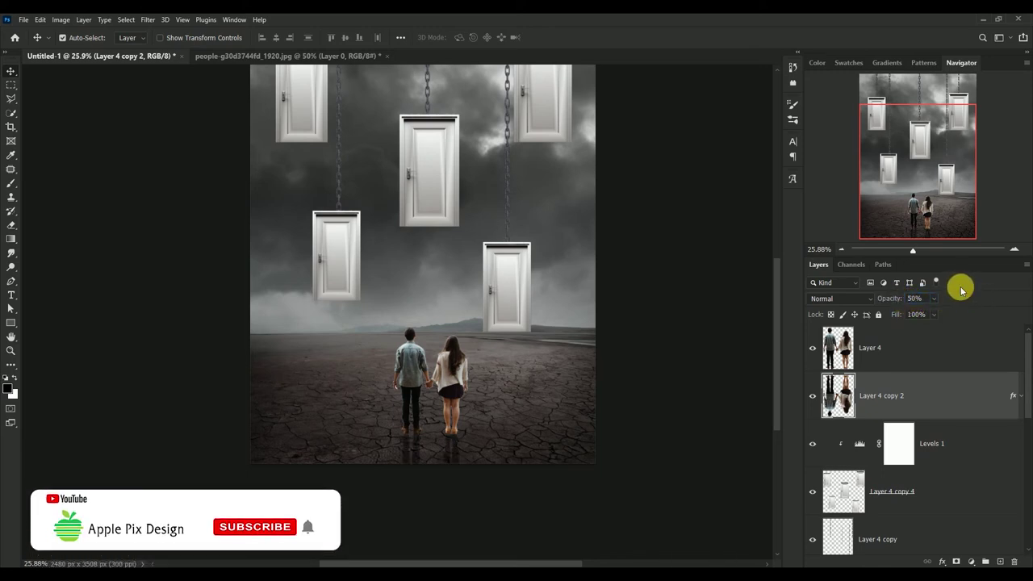
mouse_move(452, 208)
mouse_down()
mouse_move(445, 283)
mouse_move(456, 311)
mouse_move(449, 297)
mouse_up()
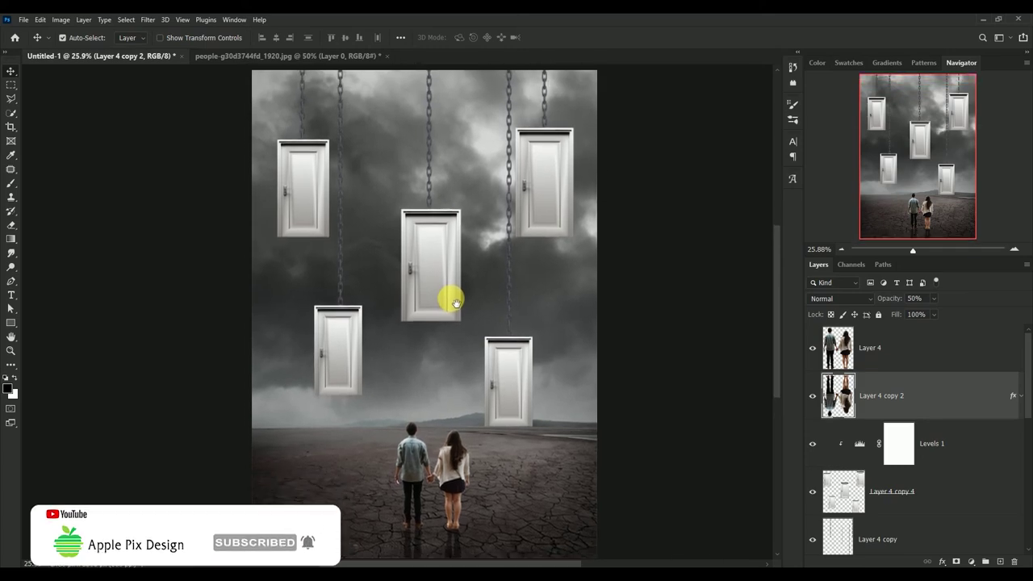
Step: Close the couple photo document without saving changes
click(300, 56)
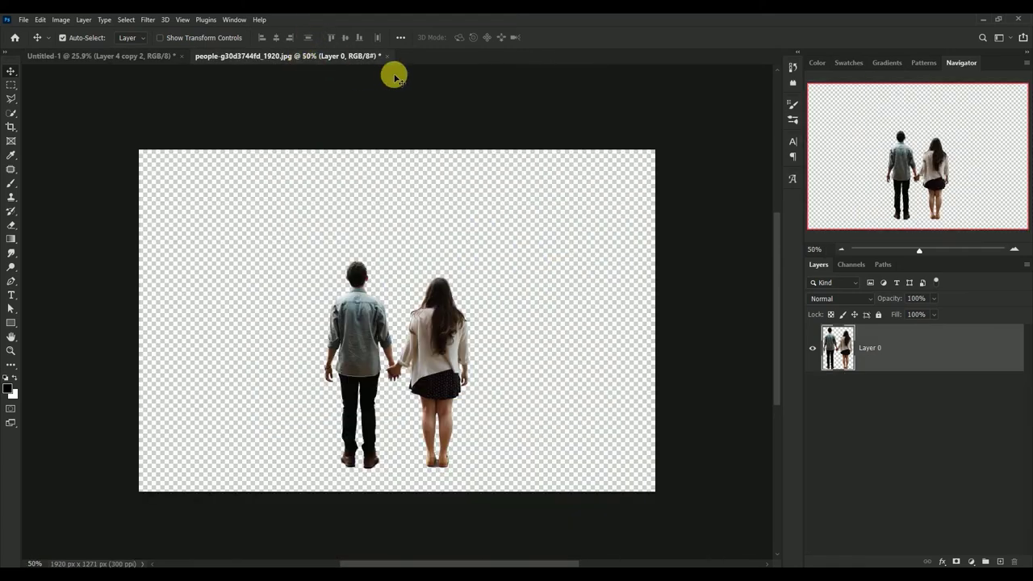
click(388, 57)
click(511, 224)
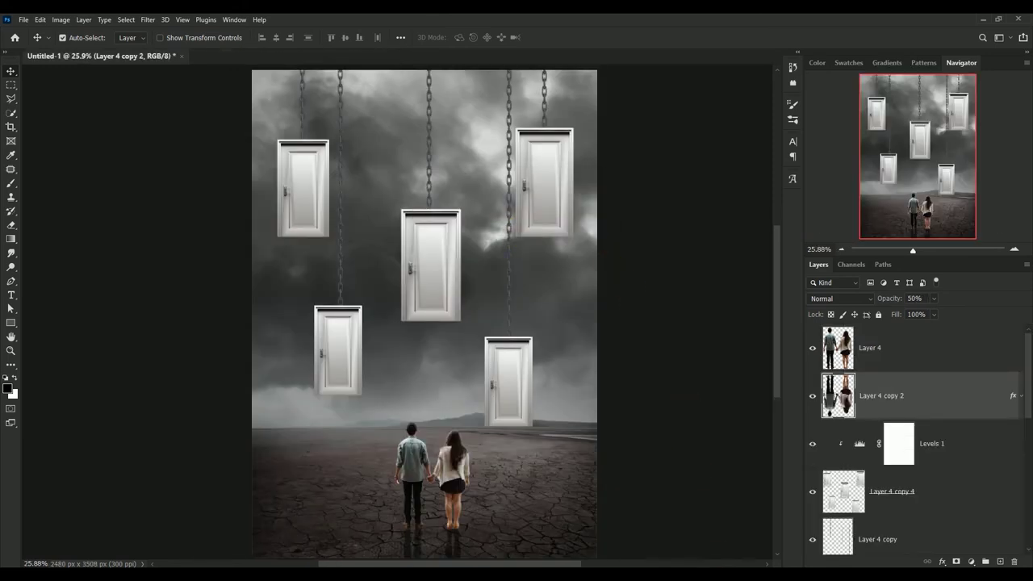
Step: Open the Camera Raw Filter on the couple layer, Layer 4
click(832, 345)
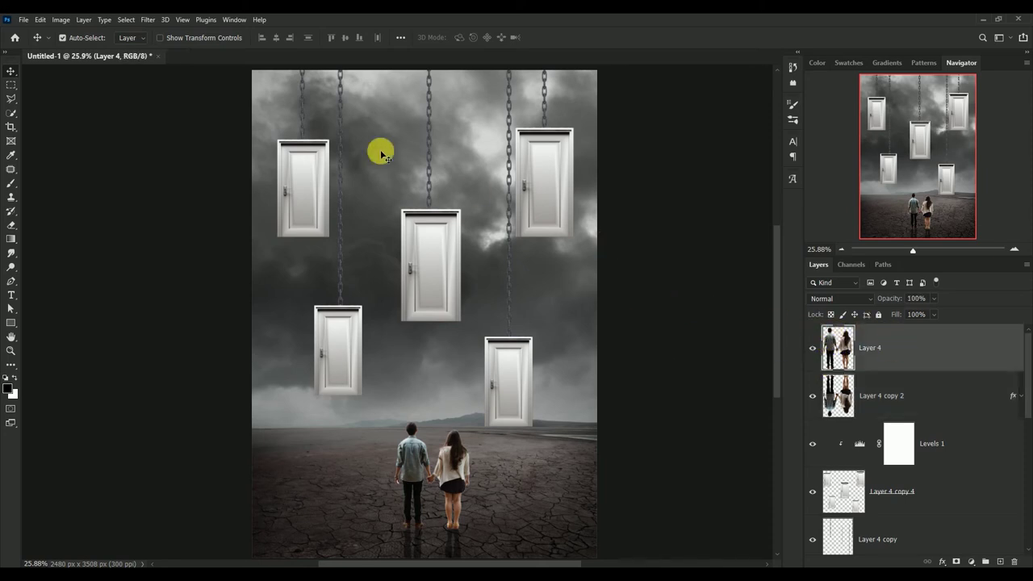
click(148, 20)
click(156, 101)
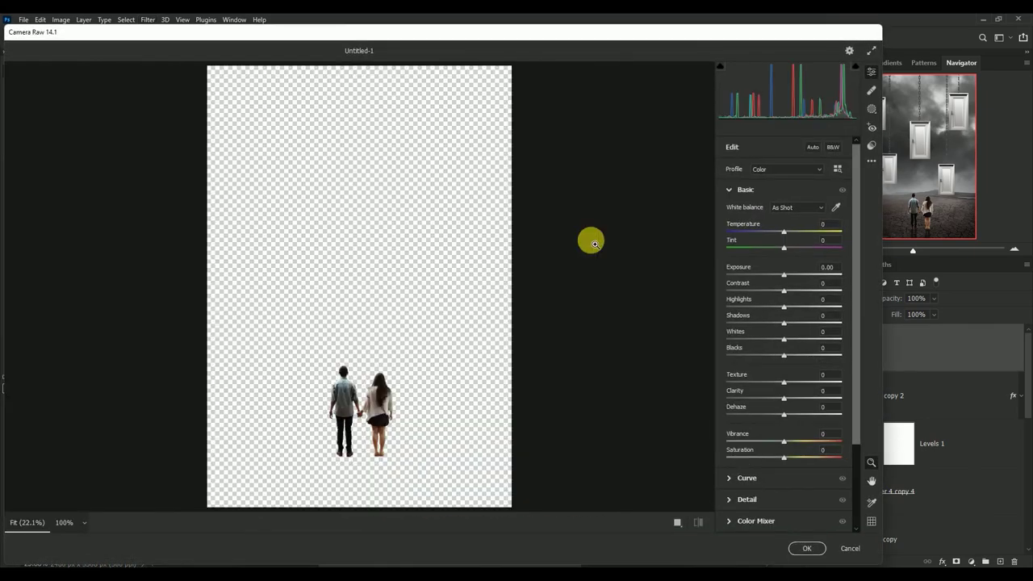
Step: In Camera Raw set Temperature -20, Highlights -35, Shadows +20, Texture +30, Clarity +10, Vibrance/Saturation +20
click(831, 225)
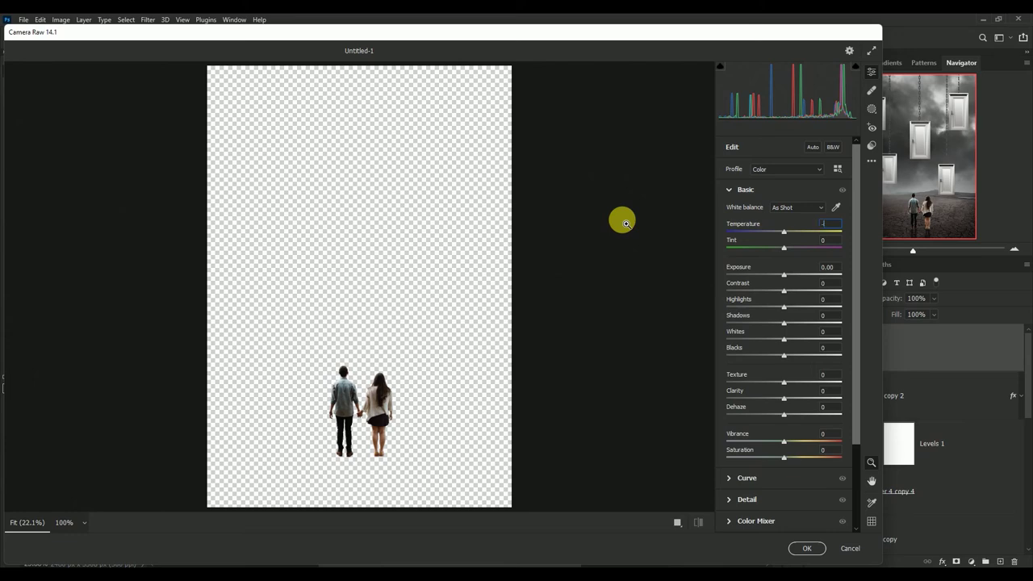
text(20)
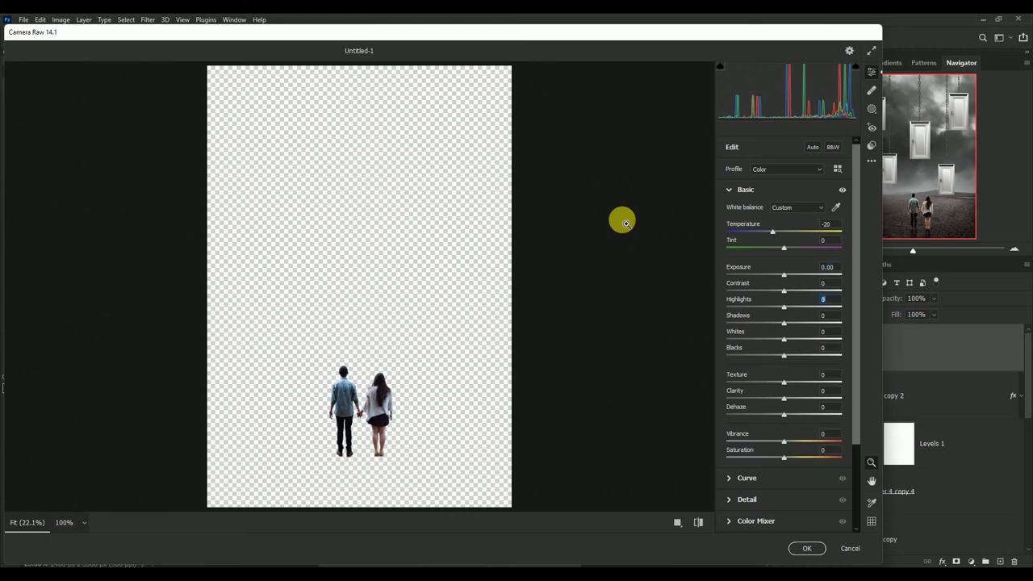
text(3)
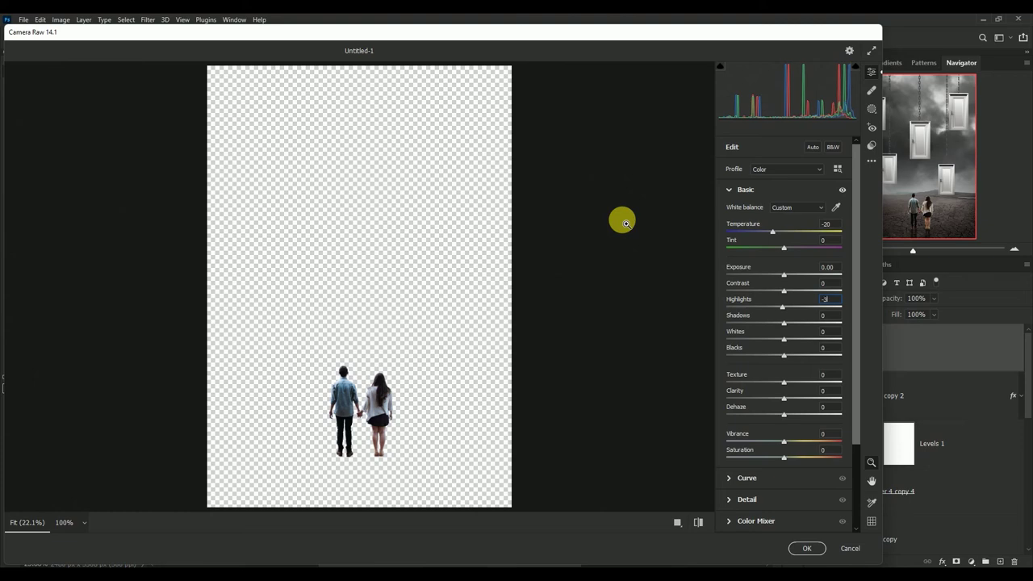
text(5)
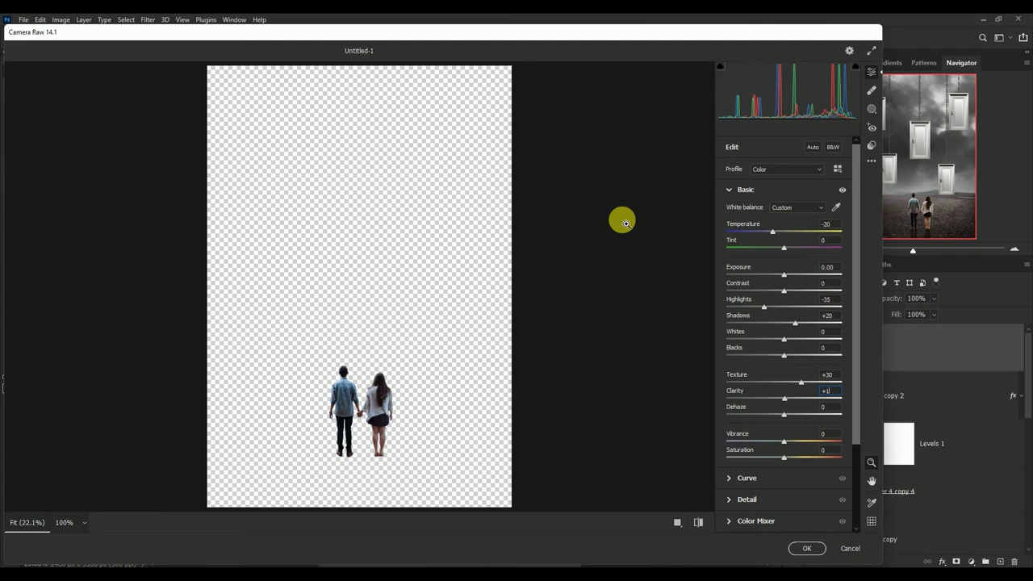
text(0)
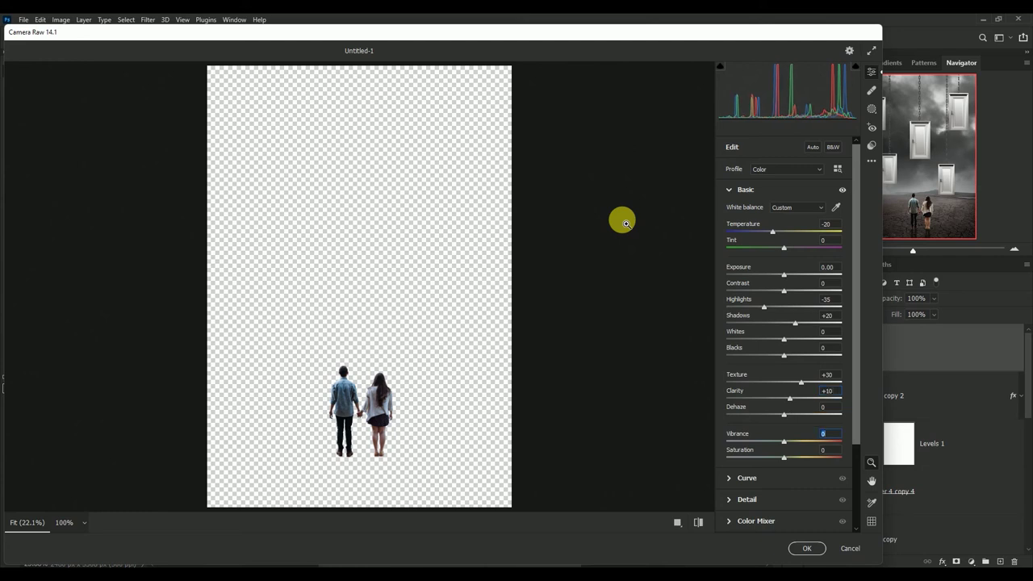
text(0)
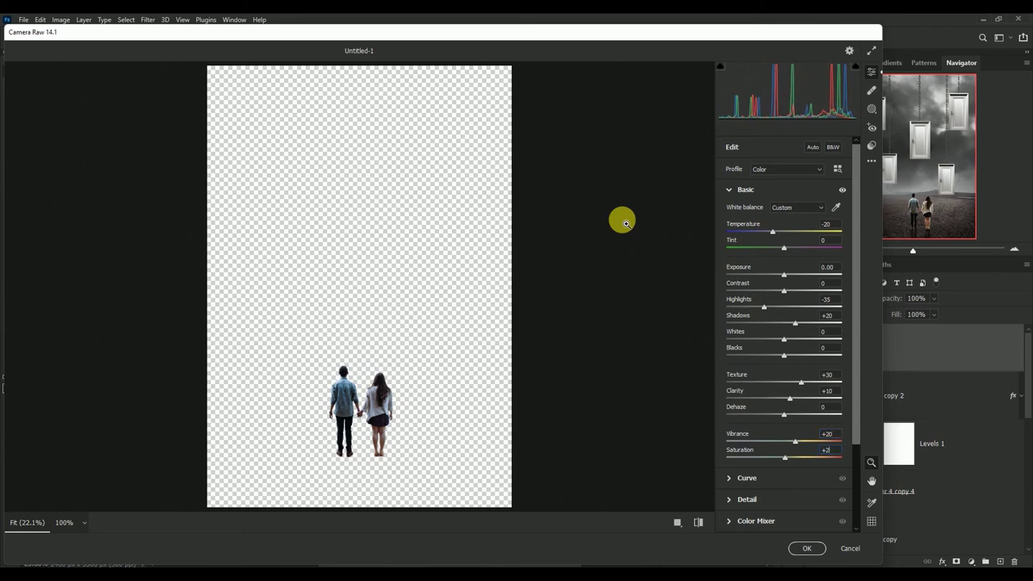
text(0)
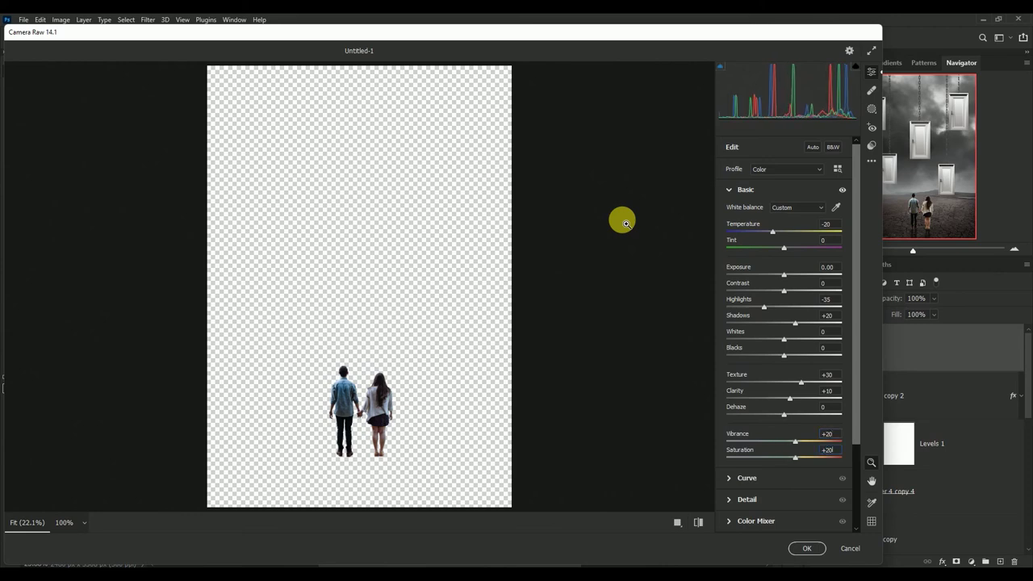
click(799, 548)
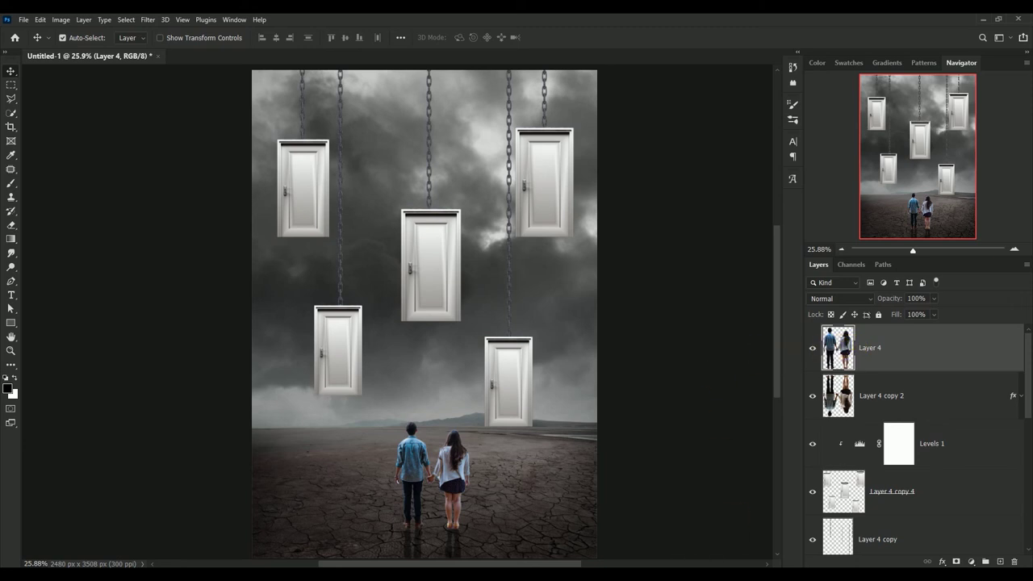
Step: Nudge the couple left, stamp all visible layers into Layer 5, and convert it to a smart object
key(shift+Left)
key(shift+Left)
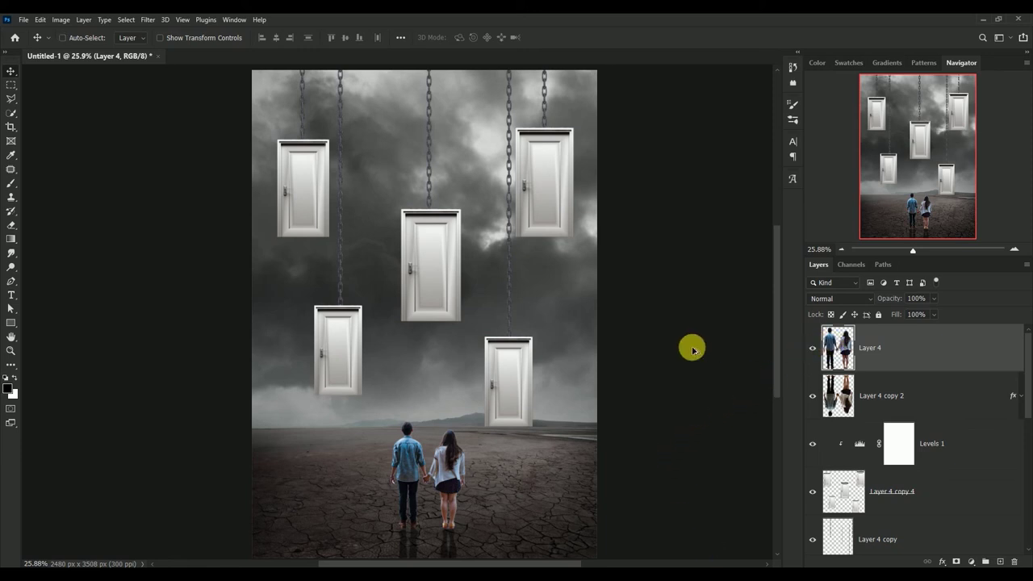
key(ctrl+shift+alt+e)
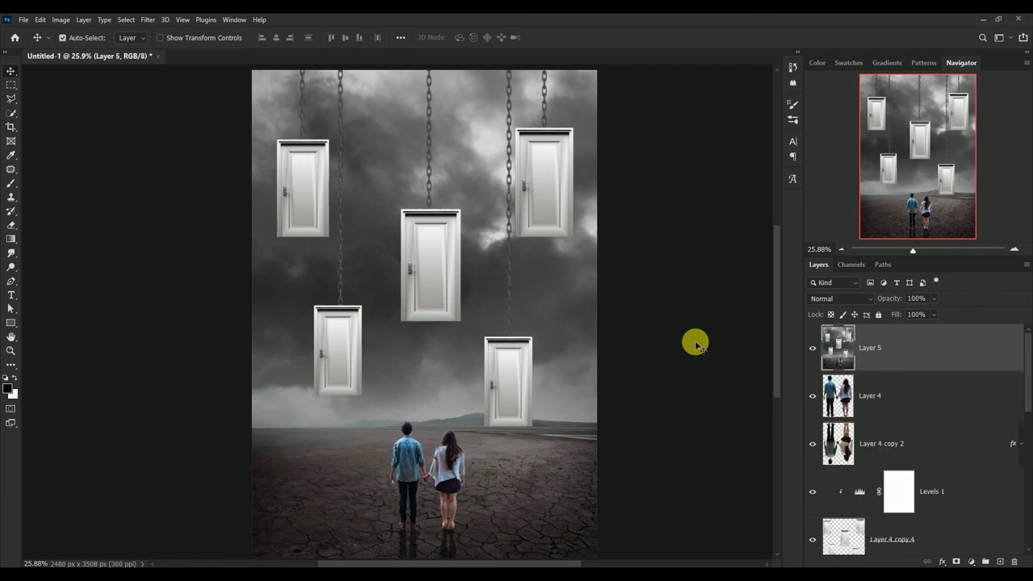
right_click(908, 347)
click(862, 263)
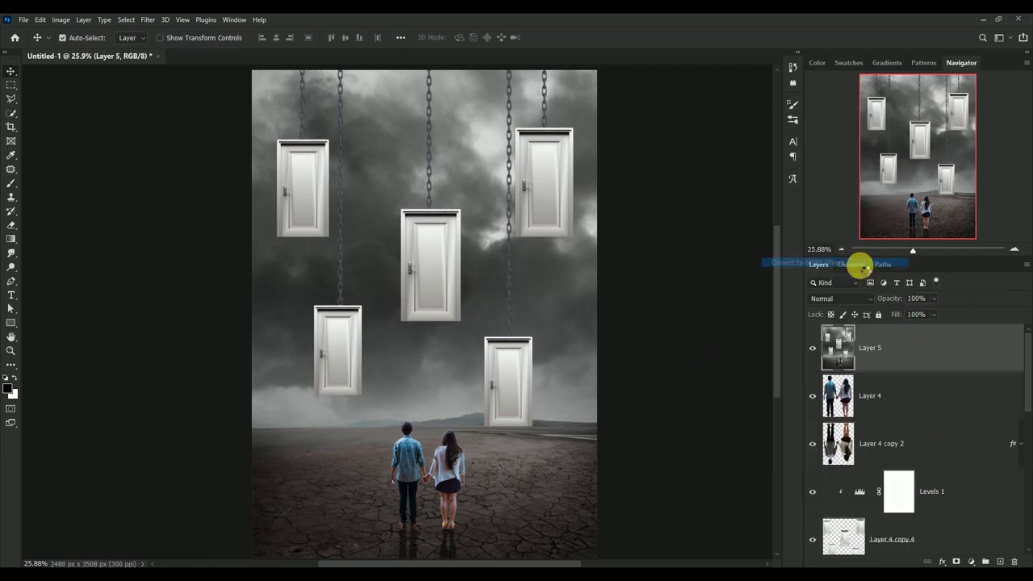
click(147, 20)
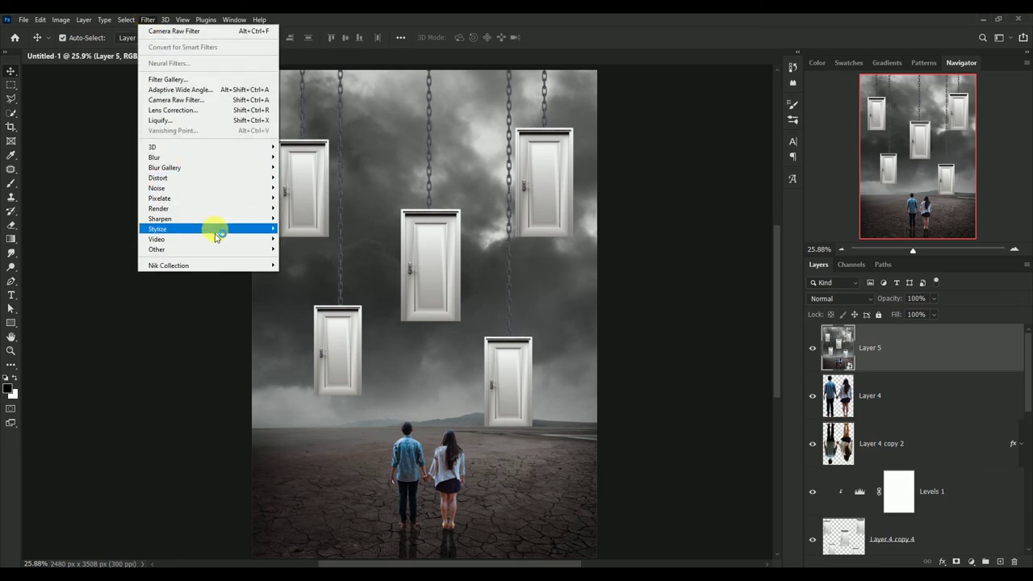
mouse_move(169, 266)
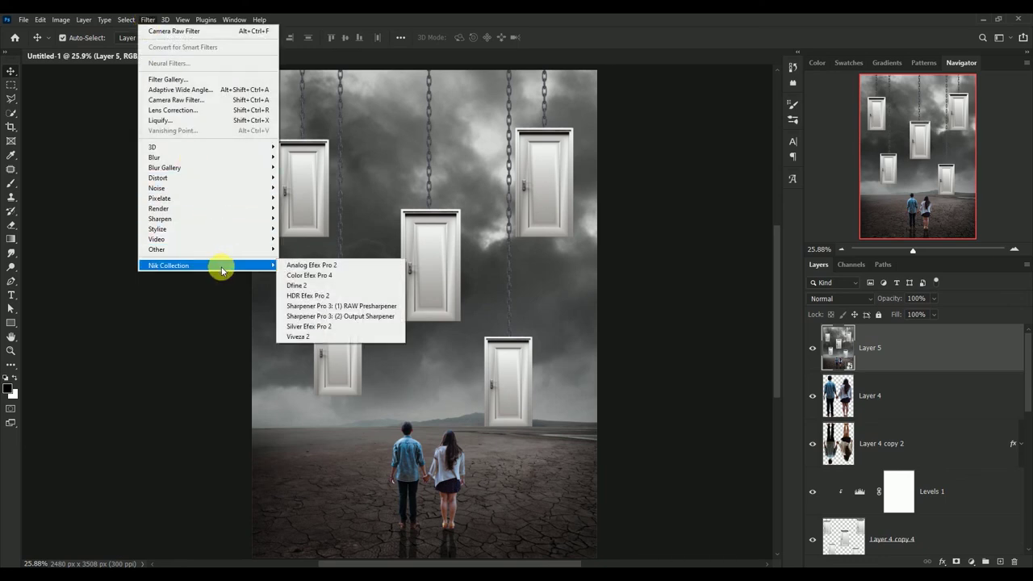
Step: In Color Efex Pro 4, apply Cross Processing with method L02 at 68%
click(363, 276)
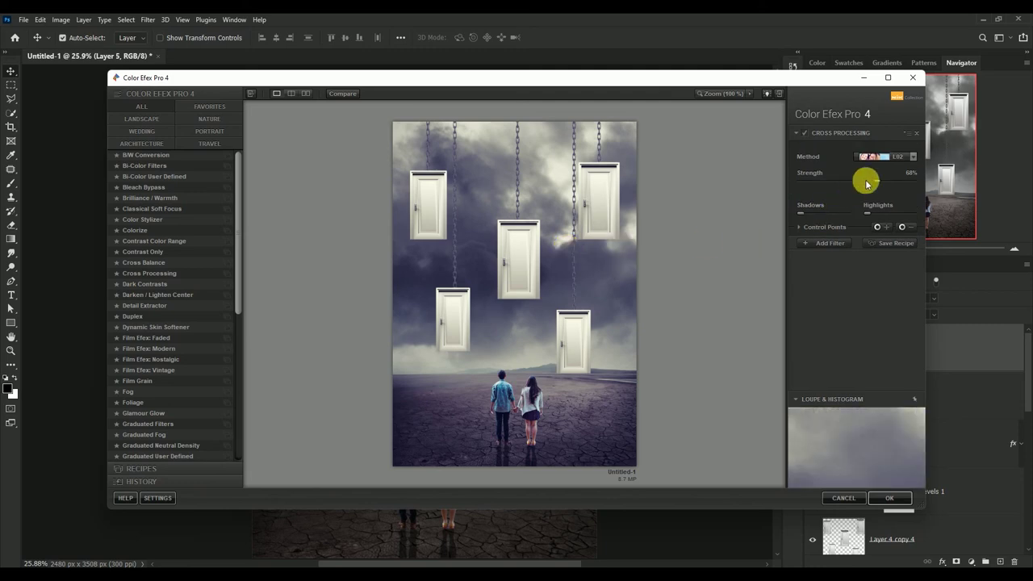
click(875, 158)
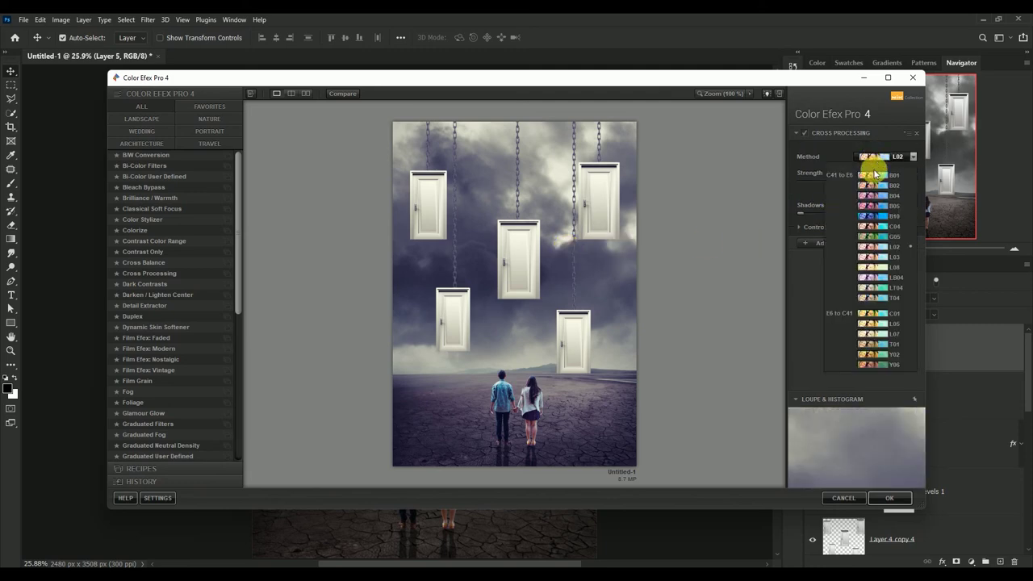
click(878, 248)
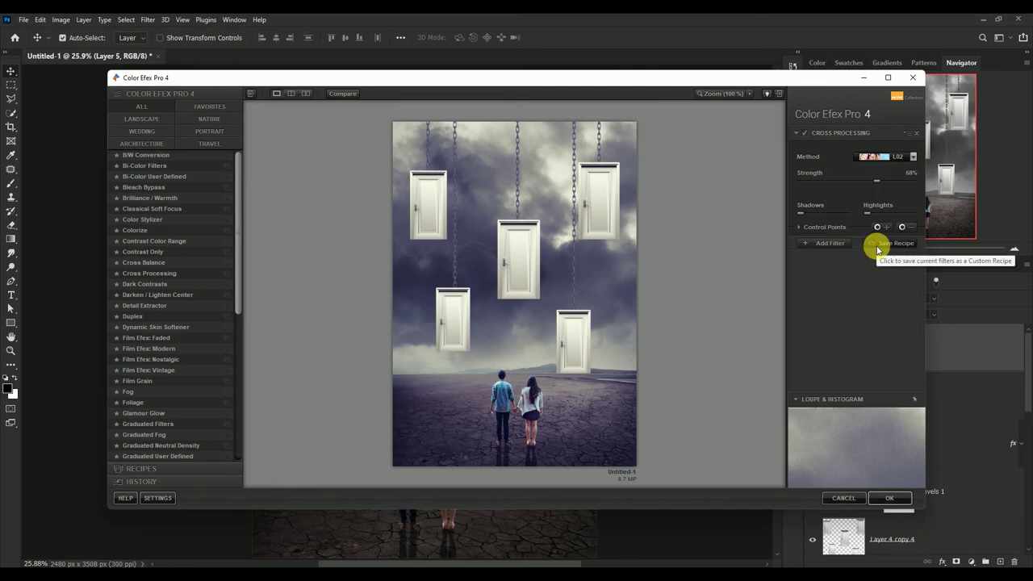
Step: Stack a Detail Extractor filter at 13% and apply the filters to Layer 5
click(828, 243)
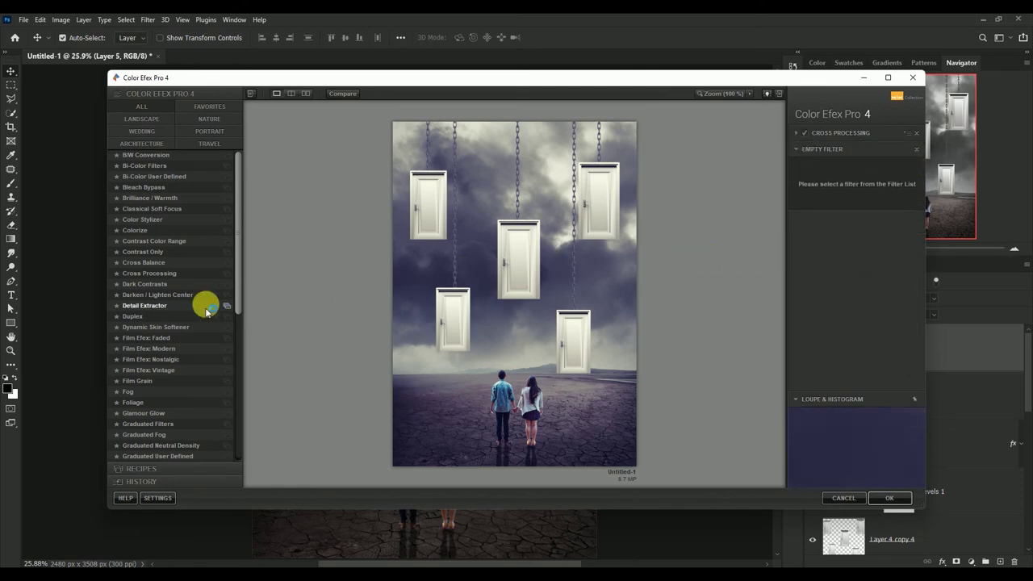
click(132, 306)
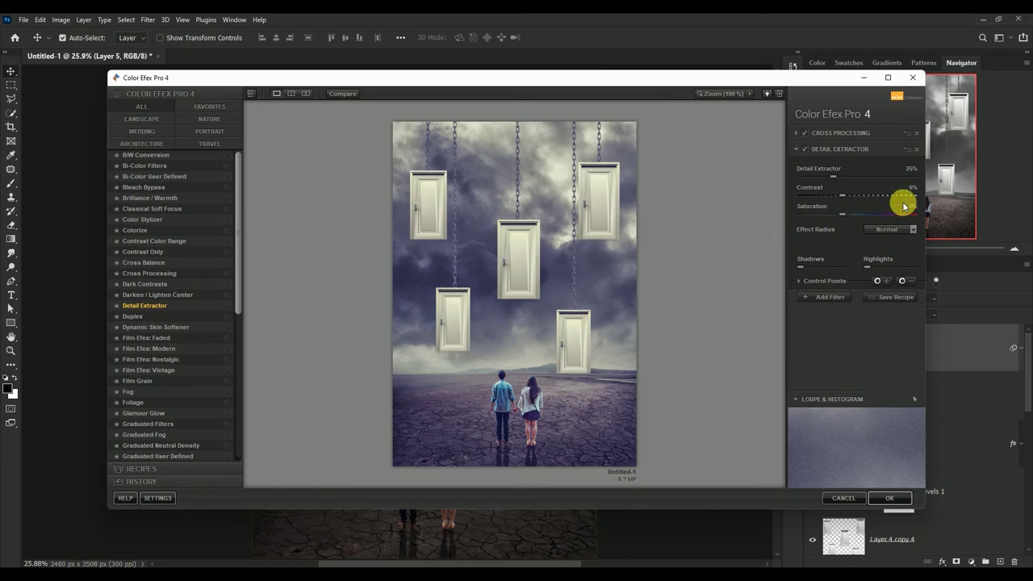
click(910, 170)
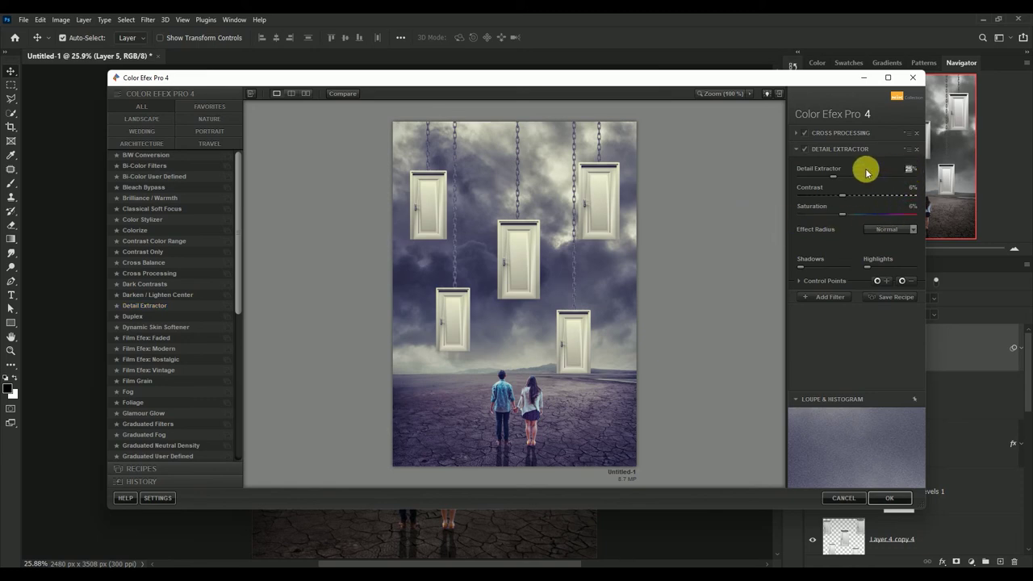
text(1)
key(Return)
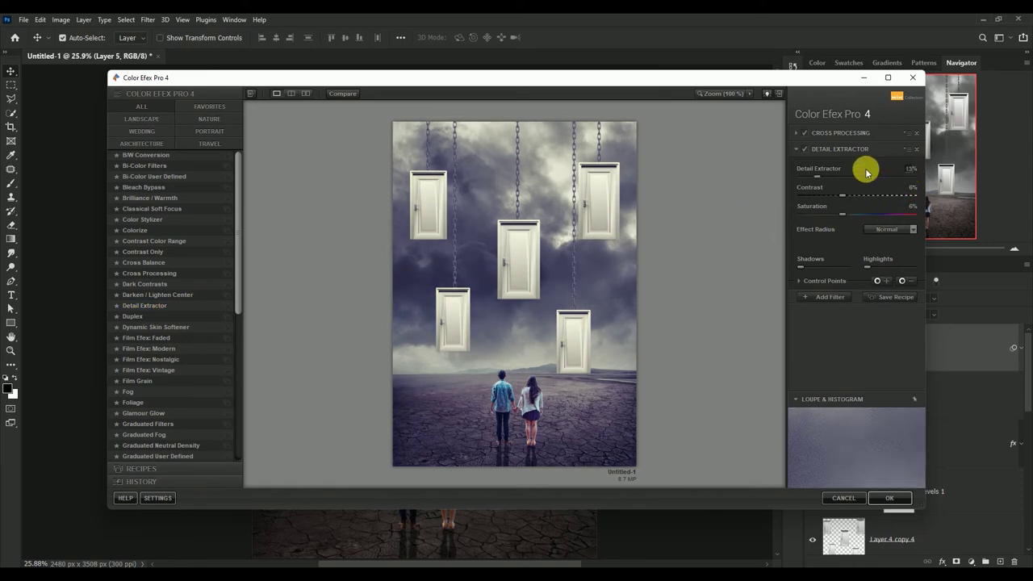
click(830, 297)
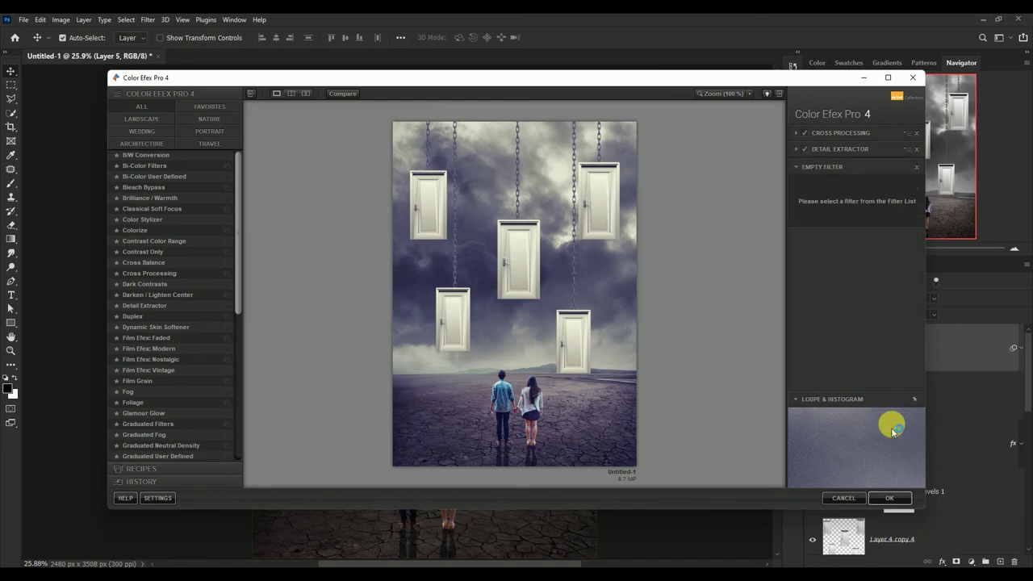
click(892, 499)
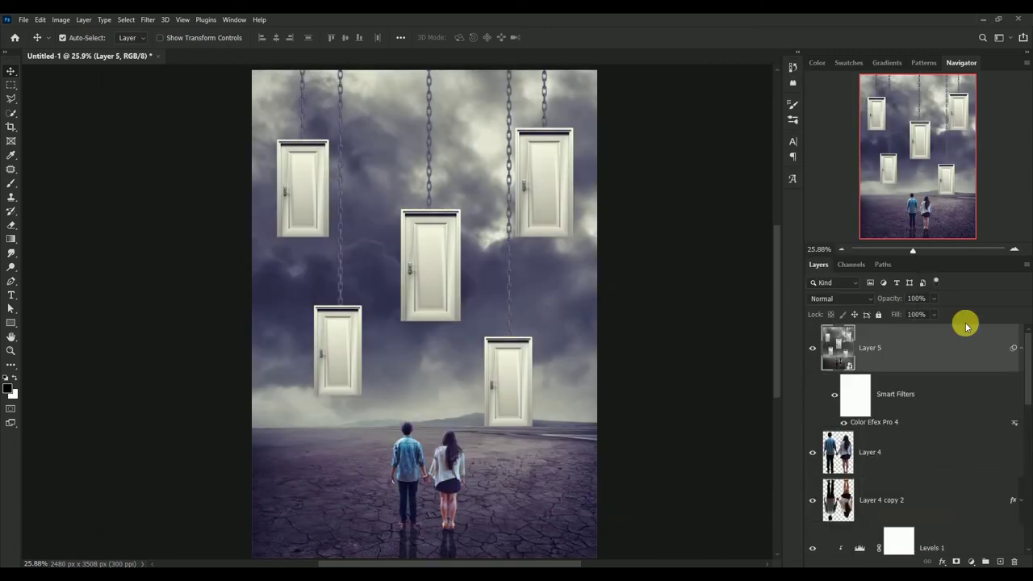
Step: Hide Layer 5's smart filter rows and fit the whole purple-toned composite on screen
click(1022, 355)
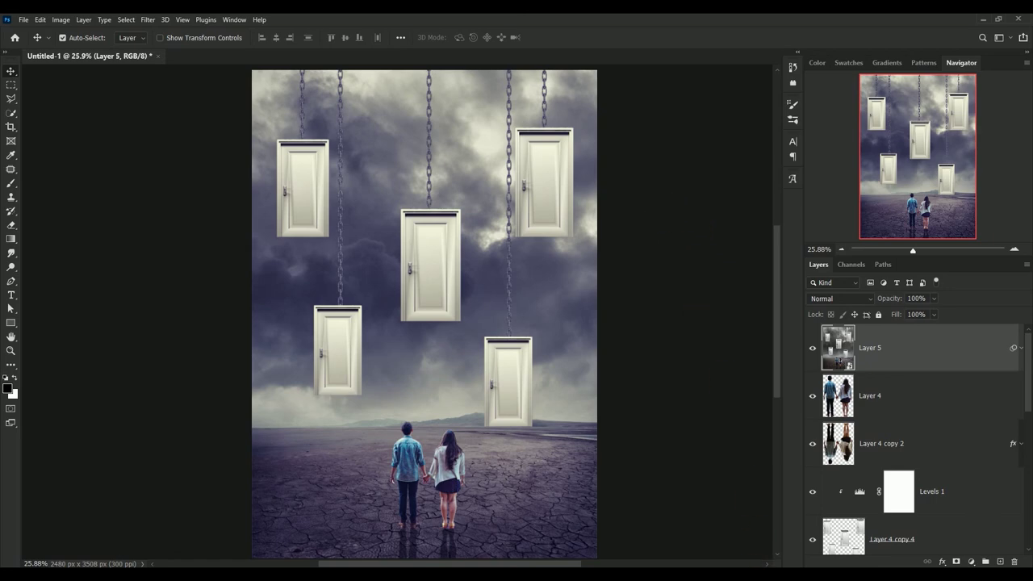
key(ctrl+minus)
key(ctrl+minus)
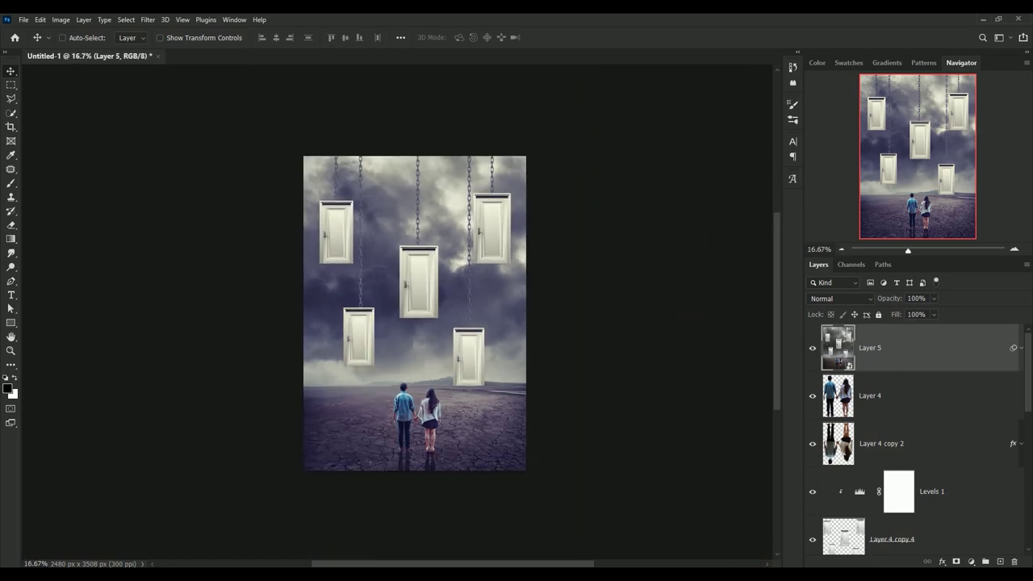
key(ctrl+0)
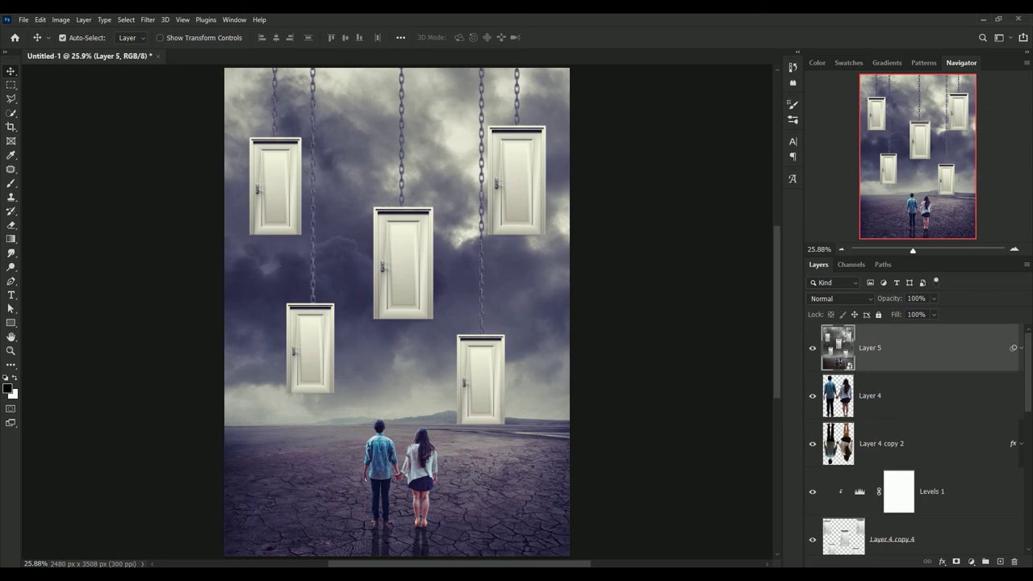